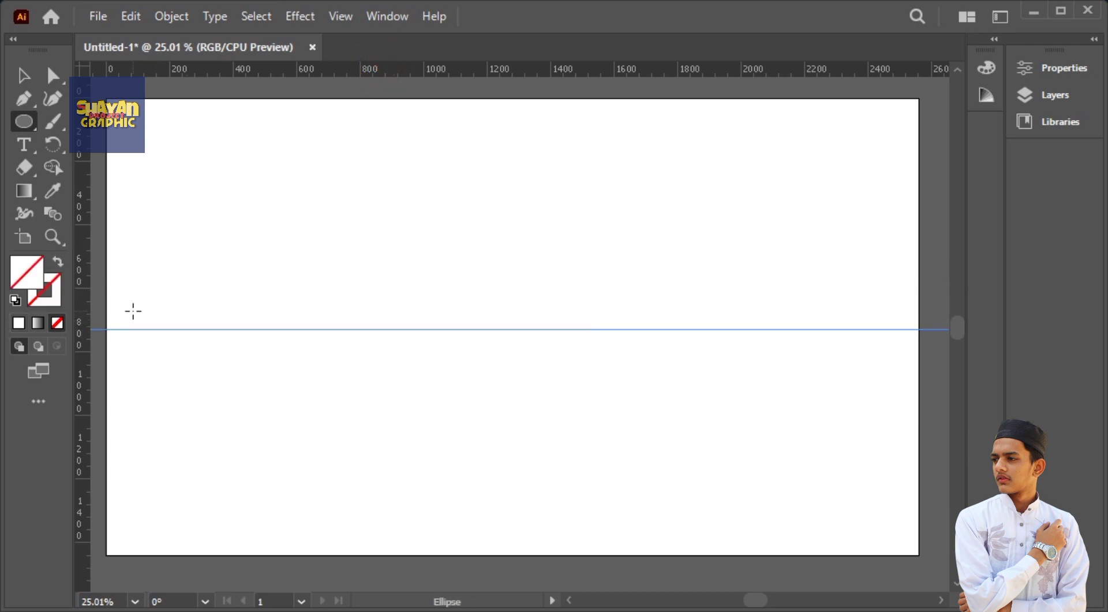
Place vertical guides at widening intervals across the artboard, at about 250, 420, 735, 1150, 1770 and 2525 px.
{"action": "left_click_drag", "start_coordinate": [103, 300], "coordinate": [241, 321]}
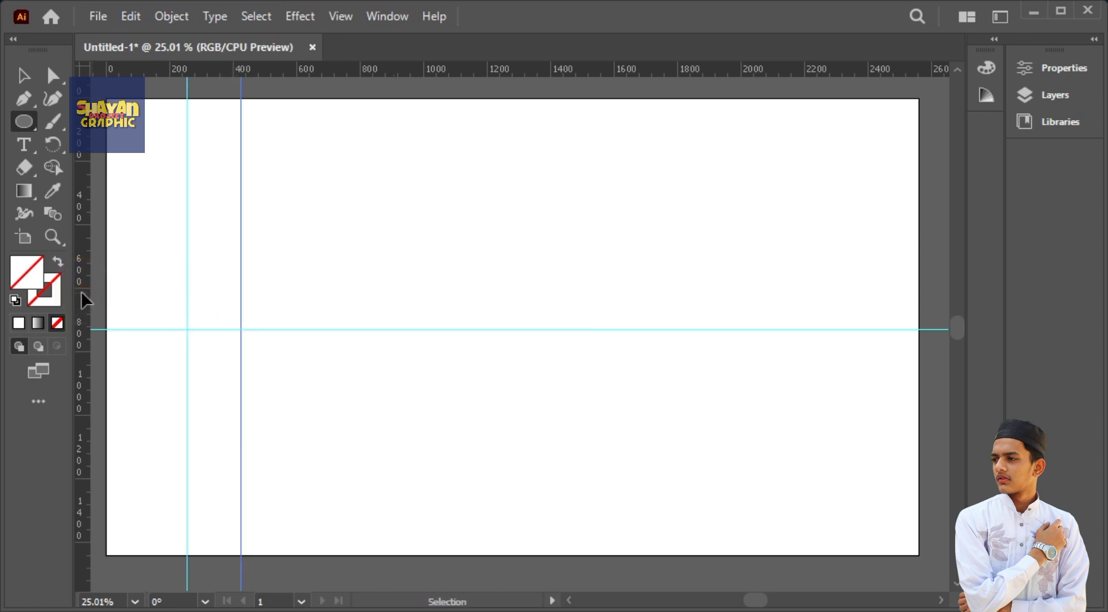
{"action": "left_click_drag", "start_coordinate": [81, 292], "coordinate": [471, 340]}
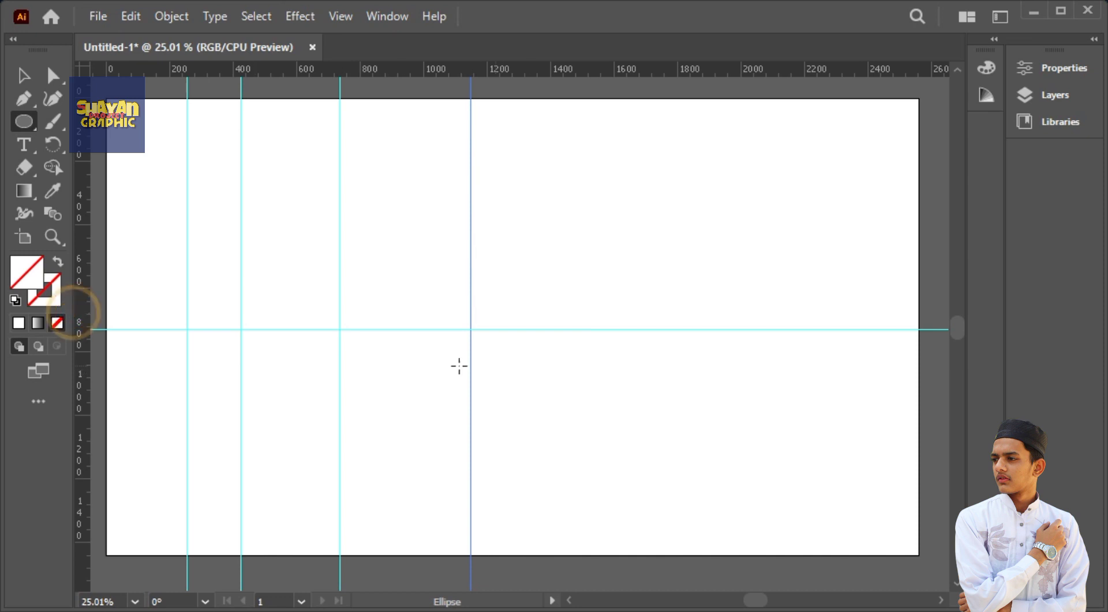
{"action": "left_click_drag", "start_coordinate": [74, 319], "coordinate": [669, 361]}
{"action": "left_click_drag", "start_coordinate": [96, 333], "coordinate": [909, 379]}
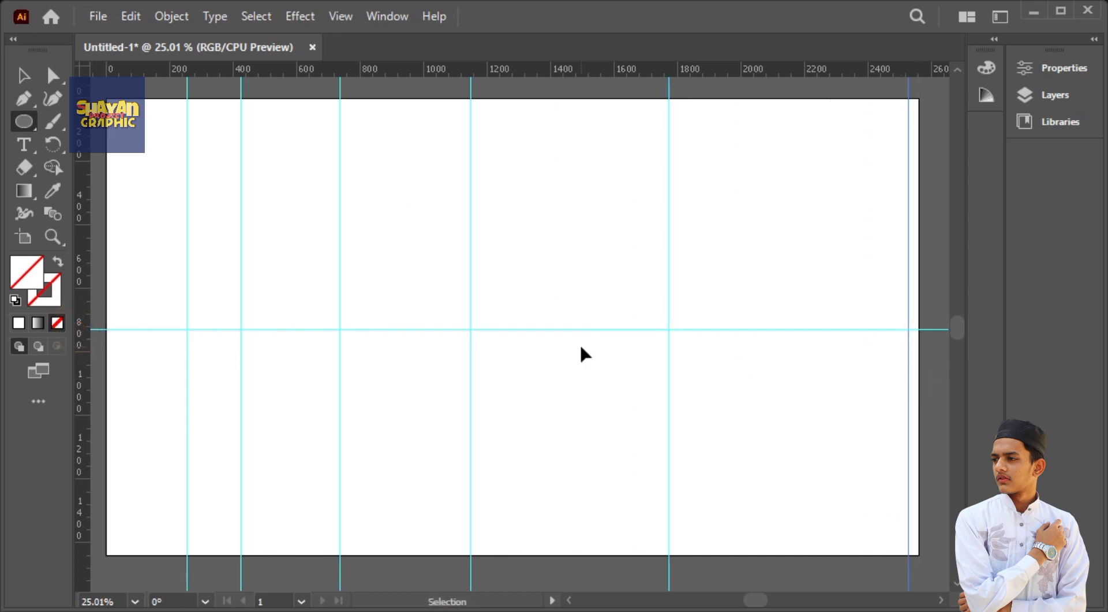
{"action": "key", "text": "ctrl+minus"}
{"action": "left_click", "coordinate": [21, 77]}
{"action": "left_click_drag", "start_coordinate": [224, 163], "coordinate": [812, 462]}
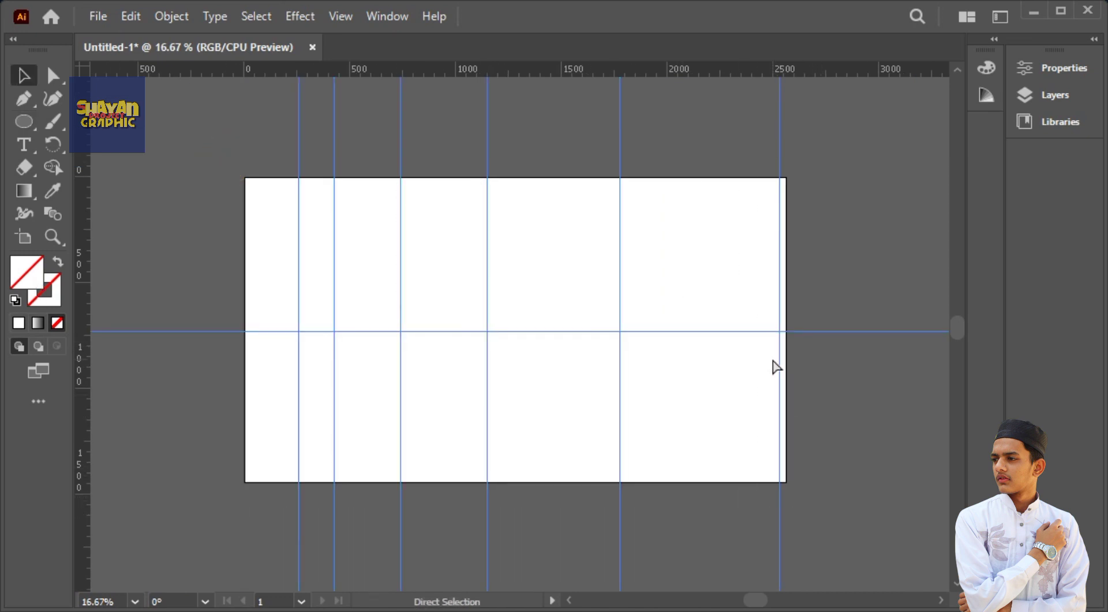
{"action": "key", "text": "ctrl+t"}
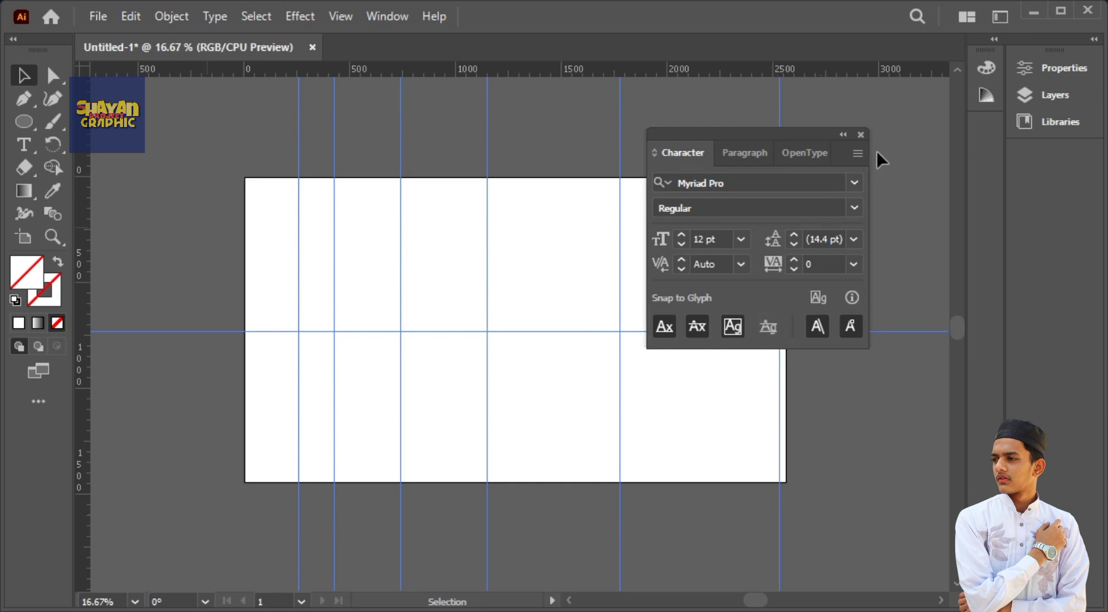
{"action": "left_click", "coordinate": [860, 134]}
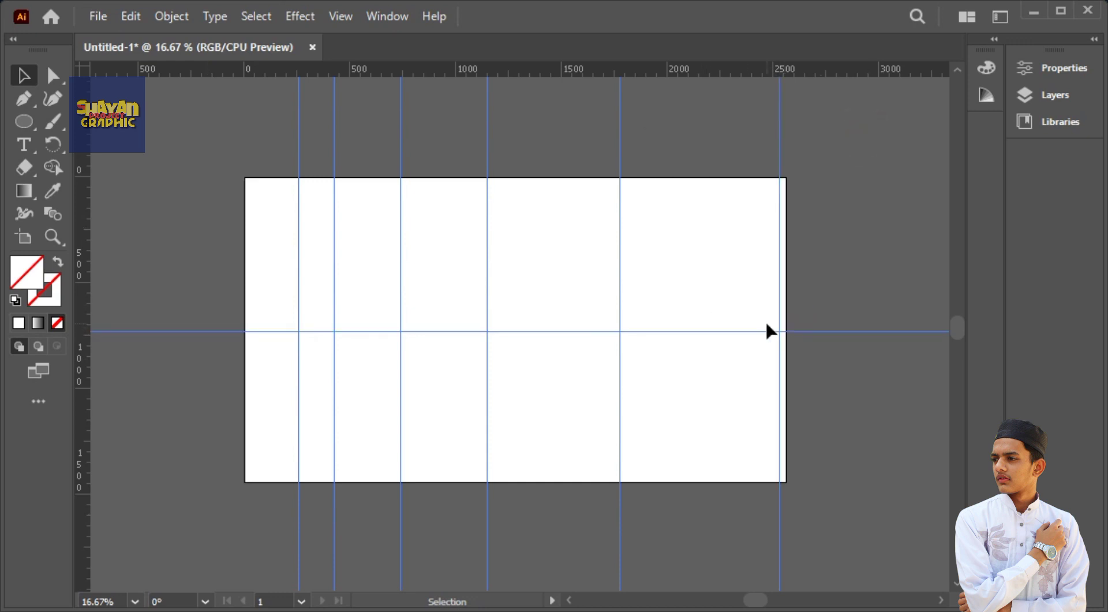
{"action": "mouse_move", "coordinate": [771, 327]}
{"action": "left_mouse_down"}
{"action": "mouse_move", "coordinate": [764, 337]}
{"action": "mouse_move", "coordinate": [785, 335]}
{"action": "left_mouse_up"}
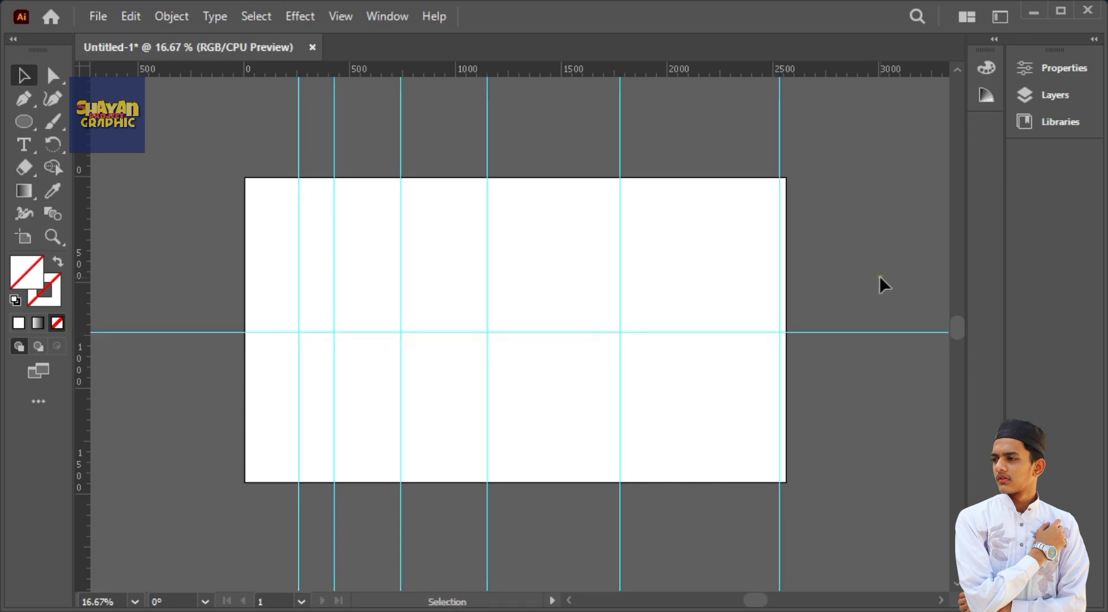
Select all the horizontal and vertical guides and lock the selection.
{"action": "key", "text": "ctrl+equal"}
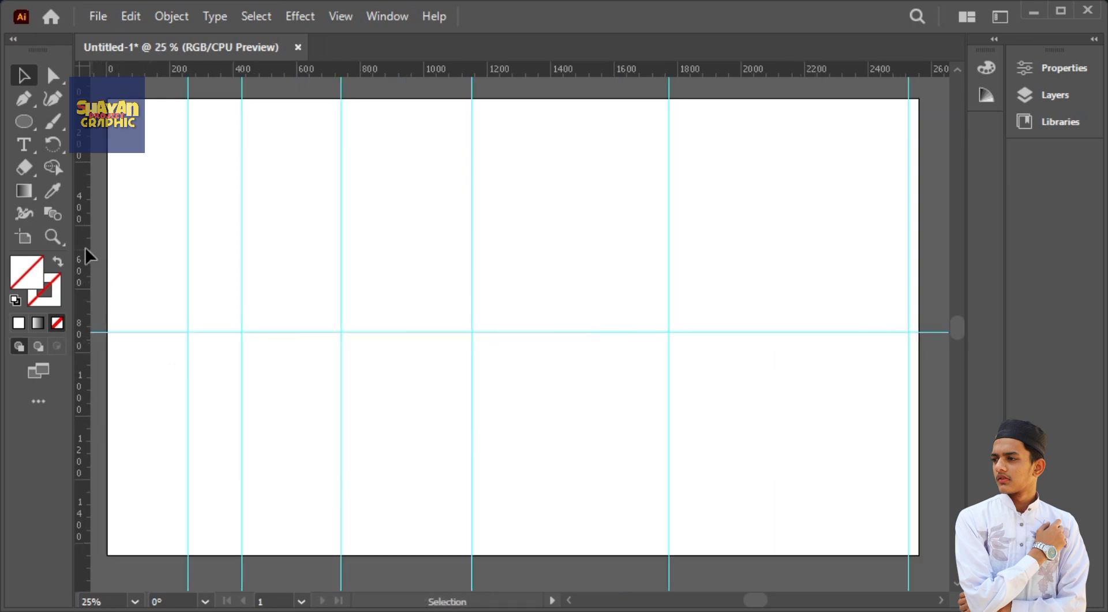
{"action": "left_click", "coordinate": [34, 96]}
{"action": "left_click_drag", "start_coordinate": [116, 109], "coordinate": [926, 459]}
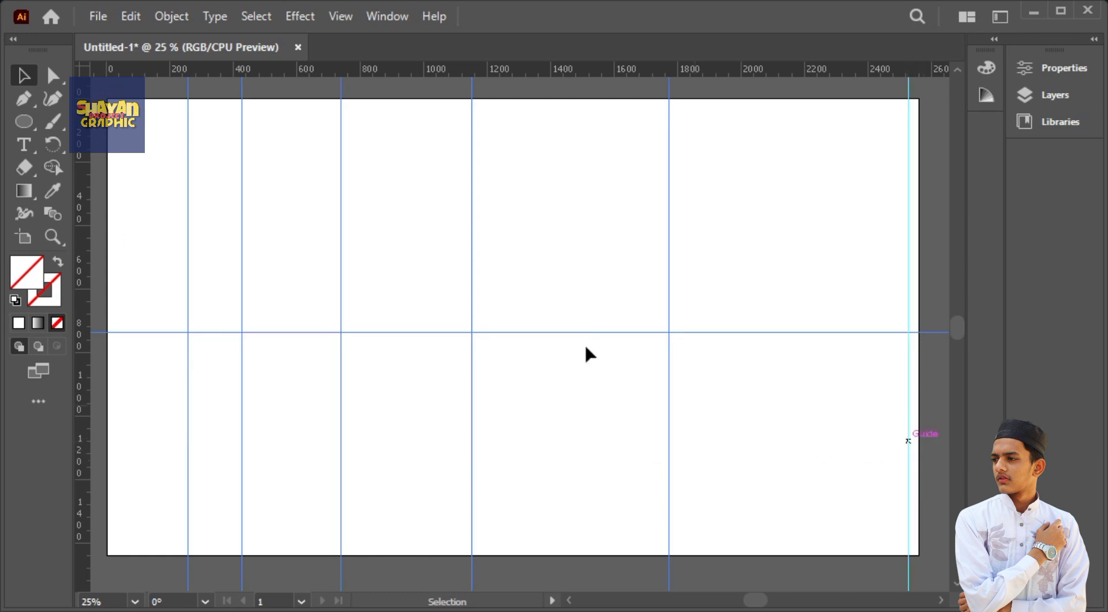
{"action": "left_click", "coordinate": [171, 16]}
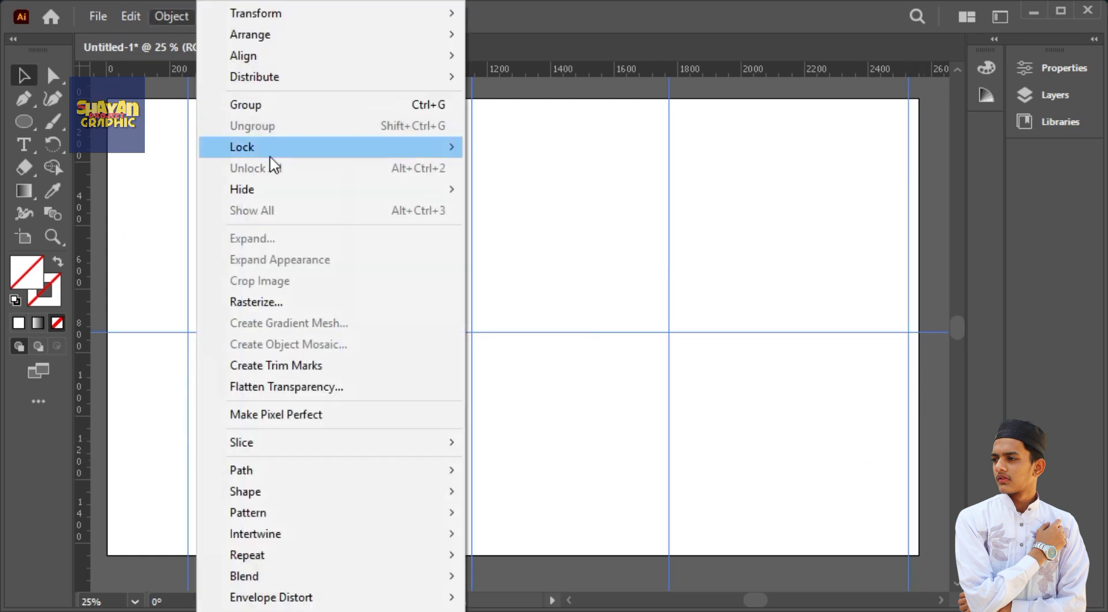
{"action": "mouse_move", "coordinate": [266, 147]}
{"action": "left_click", "coordinate": [563, 158]}
{"action": "left_click", "coordinate": [171, 16]}
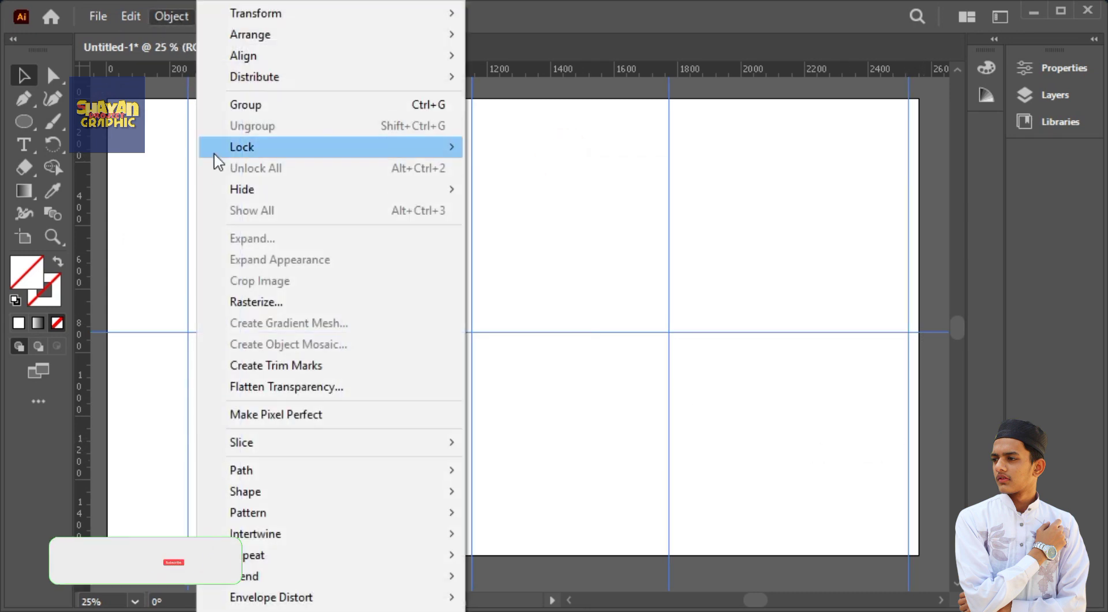
{"action": "mouse_move", "coordinate": [219, 148]}
{"action": "left_click", "coordinate": [508, 151]}
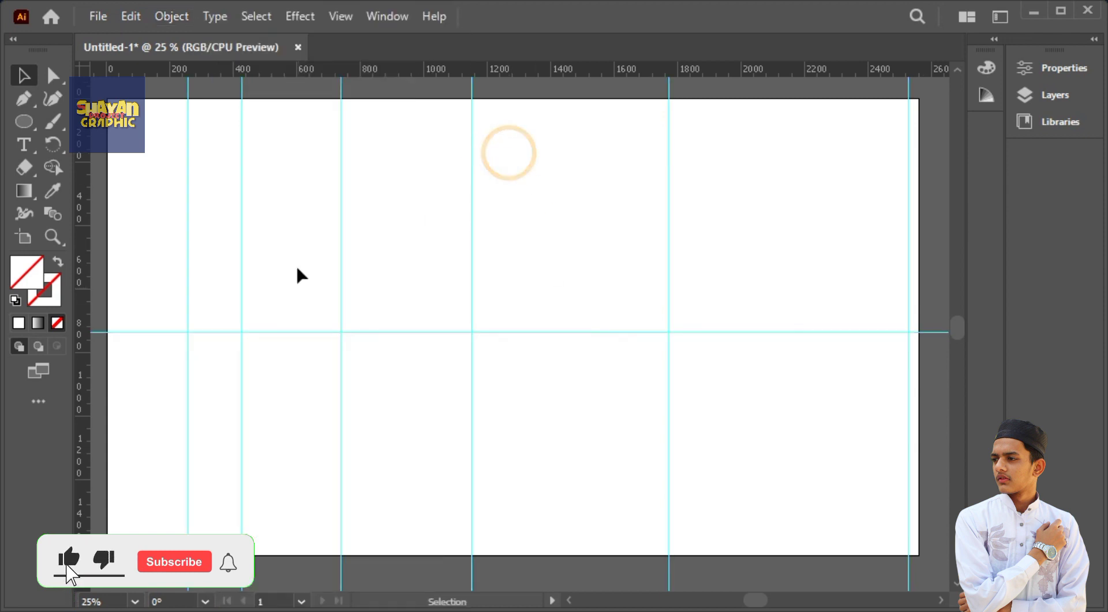
Start a Pen path where the first vertical guide meets the horizontal one, curving below it to the second guide and above it to the third.
{"action": "left_click", "coordinate": [25, 102]}
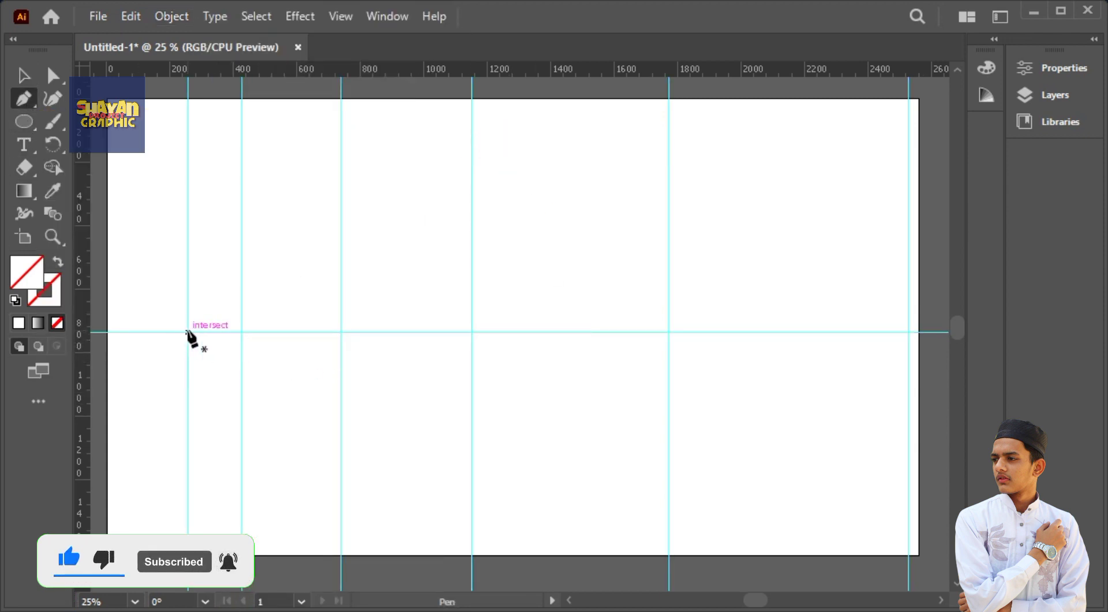
{"action": "left_click", "coordinate": [186, 332]}
{"action": "key", "text": "ctrl+="}
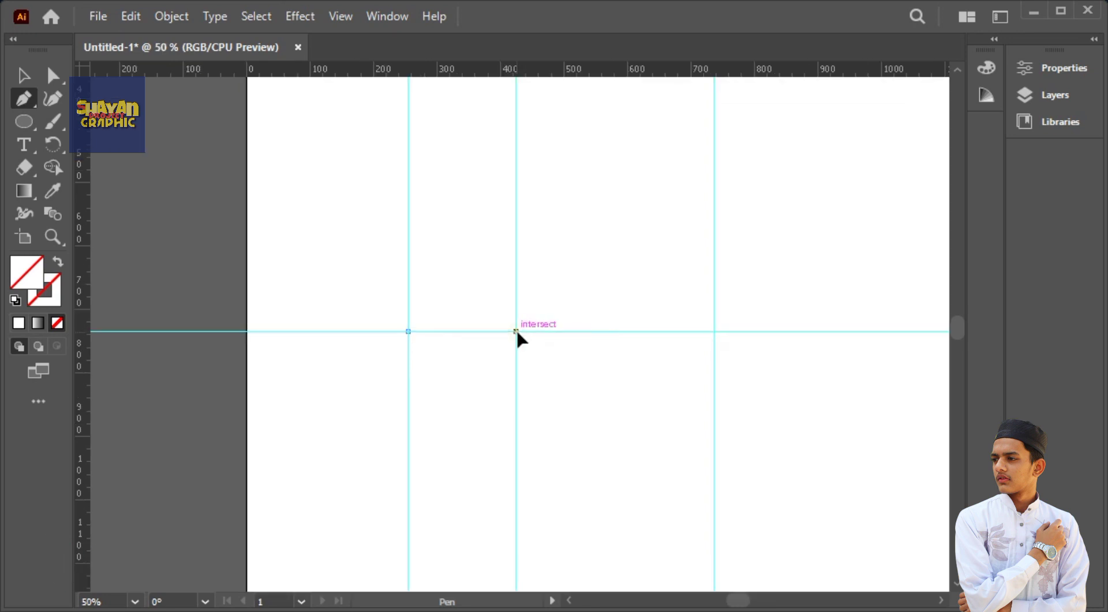
{"action": "left_click_drag", "start_coordinate": [515, 331], "coordinate": [565, 276]}
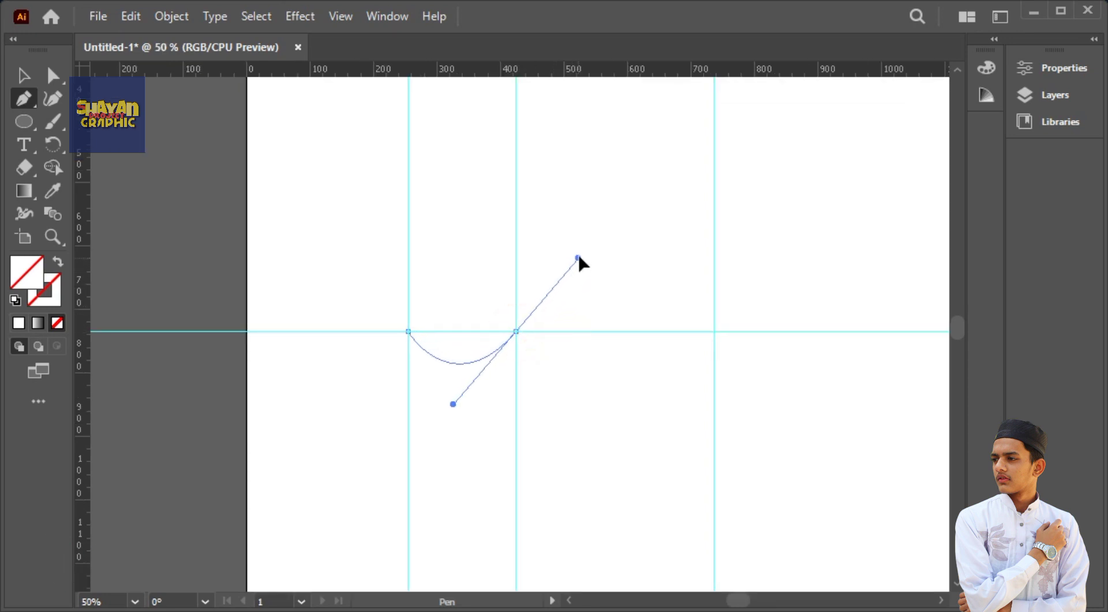
{"action": "left_click_drag", "start_coordinate": [582, 254], "coordinate": [577, 252]}
{"action": "left_click_drag", "start_coordinate": [600, 331], "coordinate": [505, 284]}
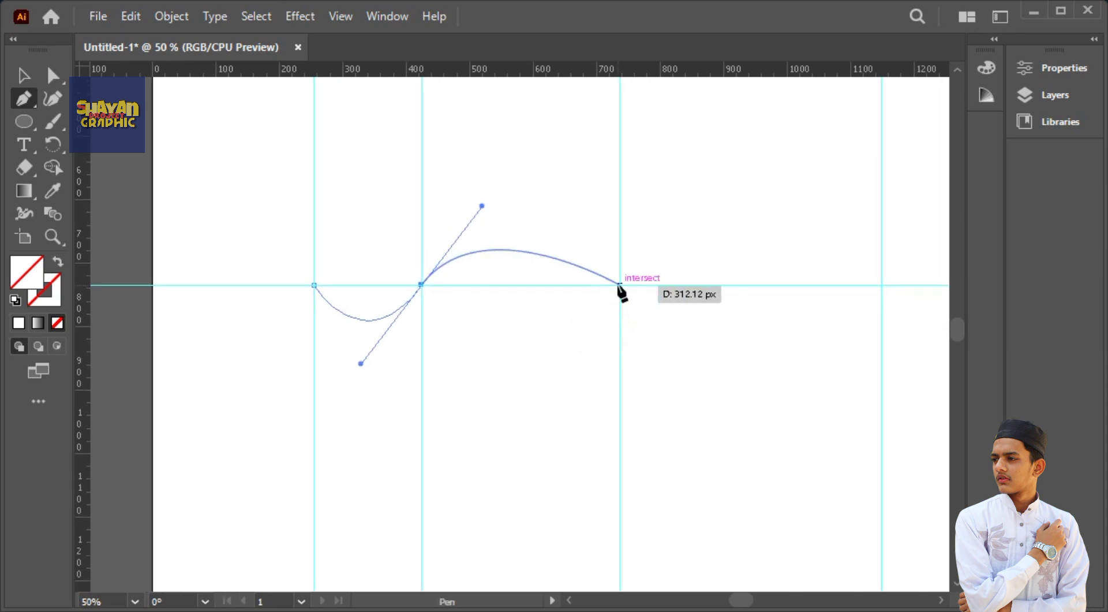
{"action": "left_click_drag", "start_coordinate": [620, 285], "coordinate": [690, 374]}
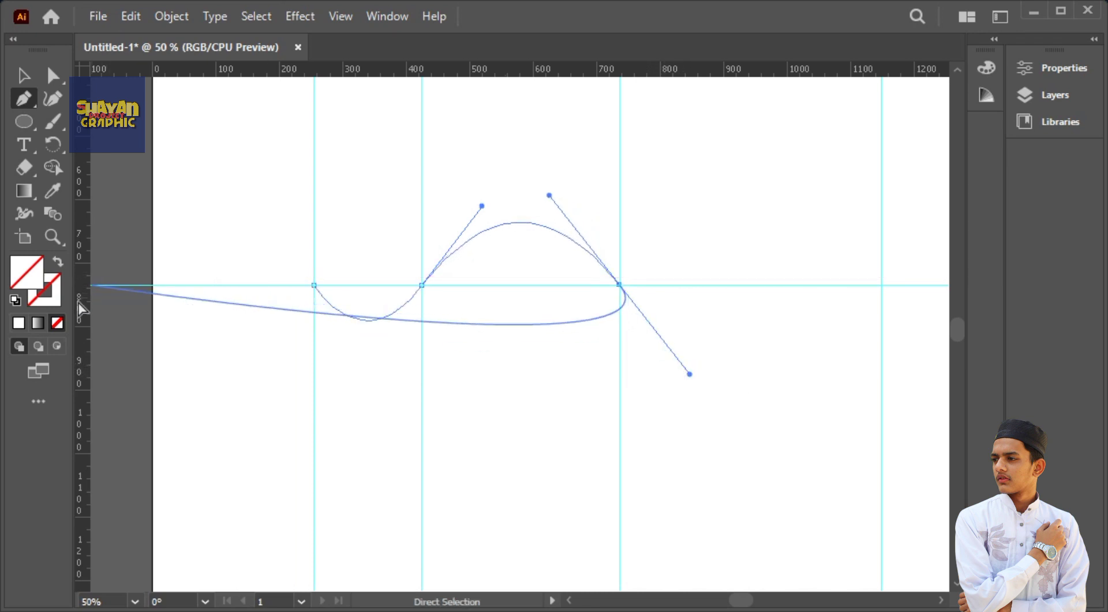
Set the path's stroke colour to black (000000).
{"action": "left_click", "coordinate": [55, 296]}
{"action": "left_click", "coordinate": [761, 189]}
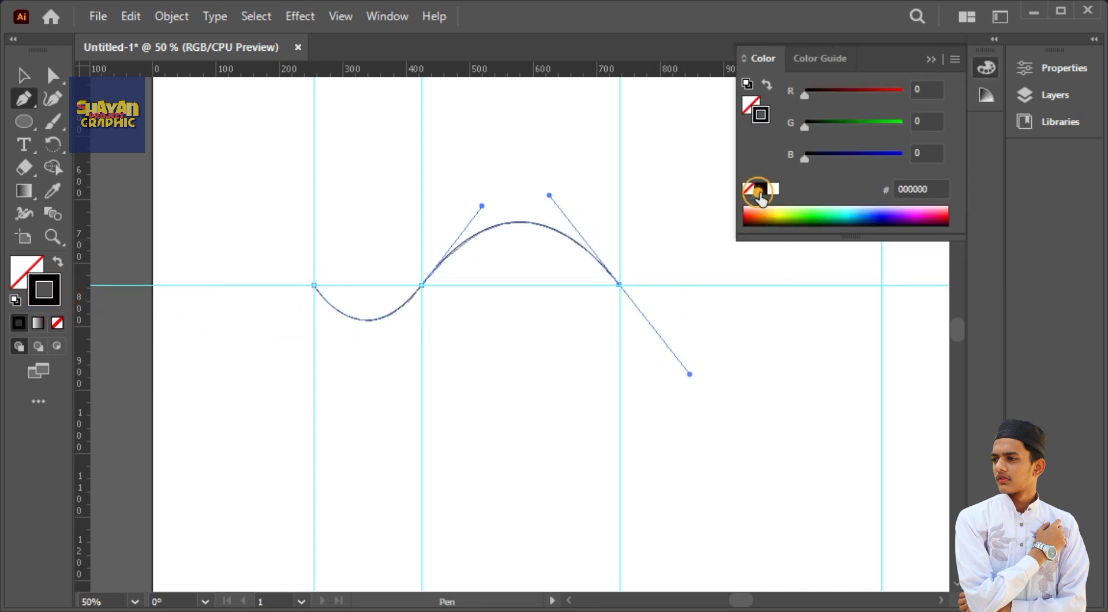
{"action": "left_click", "coordinate": [931, 60]}
Extend the path along the horizontal guide with a larger trough to the fourth vertical guide and a larger crest to the fifth.
{"action": "left_click_drag", "start_coordinate": [770, 168], "coordinate": [594, 185]}
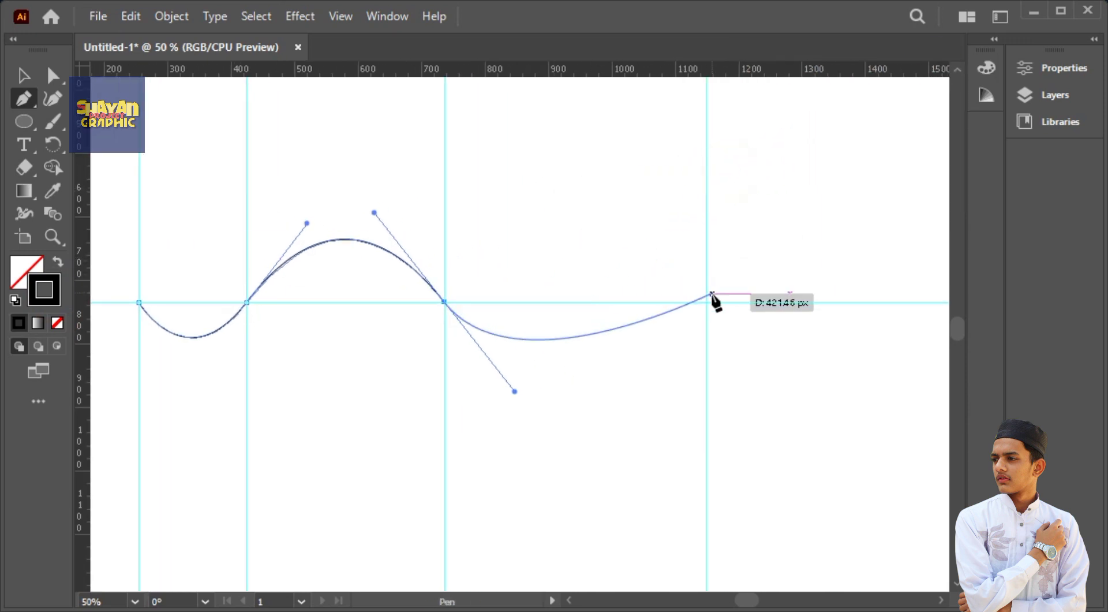
{"action": "left_click_drag", "start_coordinate": [706, 302], "coordinate": [781, 156]}
{"action": "key", "text": "space"}
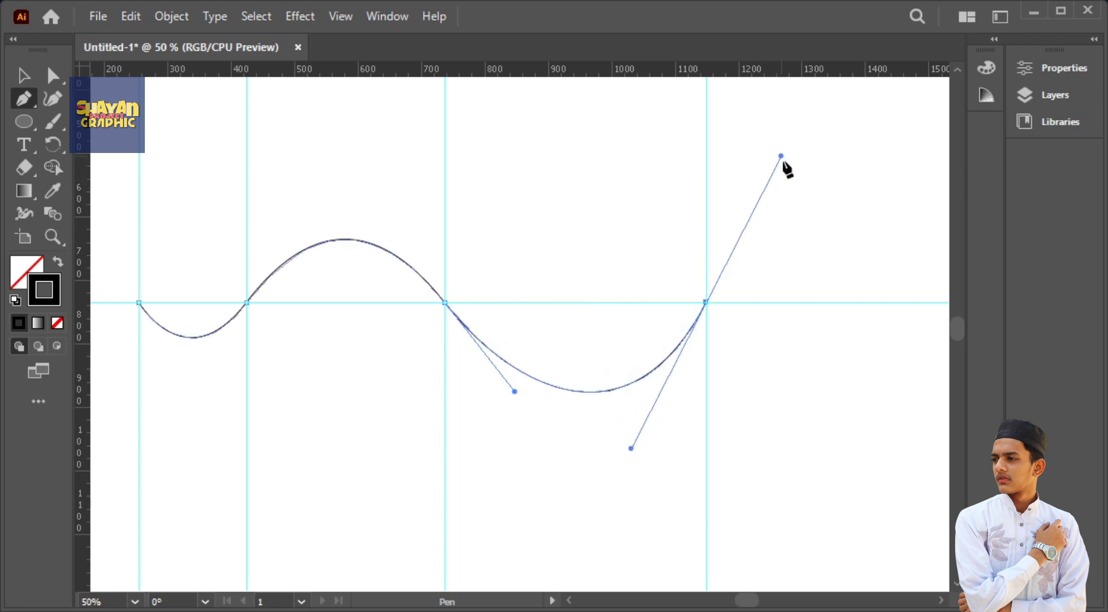
{"action": "left_click_drag", "start_coordinate": [737, 281], "coordinate": [552, 176]}
{"action": "key", "text": "space"}
{"action": "left_click_drag", "start_coordinate": [703, 181], "coordinate": [484, 265]}
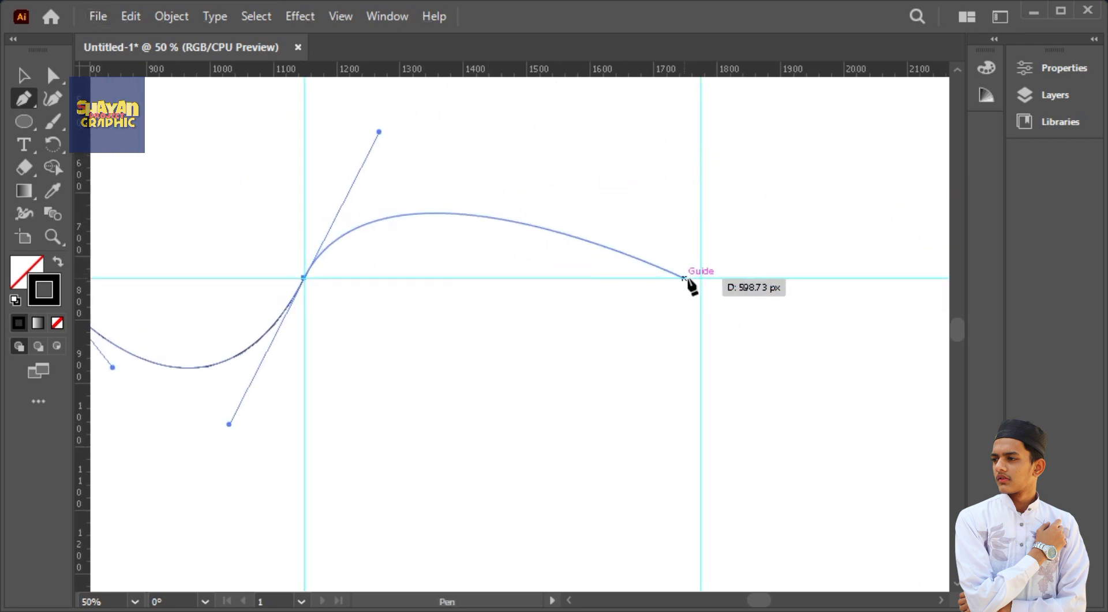
{"action": "left_click_drag", "start_coordinate": [701, 278], "coordinate": [859, 546]}
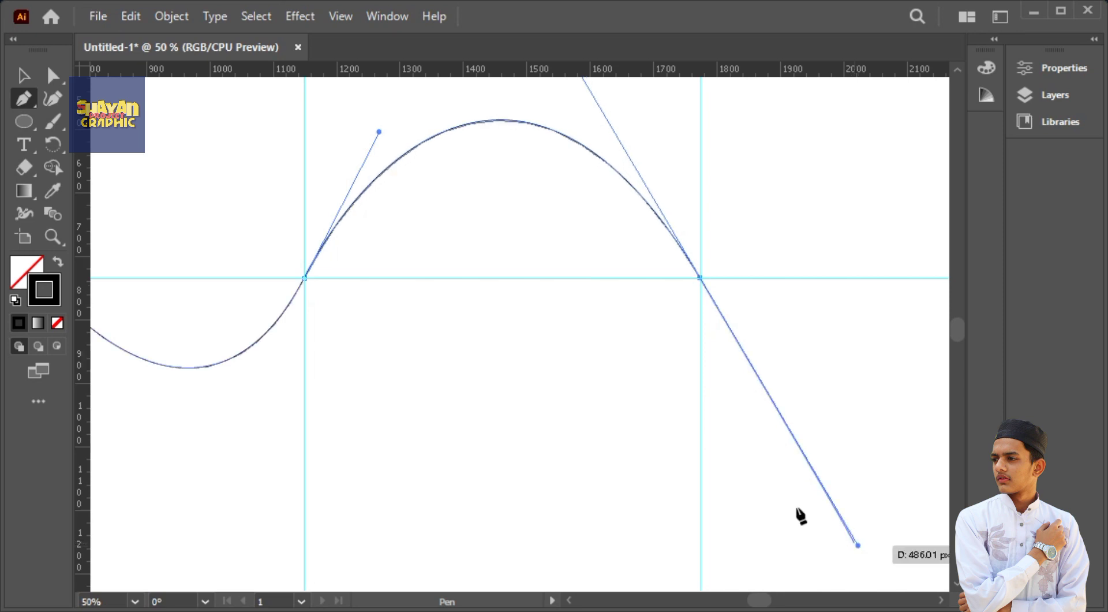
Finish the wave with a deep trough ending where the last vertical guide meets the horizontal one, and deselect the path.
{"action": "key", "text": "space"}
{"action": "left_click_drag", "start_coordinate": [694, 387], "coordinate": [710, 435]}
{"action": "key", "text": "ctrl+minus"}
{"action": "key", "text": "ctrl+minus"}
{"action": "key", "text": "space"}
{"action": "left_click_drag", "start_coordinate": [593, 367], "coordinate": [690, 374]}
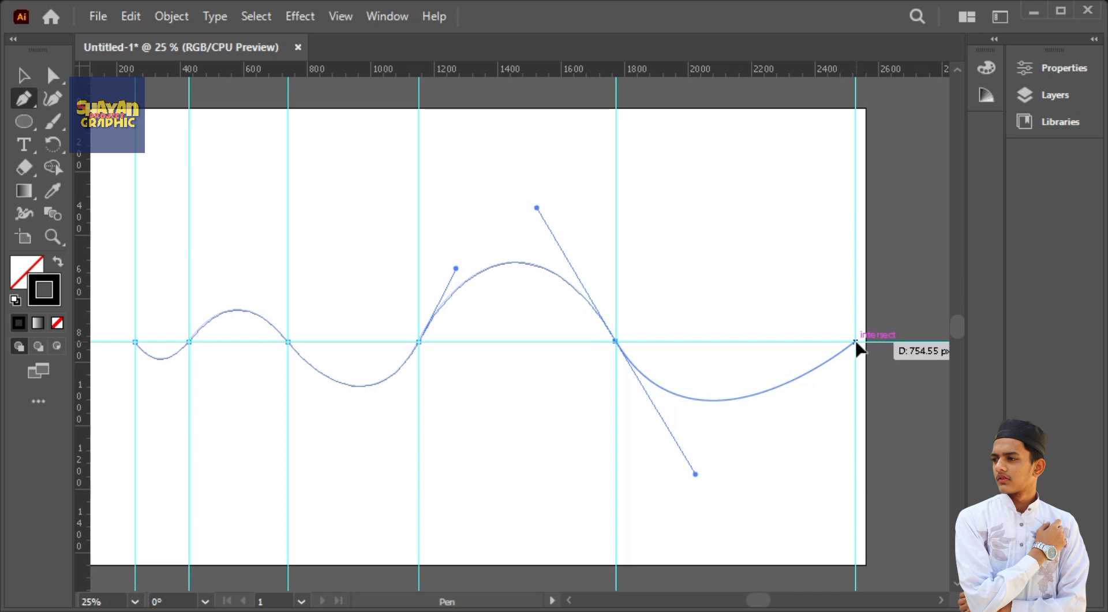
{"action": "left_click_drag", "start_coordinate": [855, 341], "coordinate": [887, 253]}
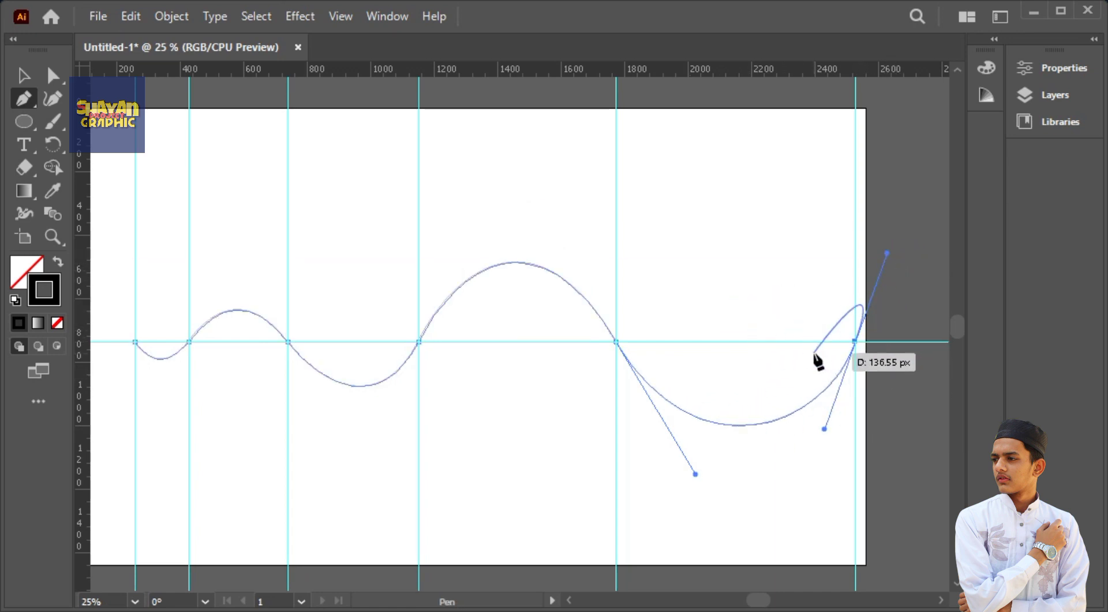
{"action": "key", "text": "v"}
{"action": "left_click", "coordinate": [520, 223]}
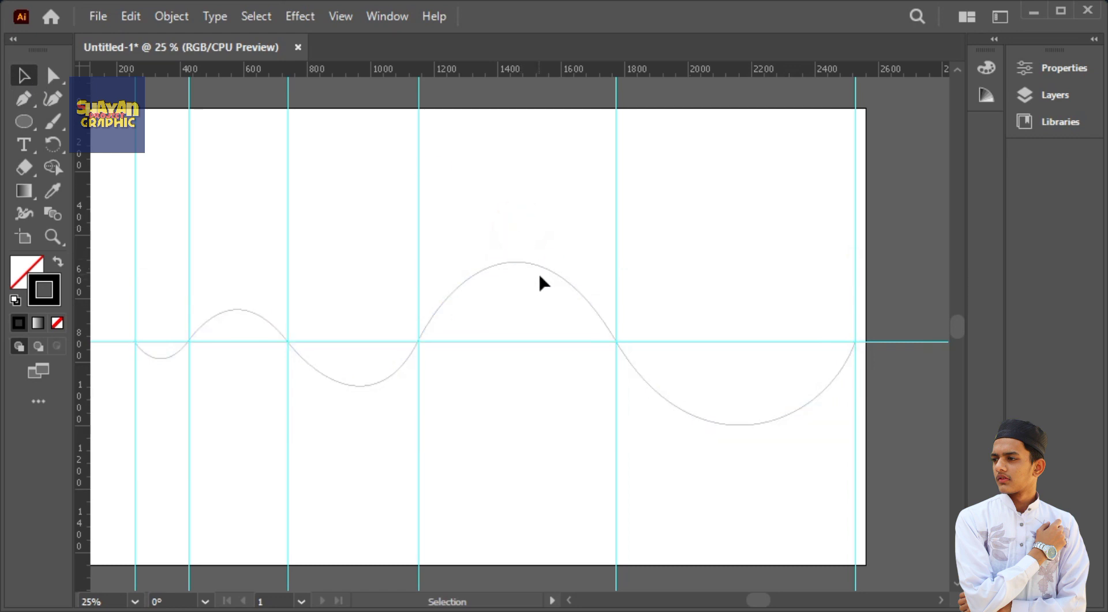
Set the wave path's stroke weight to 3 pt.
{"action": "left_click", "coordinate": [539, 267]}
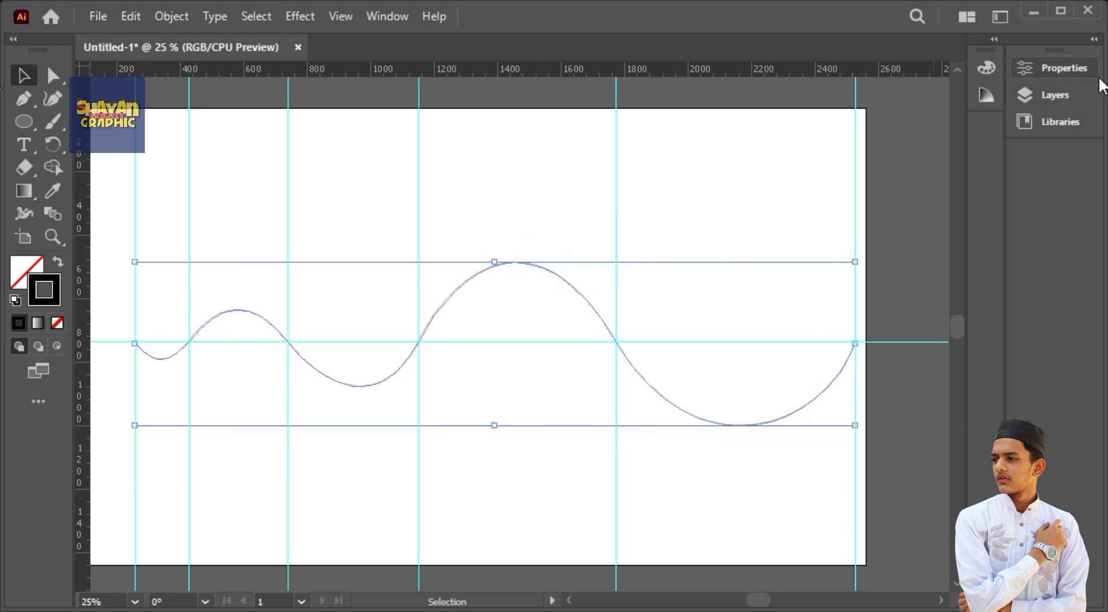
{"action": "left_click", "coordinate": [1057, 67]}
{"action": "left_click", "coordinate": [889, 292]}
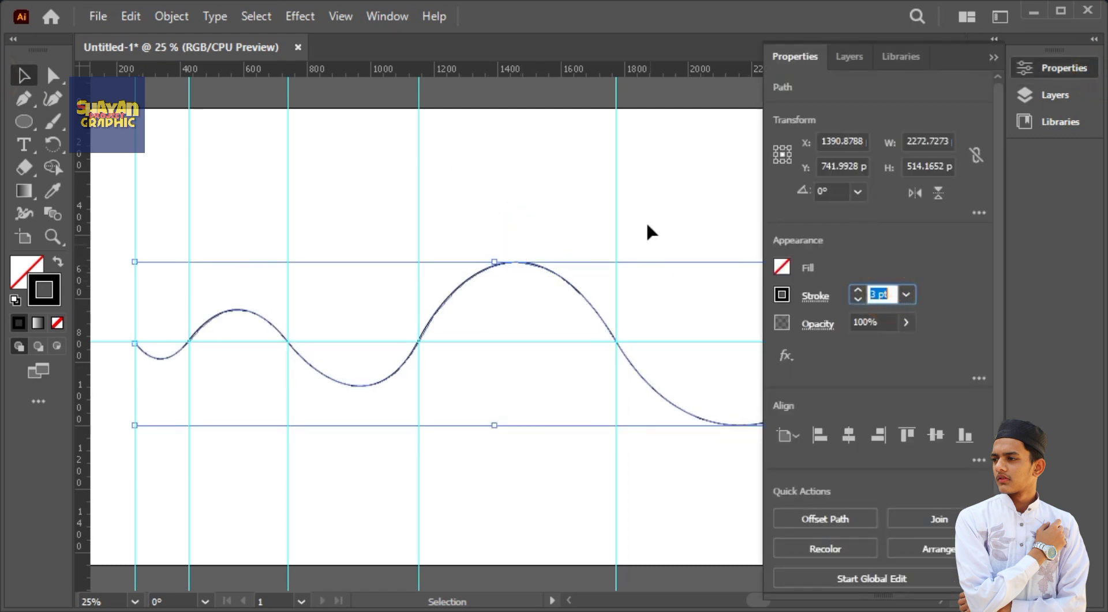
{"action": "left_click", "coordinate": [650, 203]}
{"action": "left_click", "coordinate": [993, 58]}
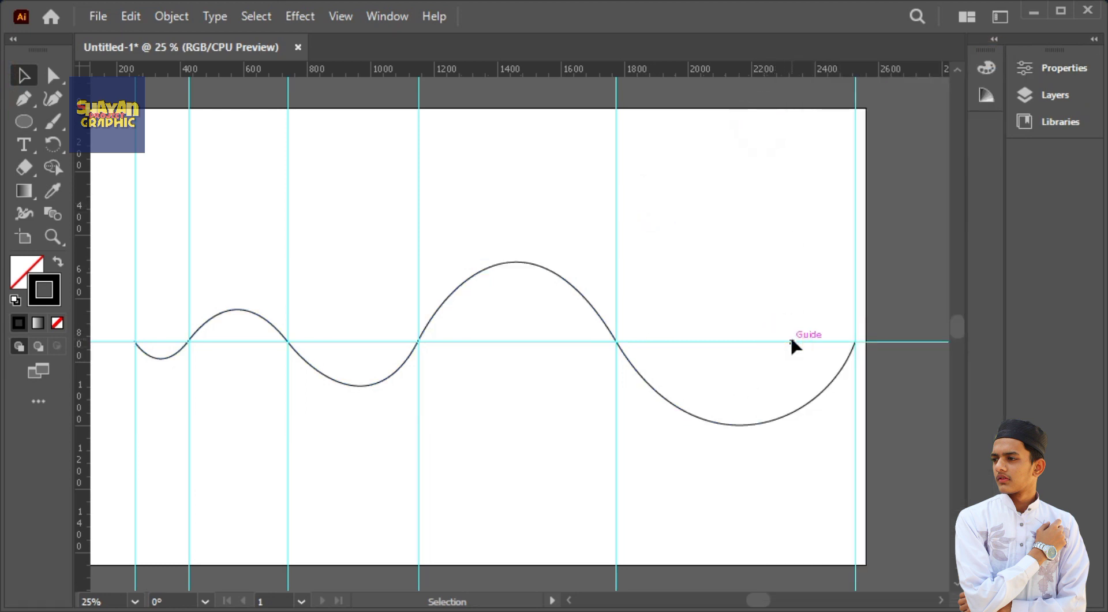
Unlock all the guides and delete them, leaving only the wave path.
{"action": "left_click", "coordinate": [166, 15]}
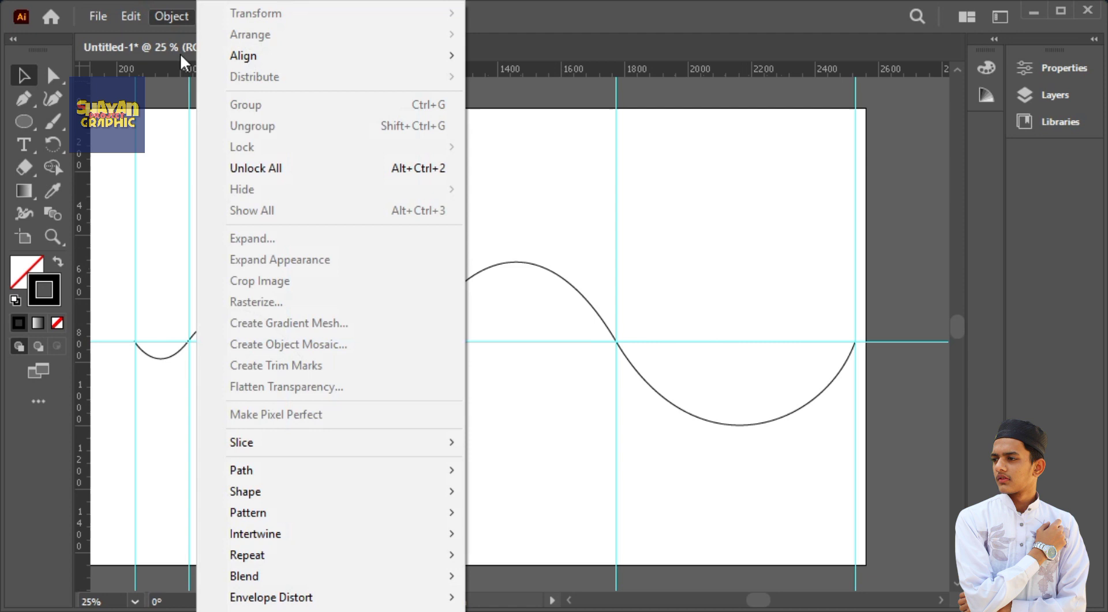
{"action": "left_click", "coordinate": [238, 165]}
{"action": "key", "text": "Delete"}
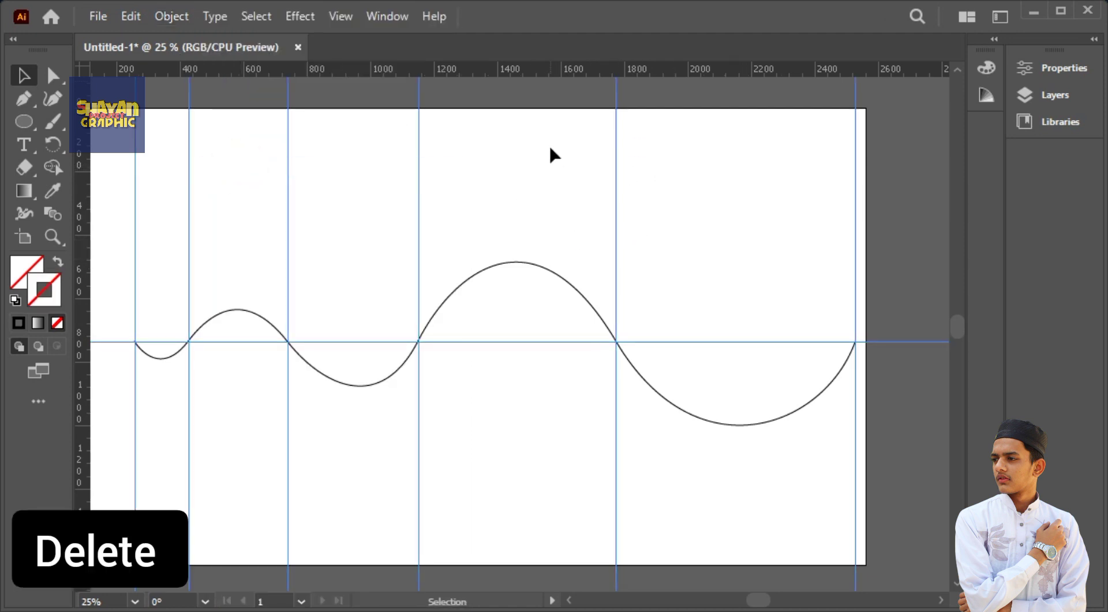
{"action": "key", "text": "Delete"}
{"action": "left_click", "coordinate": [524, 198]}
Reshape the wave's middle trough with Direct Selection, shifting its curve slightly toward the smaller end for a more even shape.
{"action": "left_click", "coordinate": [571, 285]}
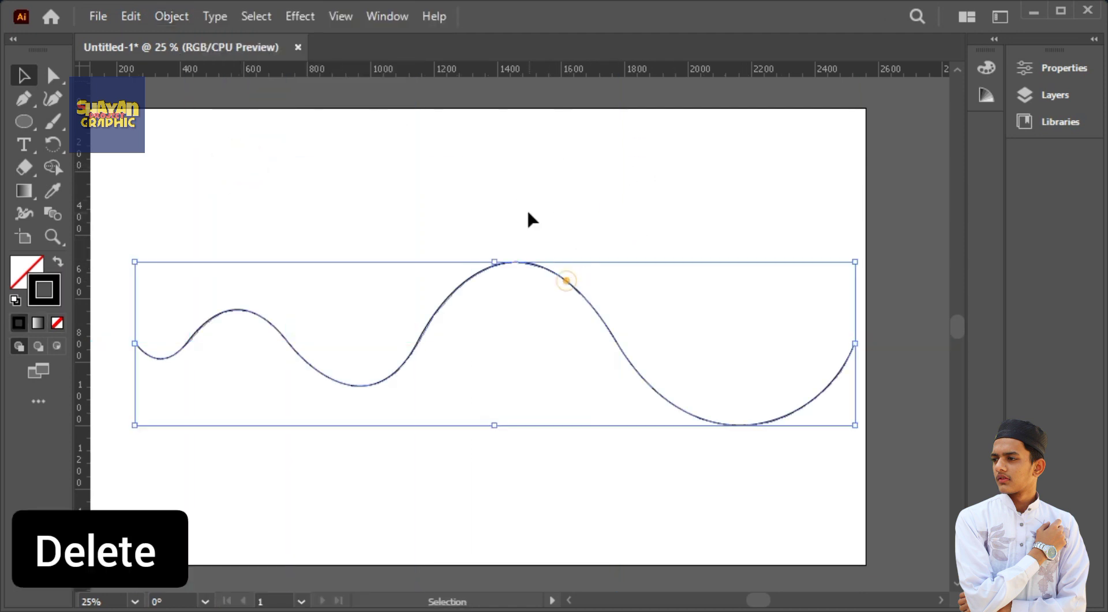
{"action": "left_click", "coordinate": [527, 208]}
{"action": "left_click_drag", "start_coordinate": [398, 391], "coordinate": [316, 346]}
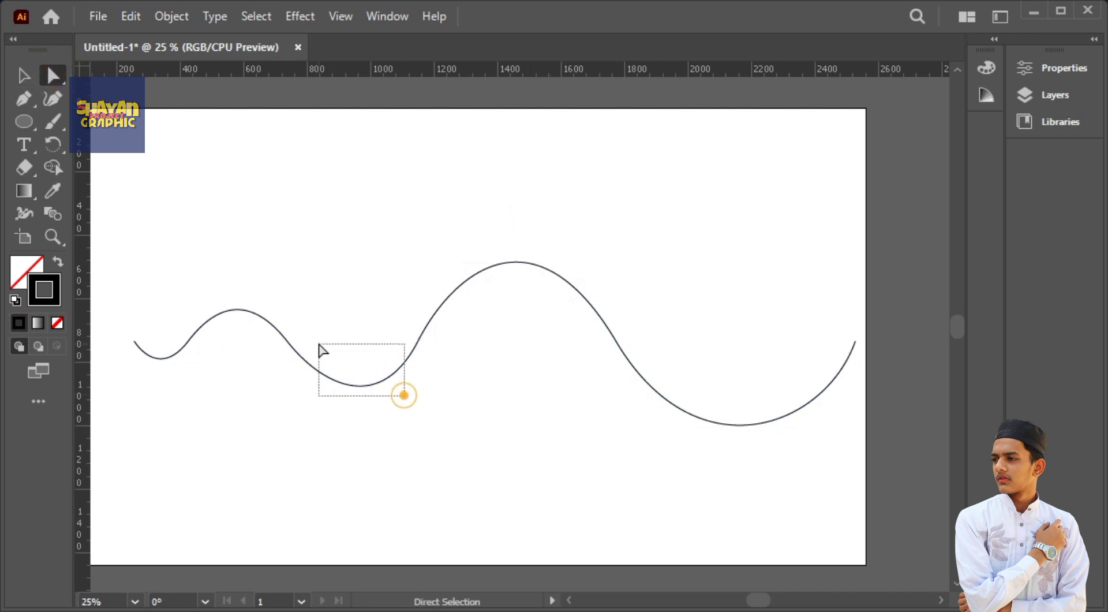
{"action": "left_click_drag", "start_coordinate": [379, 415], "coordinate": [368, 414]}
{"action": "left_click", "coordinate": [417, 406]}
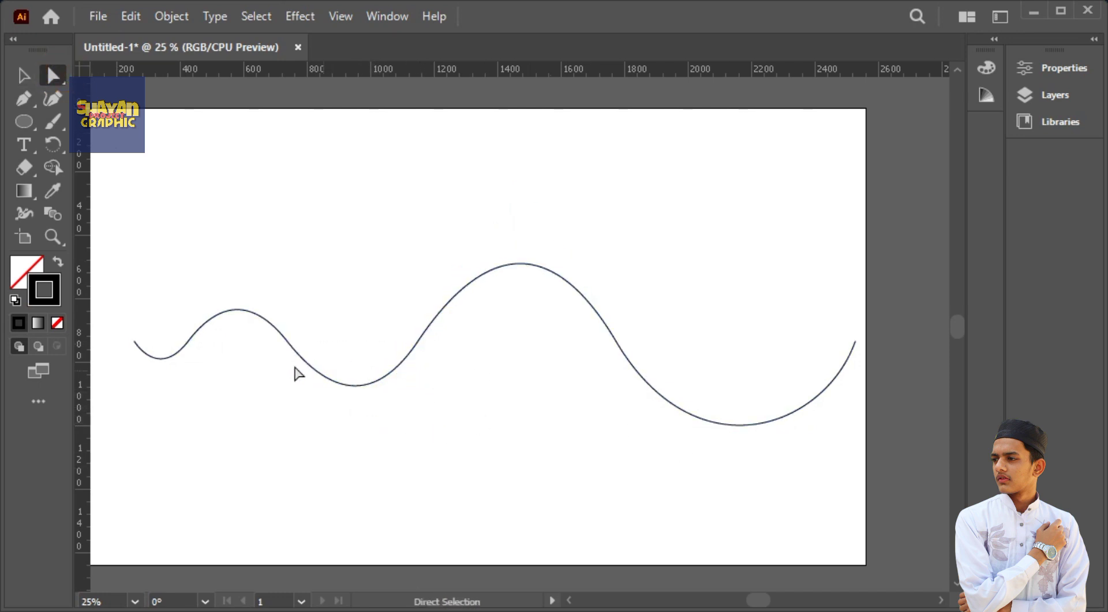
Scale the whole wave path down proportionally about its centre to about 1810 px wide.
{"action": "left_click", "coordinate": [28, 85]}
{"action": "left_click", "coordinate": [559, 276]}
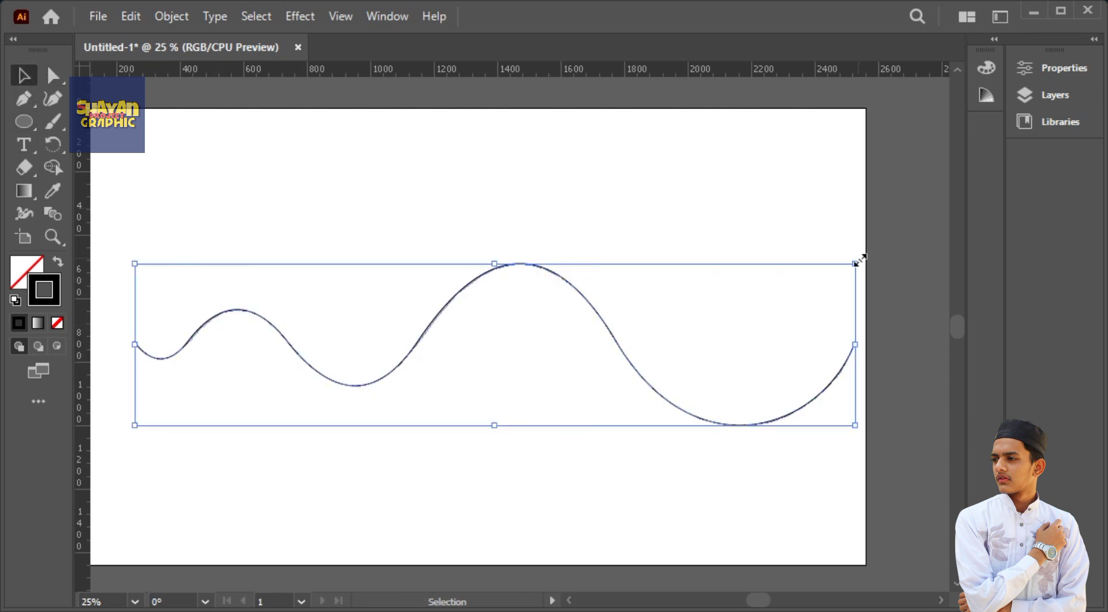
{"action": "left_click_drag", "start_coordinate": [856, 262], "coordinate": [826, 283]}
{"action": "mouse_move", "coordinate": [593, 341]}
{"action": "left_mouse_down"}
{"action": "mouse_move", "coordinate": [588, 329]}
{"action": "mouse_move", "coordinate": [595, 346]}
{"action": "left_mouse_up"}
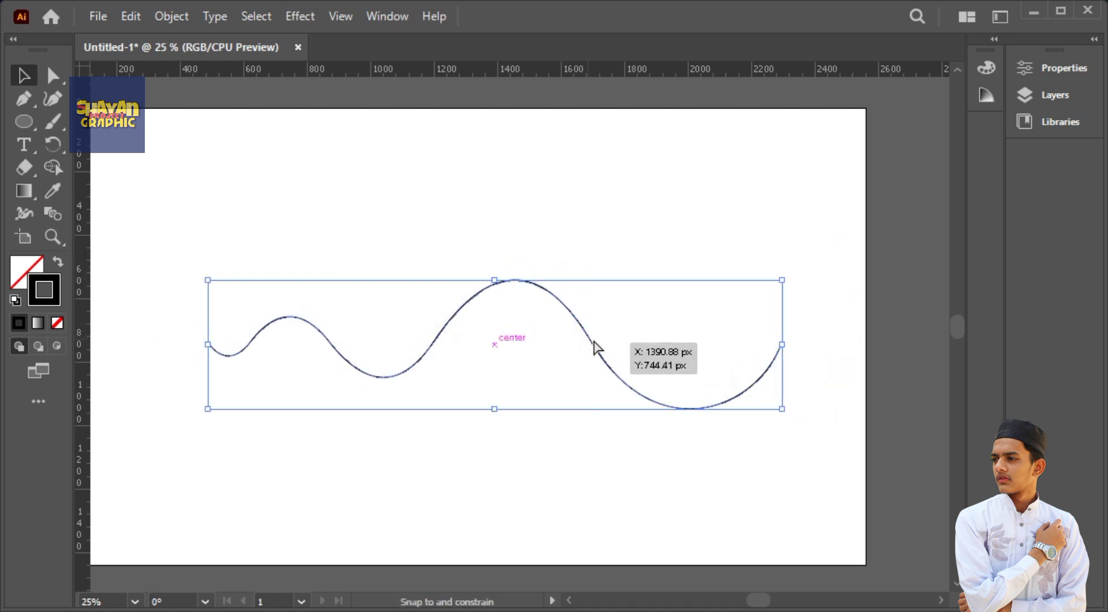
Draw a small circle about 65 px wide below the wave's smaller end, with black fill and no stroke.
{"action": "left_click", "coordinate": [606, 212]}
{"action": "key", "text": "ctrl+minus"}
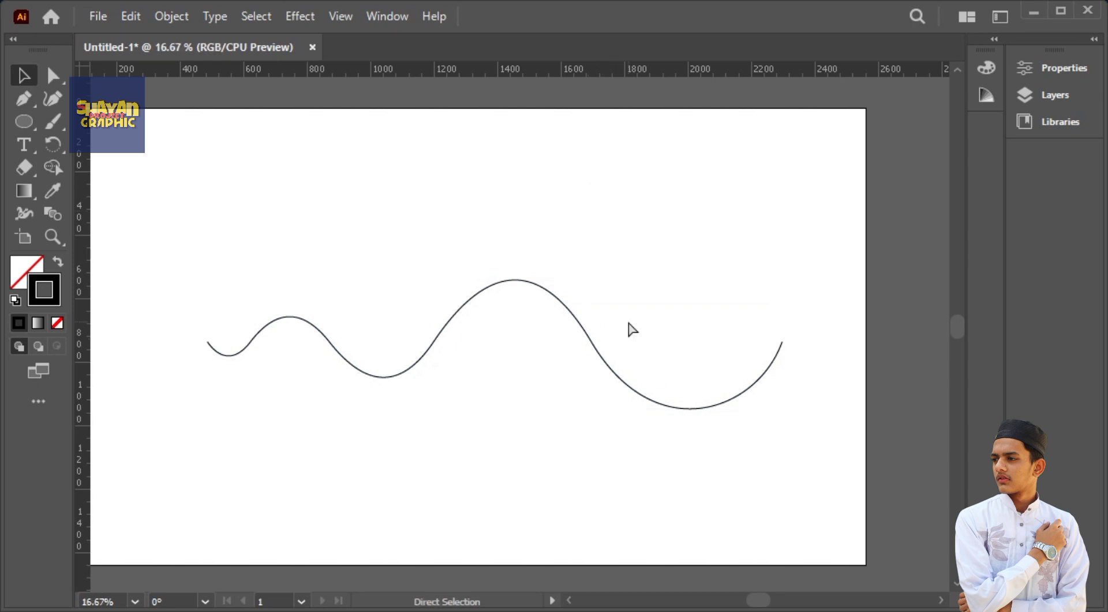
{"action": "key", "text": "ctrl+plus"}
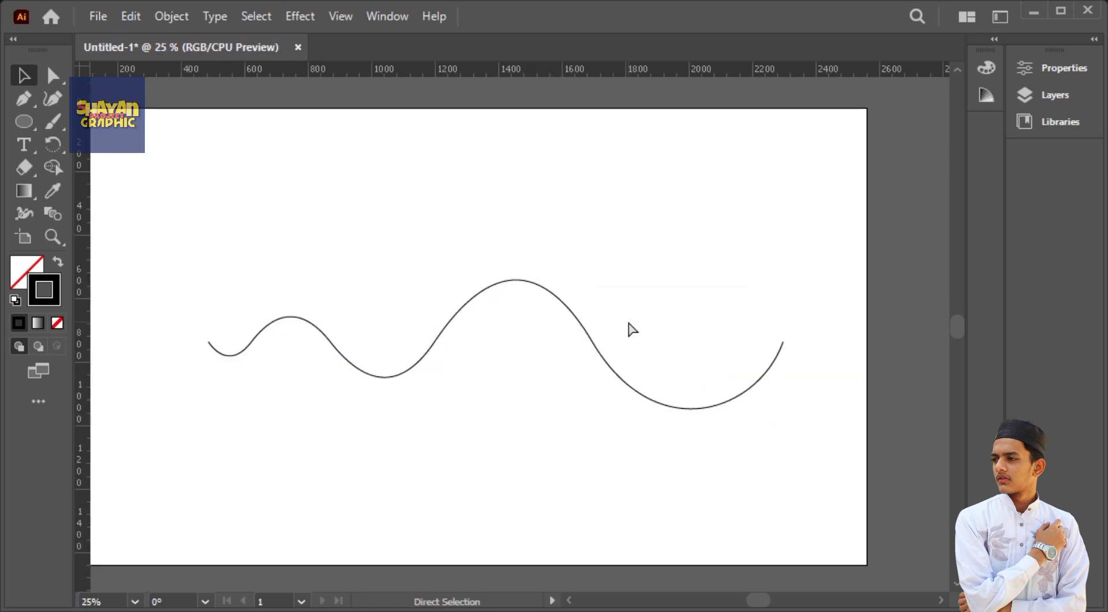
{"action": "key", "text": "ctrl+plus"}
{"action": "left_click_drag", "start_coordinate": [627, 319], "coordinate": [626, 240]}
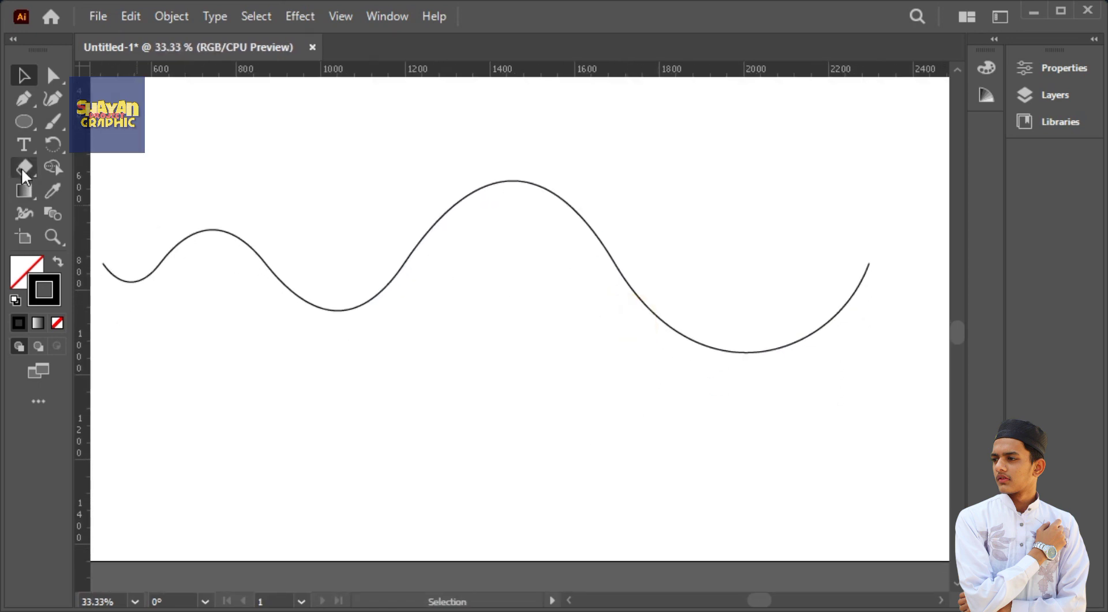
{"action": "left_click_drag", "start_coordinate": [164, 409], "coordinate": [176, 422]}
{"action": "key", "text": "ctrl+minus"}
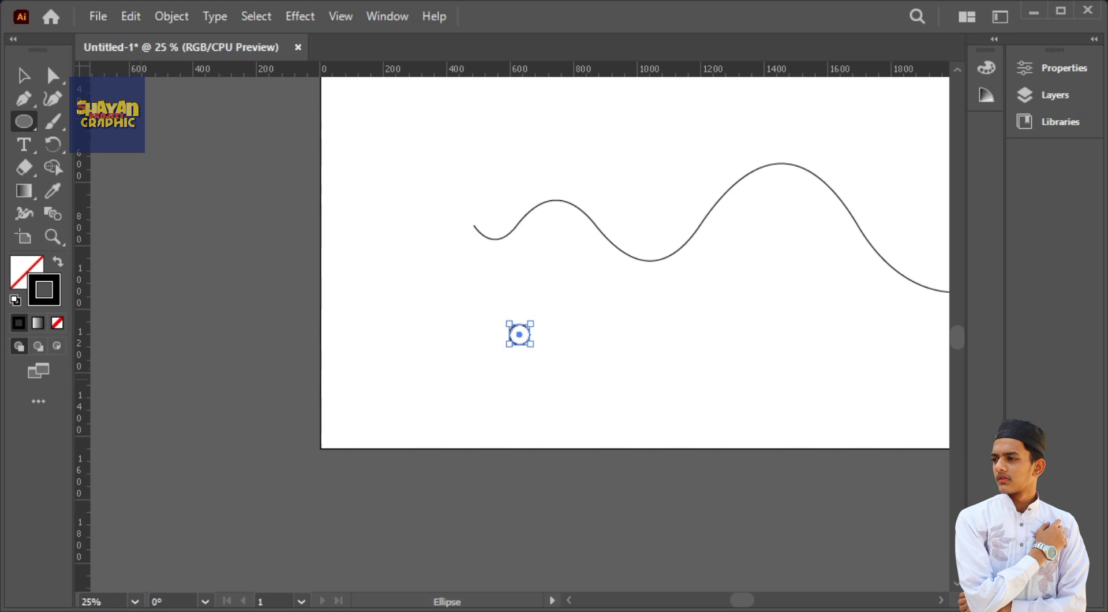
{"action": "left_click", "coordinate": [56, 263]}
Duplicate the small circle below the wave's larger end and enlarge the copy to about 205 px wide.
{"action": "left_click_drag", "start_coordinate": [458, 315], "coordinate": [249, 315]}
{"action": "key", "text": "v"}
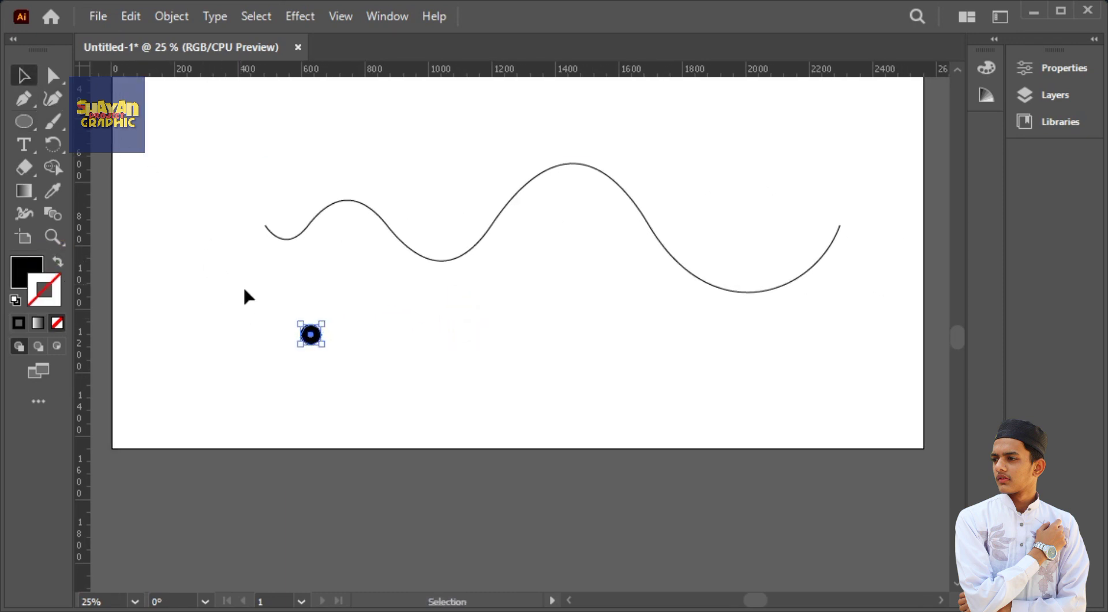
{"action": "left_click_drag", "start_coordinate": [311, 334], "coordinate": [878, 294]}
{"action": "left_click_drag", "start_coordinate": [765, 369], "coordinate": [694, 364]}
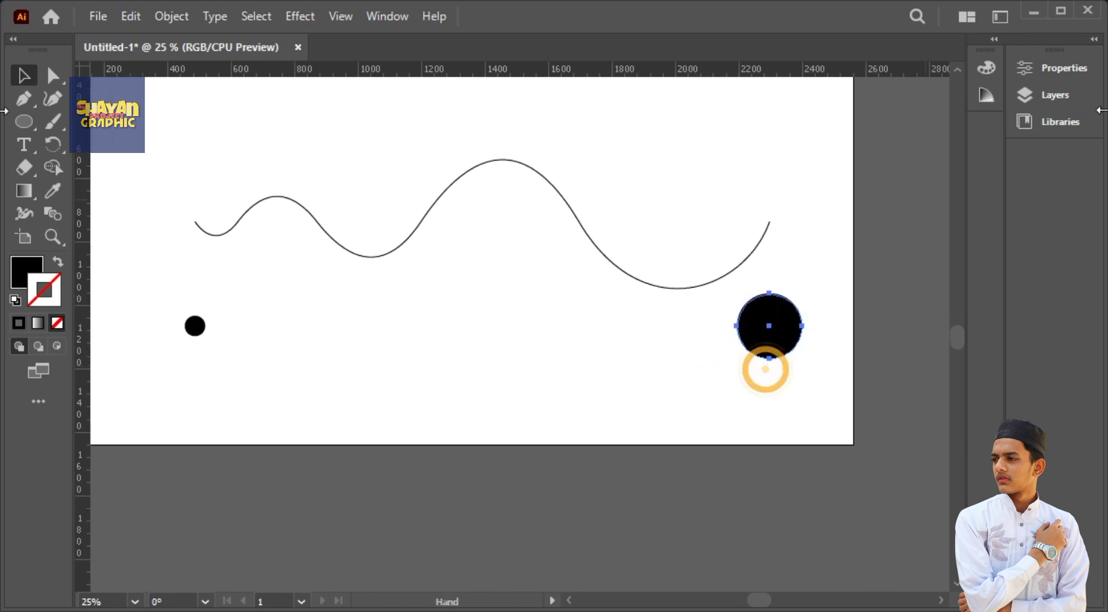
Fill the large circle with a white-to-black linear gradient and set its stroke to none.
{"action": "left_click", "coordinate": [986, 96]}
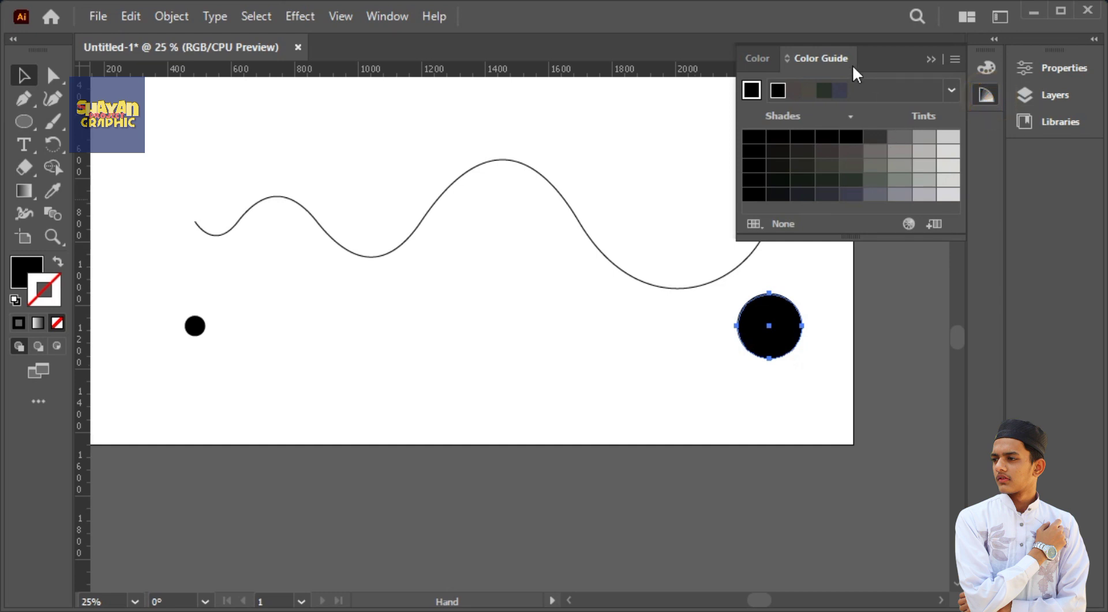
{"action": "left_click", "coordinate": [934, 57]}
{"action": "left_click", "coordinate": [381, 16]}
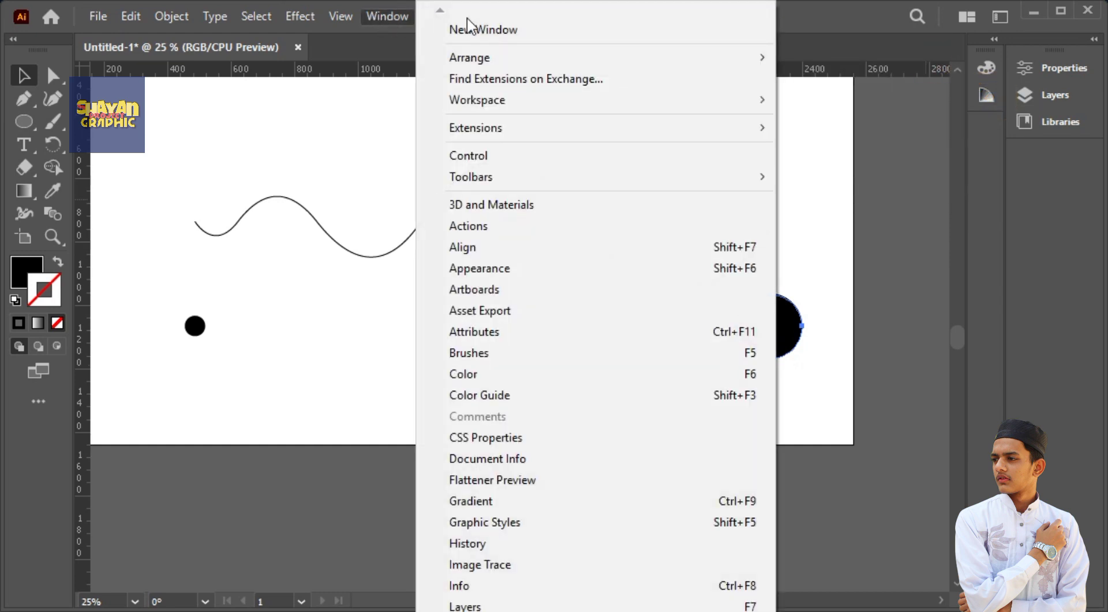
{"action": "left_click", "coordinate": [526, 500]}
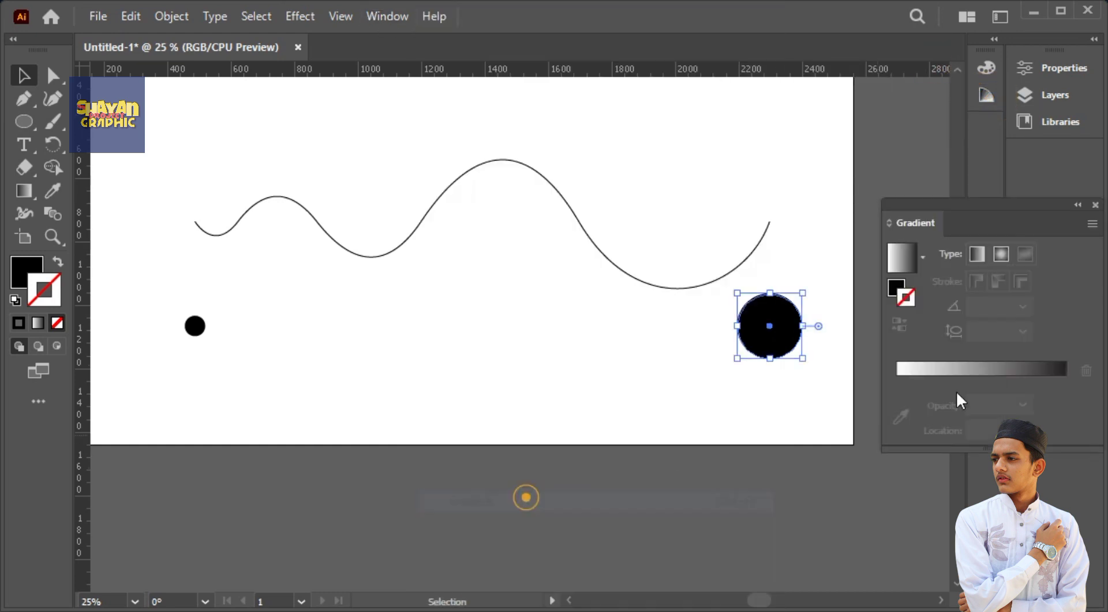
{"action": "left_click", "coordinate": [923, 364]}
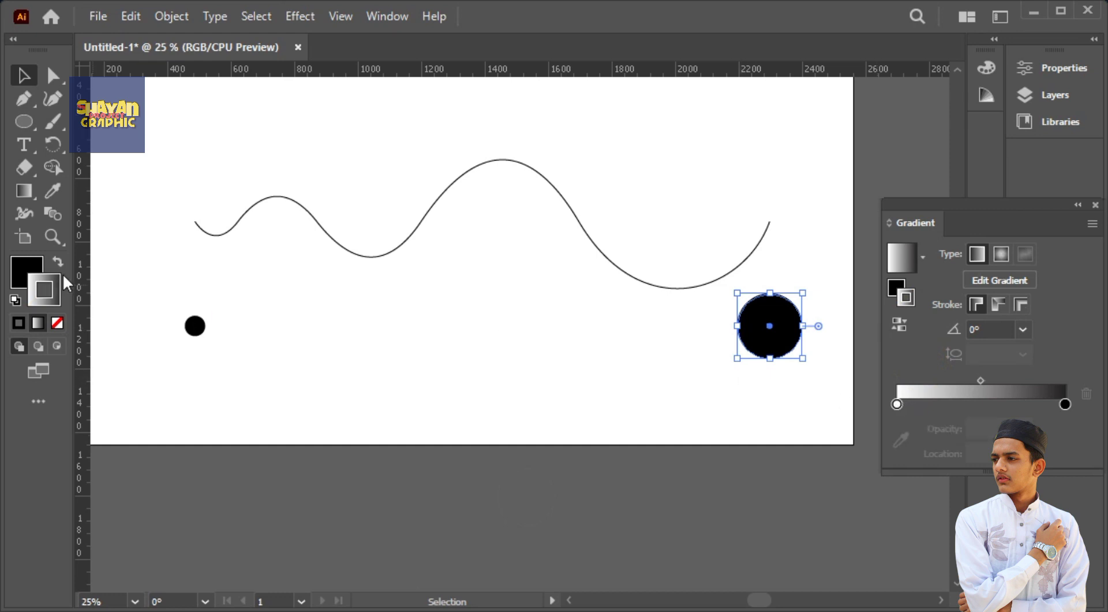
{"action": "key", "text": "shift+x"}
{"action": "left_click", "coordinate": [57, 322]}
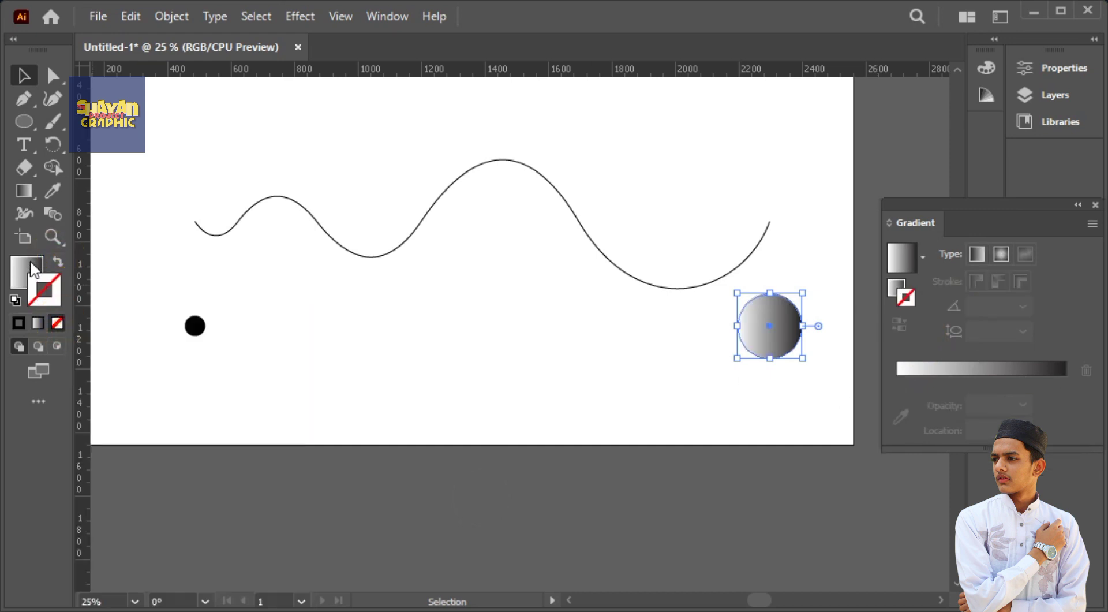
{"action": "left_click", "coordinate": [35, 270]}
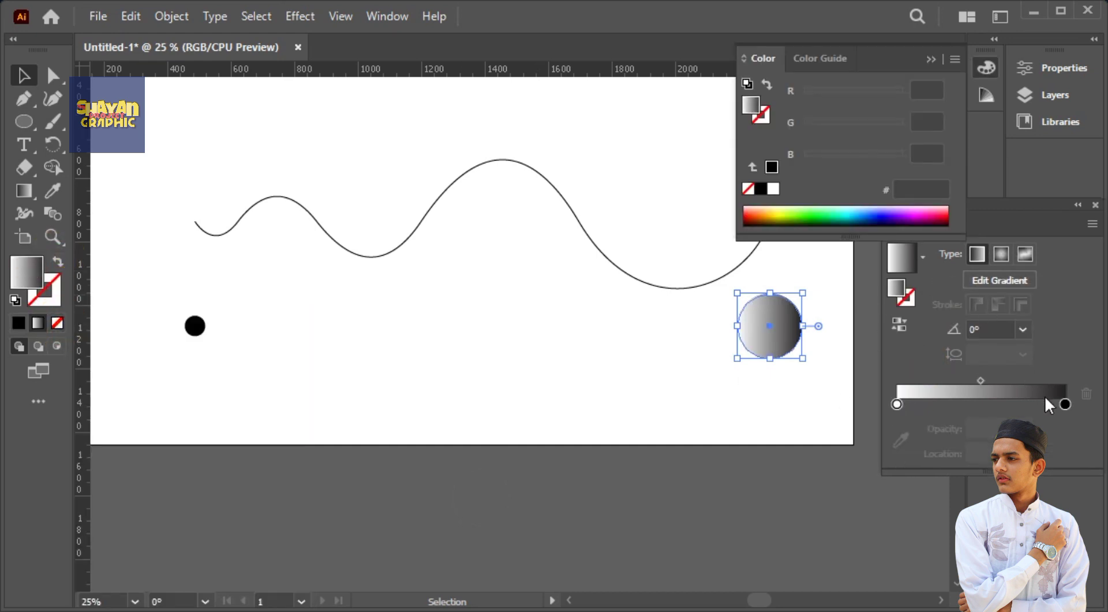
Switch the gradient's white starting stop to RGB and colour it bright green, 0FFF00.
{"action": "left_click", "coordinate": [897, 403]}
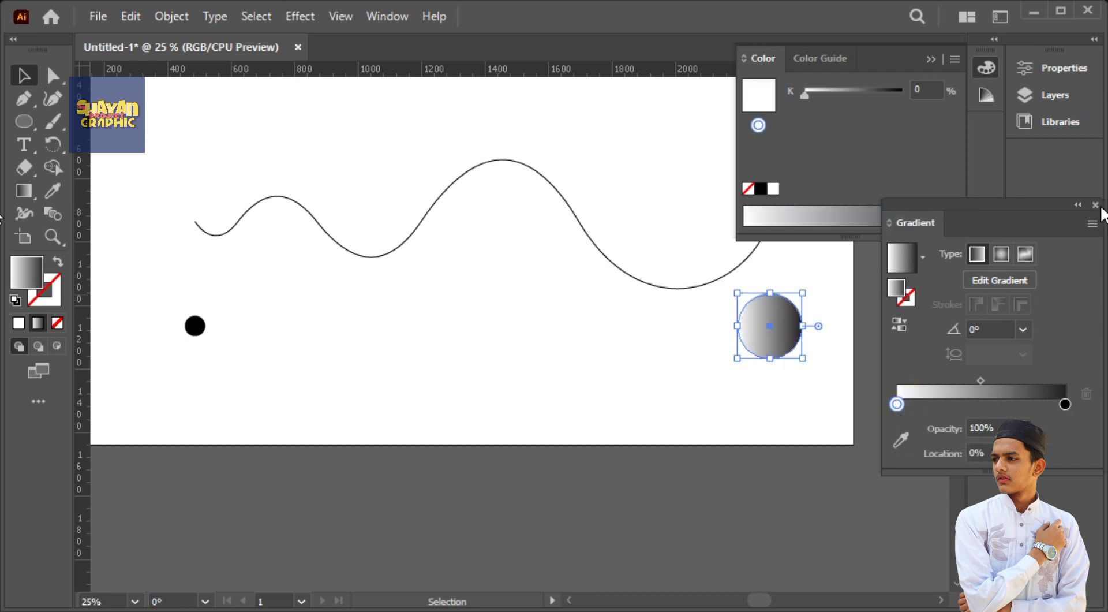
{"action": "left_click", "coordinate": [1092, 223]}
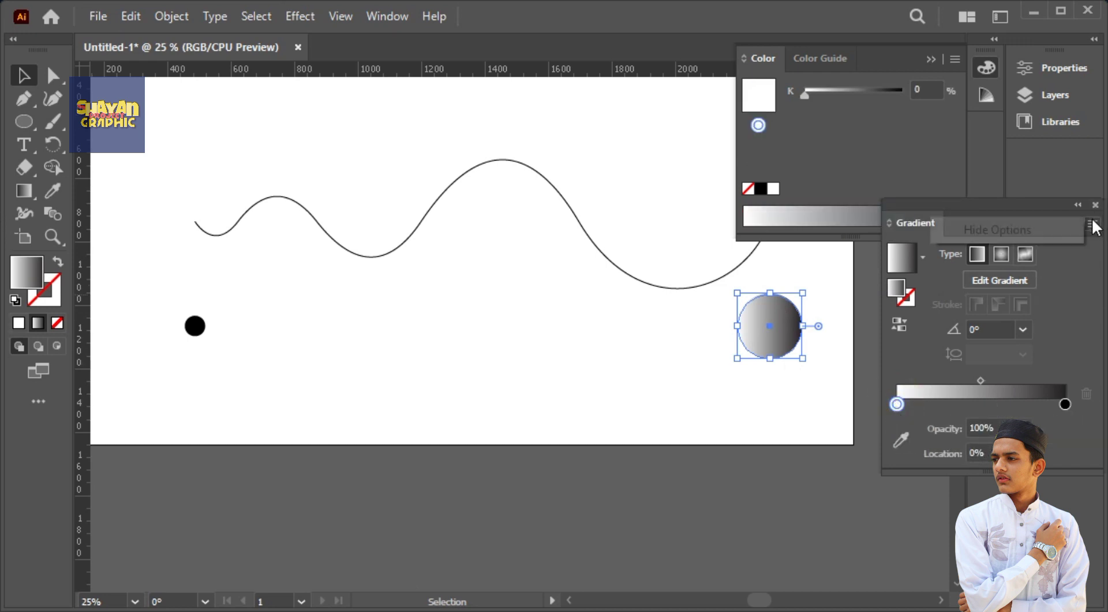
{"action": "left_click", "coordinate": [896, 404]}
{"action": "double_click", "coordinate": [895, 404]}
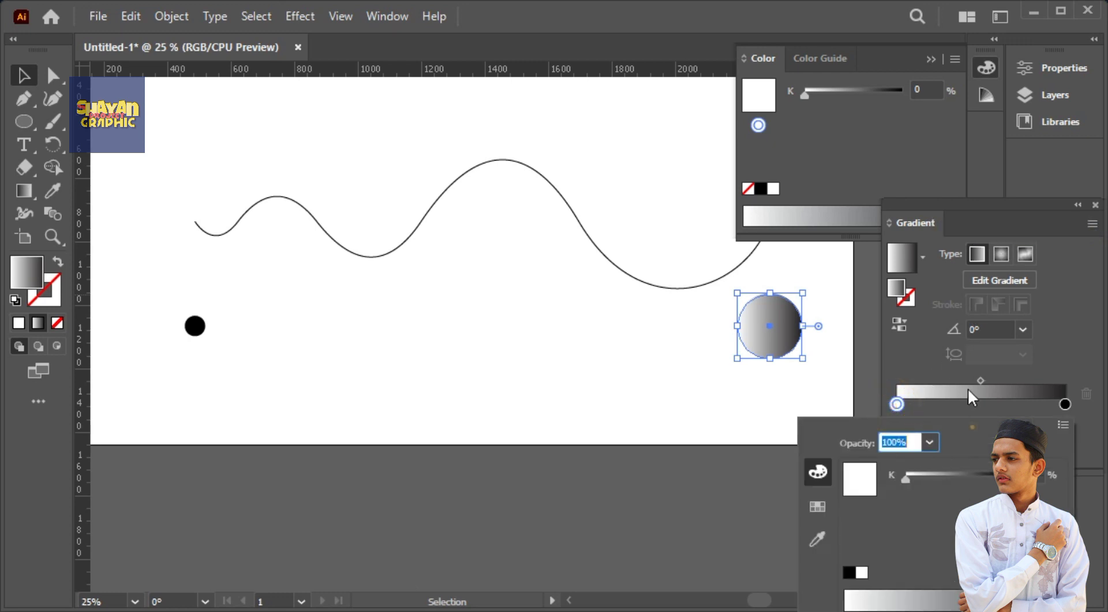
{"action": "left_click", "coordinate": [972, 427]}
{"action": "left_click", "coordinate": [1062, 426]}
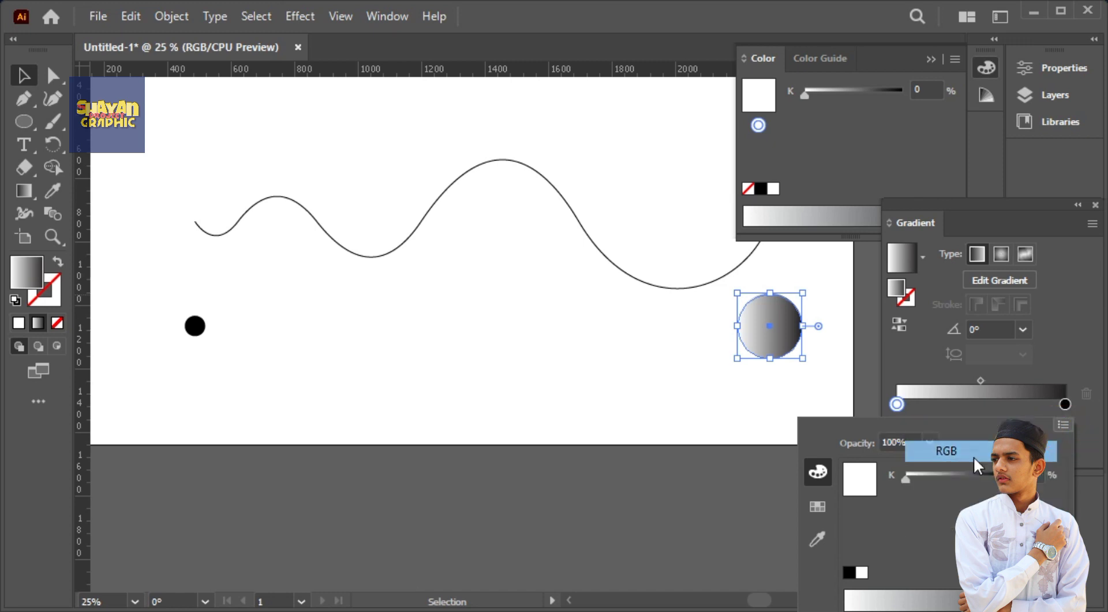
{"action": "left_click", "coordinate": [974, 456]}
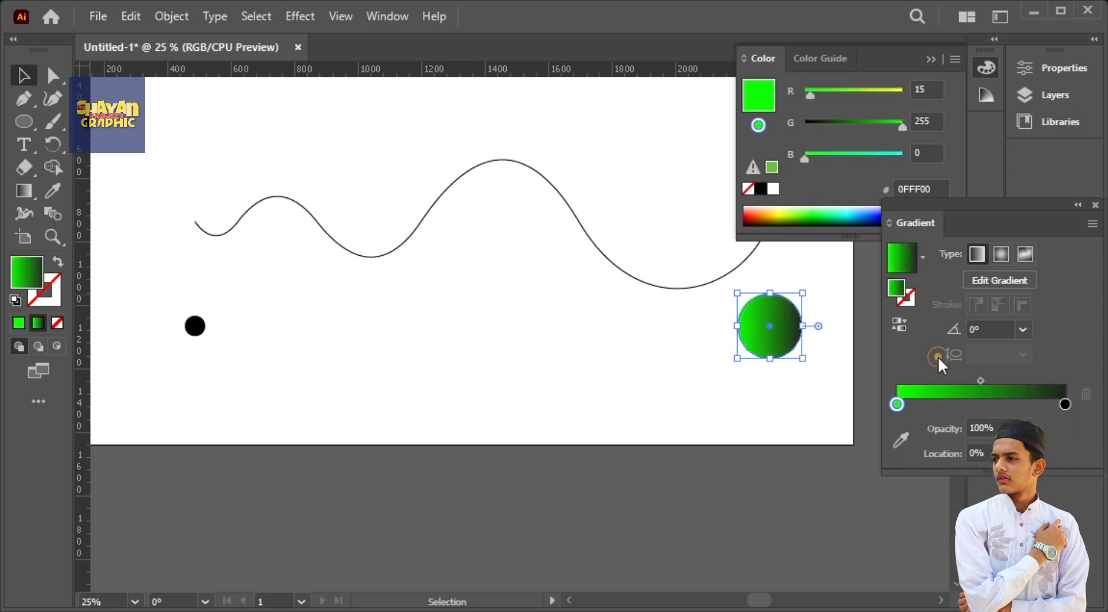
{"action": "left_click", "coordinate": [937, 356]}
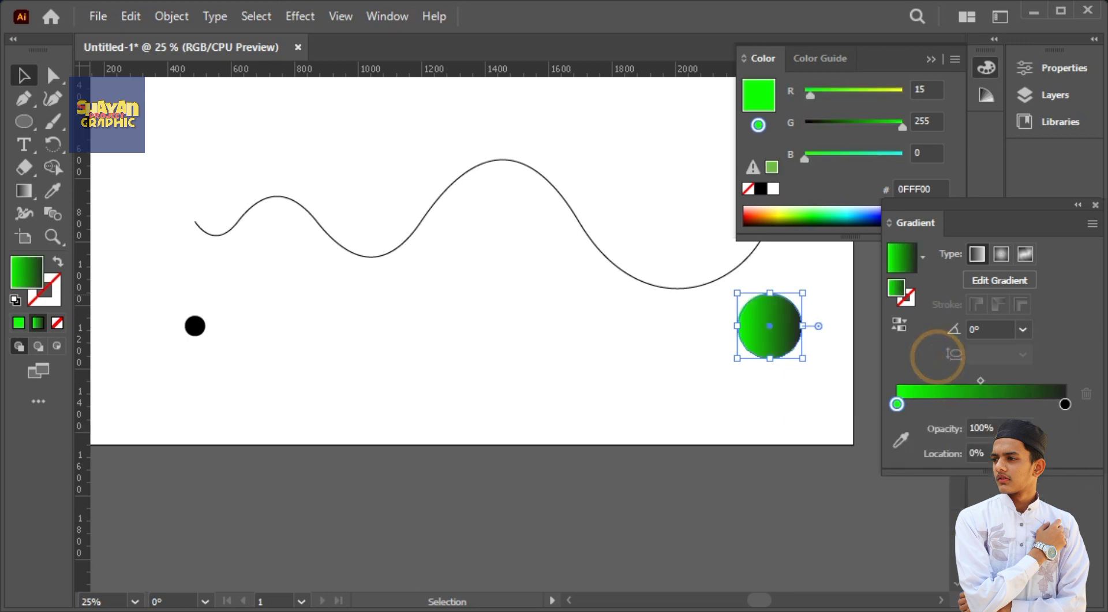
Switch the gradient's black end stop to RGB and colour it orange, f15f23.
{"action": "left_click", "coordinate": [1065, 404]}
{"action": "double_click", "coordinate": [1065, 404]}
{"action": "left_click", "coordinate": [1063, 425]}
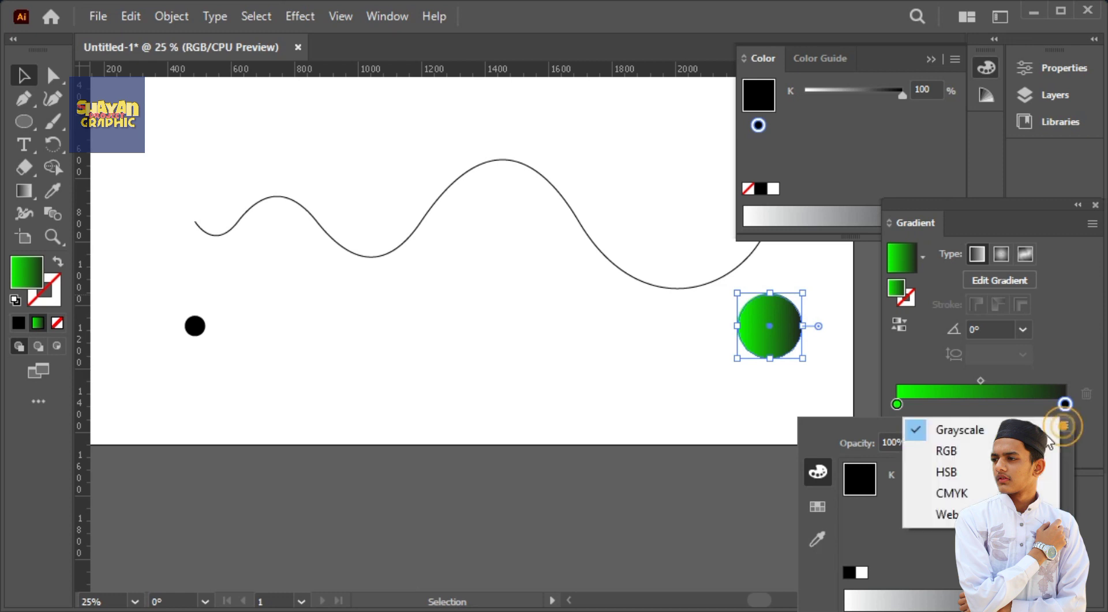
{"action": "left_click", "coordinate": [947, 451]}
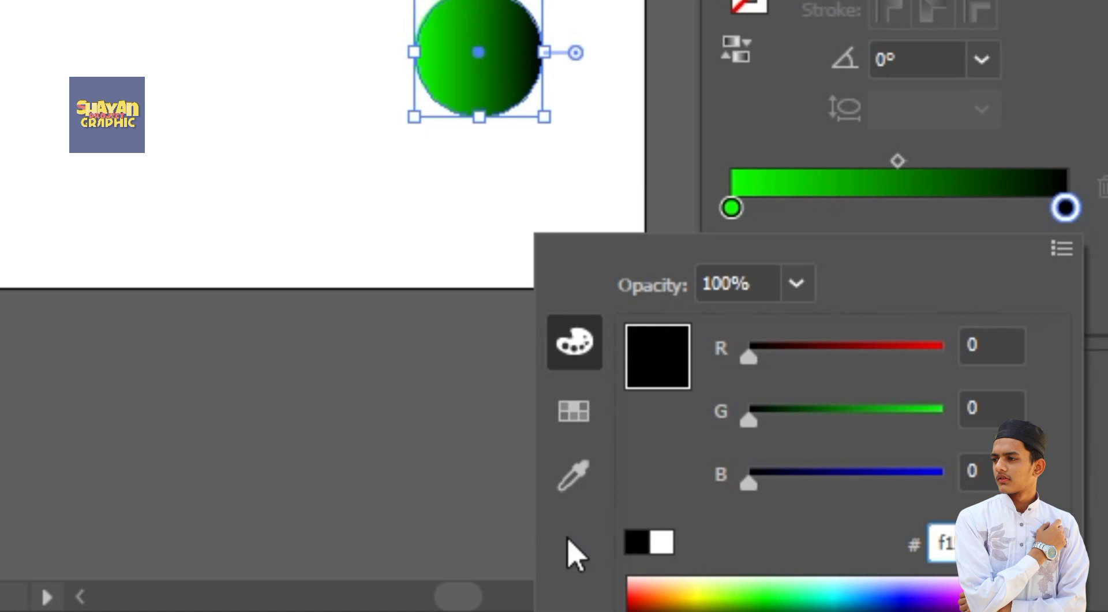
{"action": "left_click", "coordinate": [416, 406]}
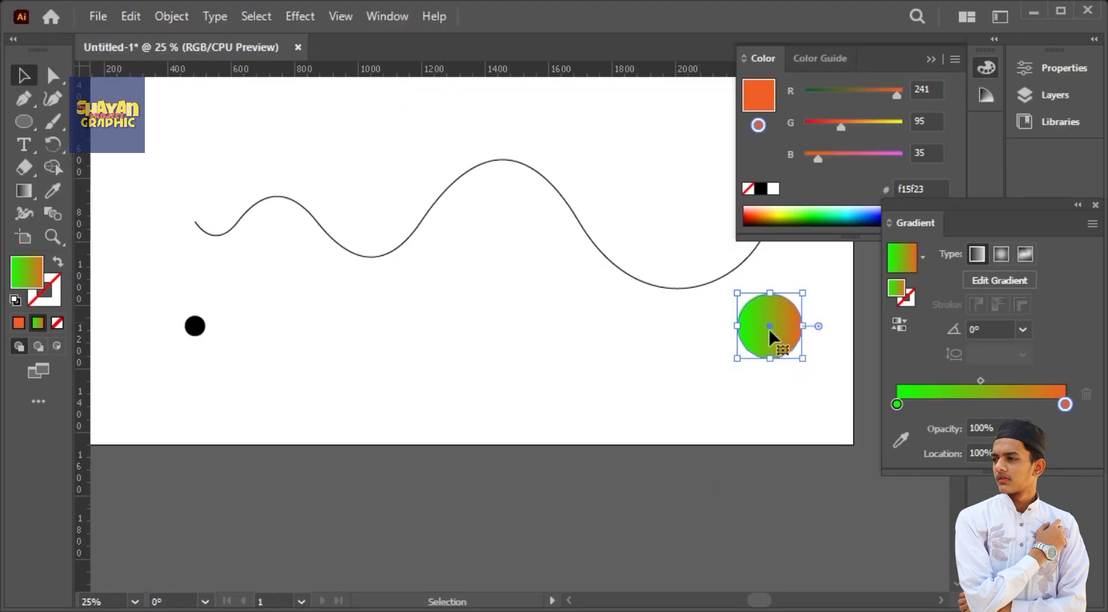
Raise the green gradient stop's red value to 100, making its colour 64ff00.
{"action": "left_click", "coordinate": [897, 404]}
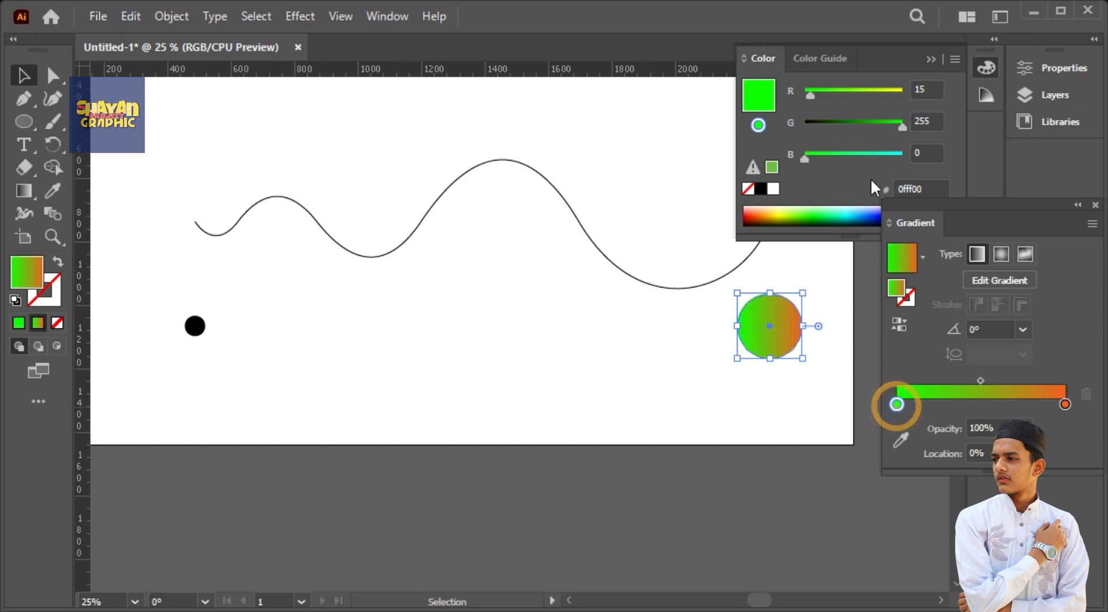
{"action": "left_click_drag", "start_coordinate": [812, 96], "coordinate": [843, 96]}
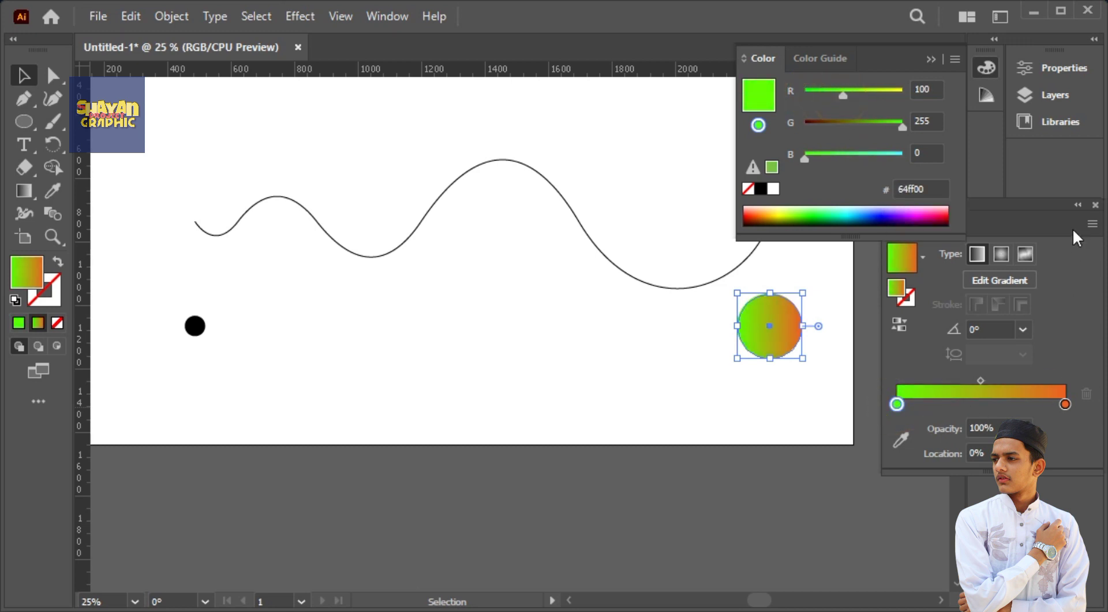
{"action": "double_click", "coordinate": [897, 405]}
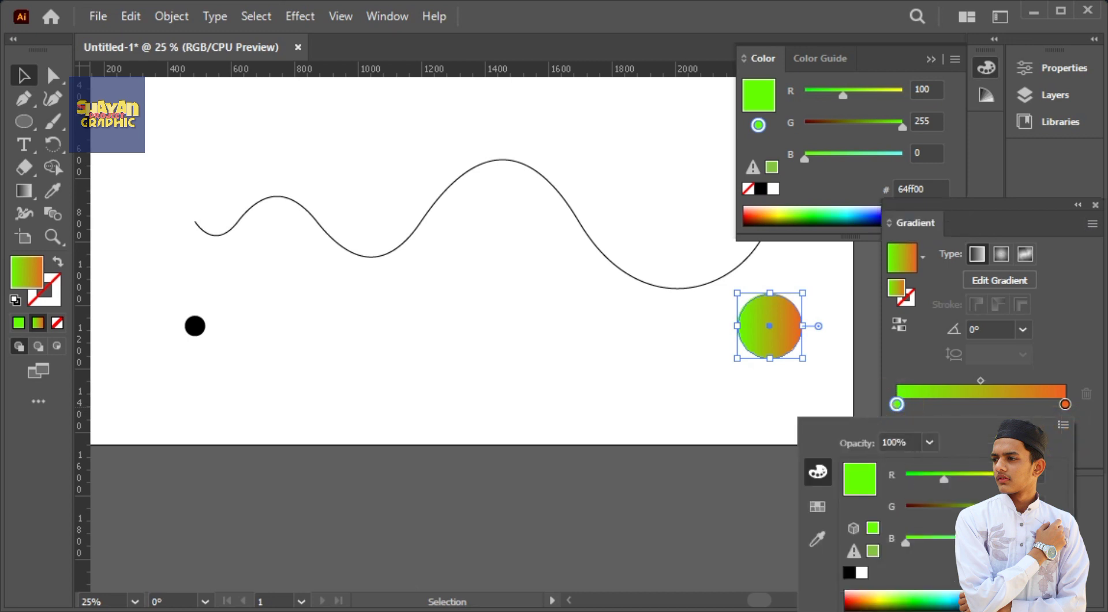
{"action": "left_click", "coordinate": [727, 527]}
{"action": "left_click", "coordinate": [929, 58]}
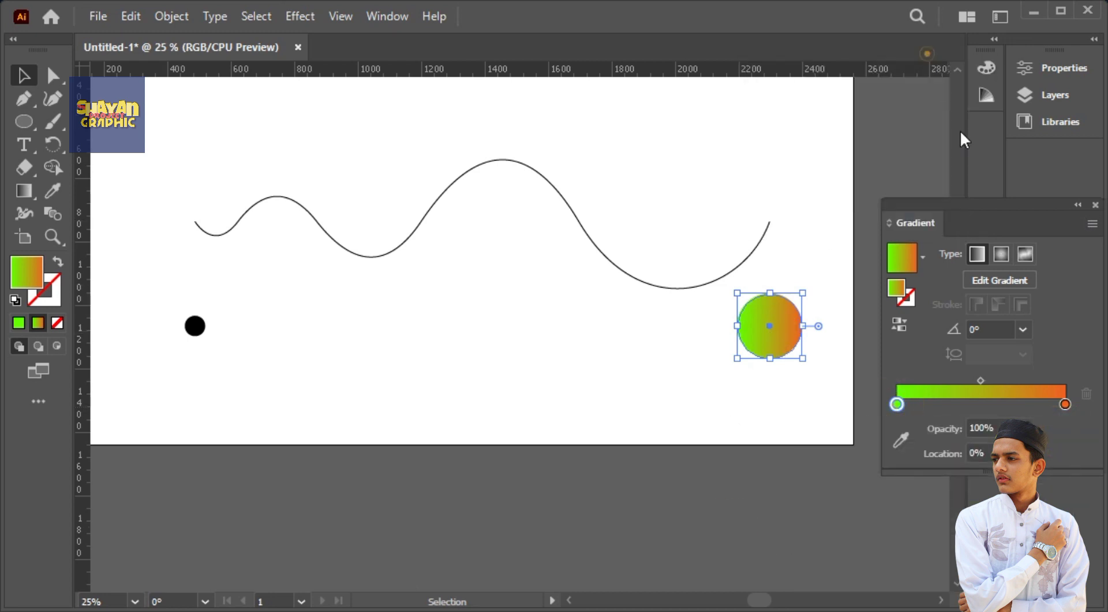
Copy the large circle's green-to-orange gradient onto the small black circle with the Eyedropper.
{"action": "key", "text": "space"}
{"action": "left_click_drag", "start_coordinate": [782, 214], "coordinate": [786, 231]}
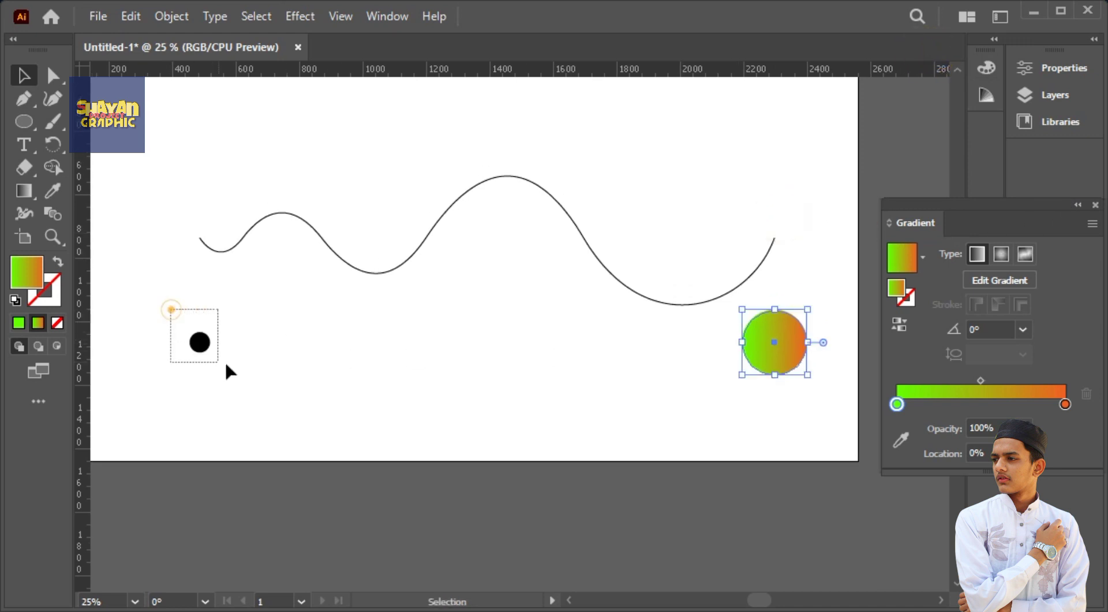
{"action": "left_click_drag", "start_coordinate": [225, 364], "coordinate": [225, 365]}
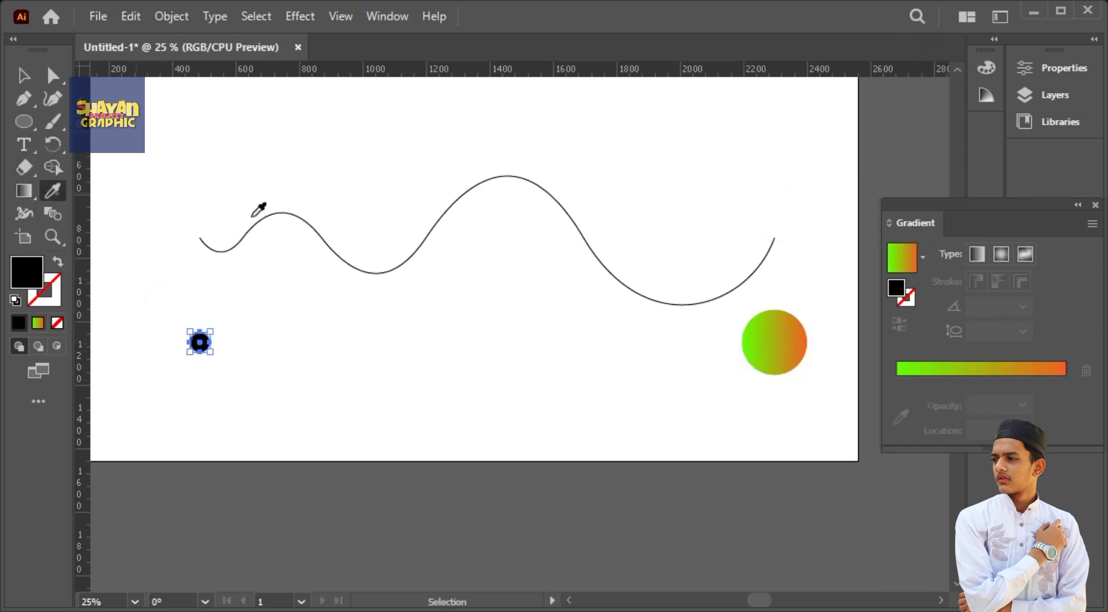
{"action": "key", "text": "i"}
{"action": "left_click", "coordinate": [763, 322]}
{"action": "left_click", "coordinate": [23, 76]}
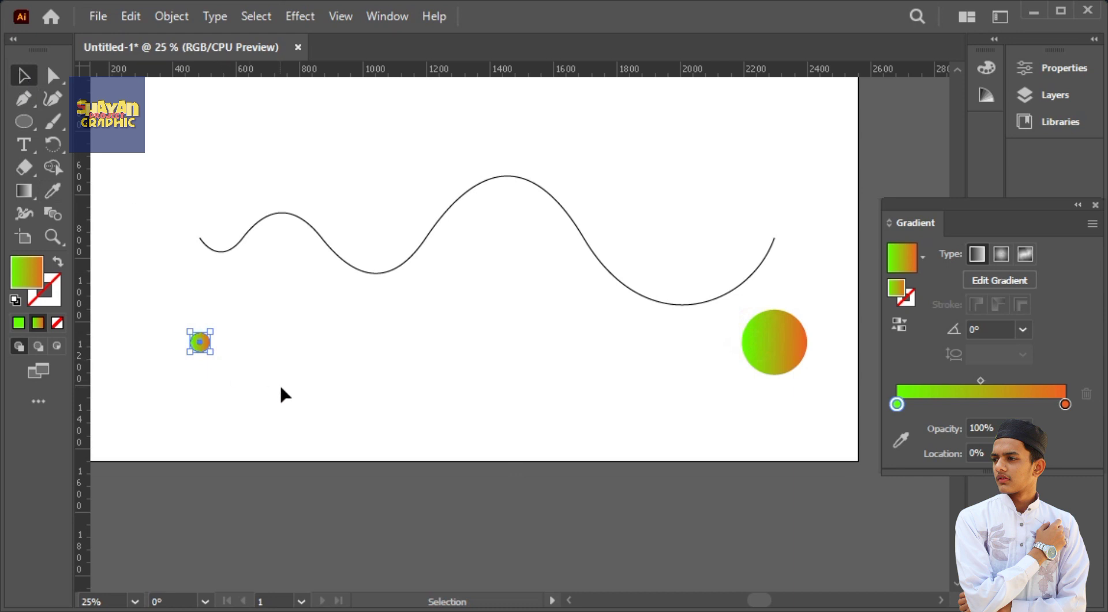
Select both gradient circles and make a blend between them.
{"action": "left_click_drag", "start_coordinate": [156, 327], "coordinate": [804, 428]}
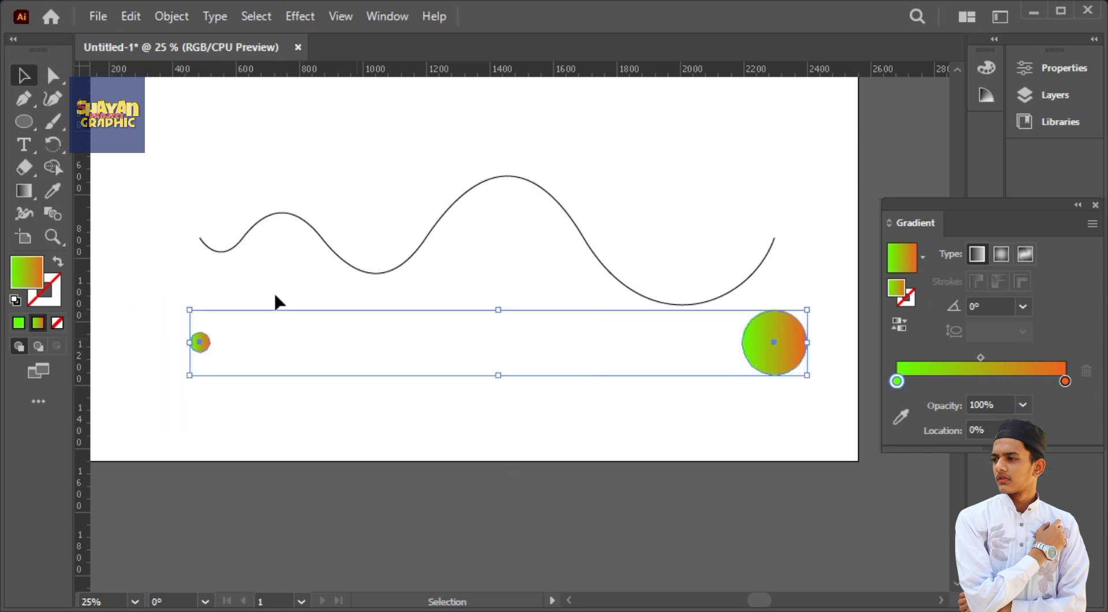
{"action": "left_click", "coordinate": [129, 18]}
{"action": "mouse_move", "coordinate": [171, 16]}
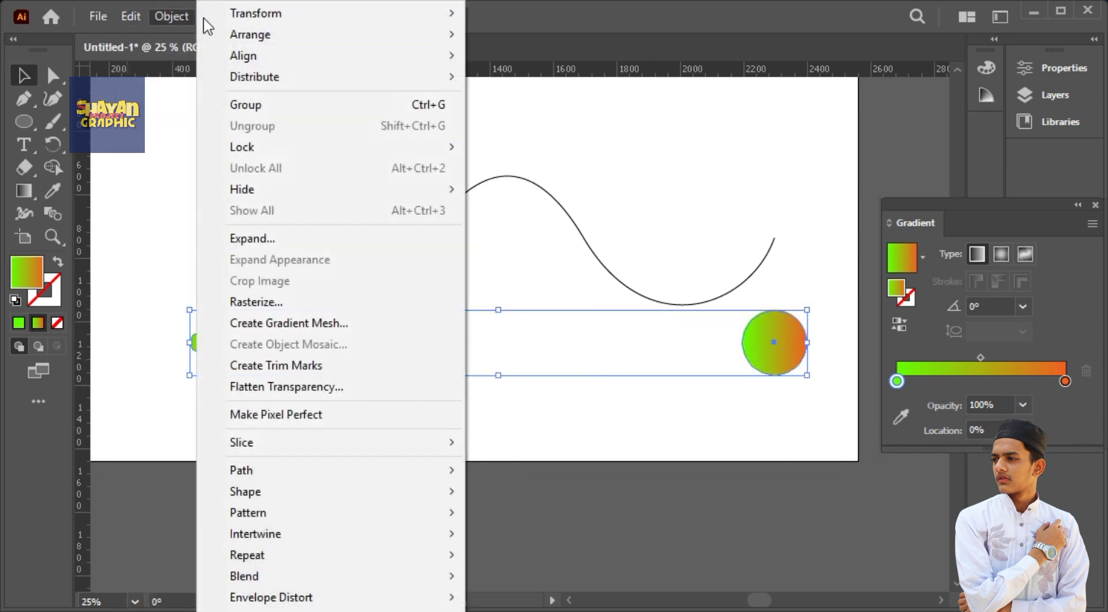
{"action": "mouse_move", "coordinate": [287, 584]}
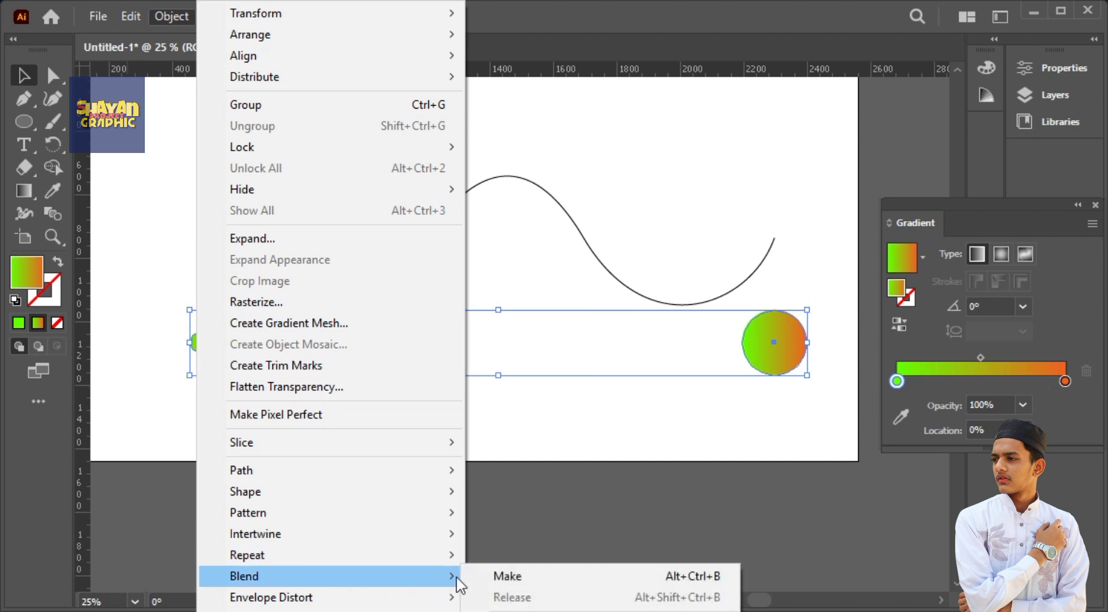
{"action": "left_click", "coordinate": [494, 576]}
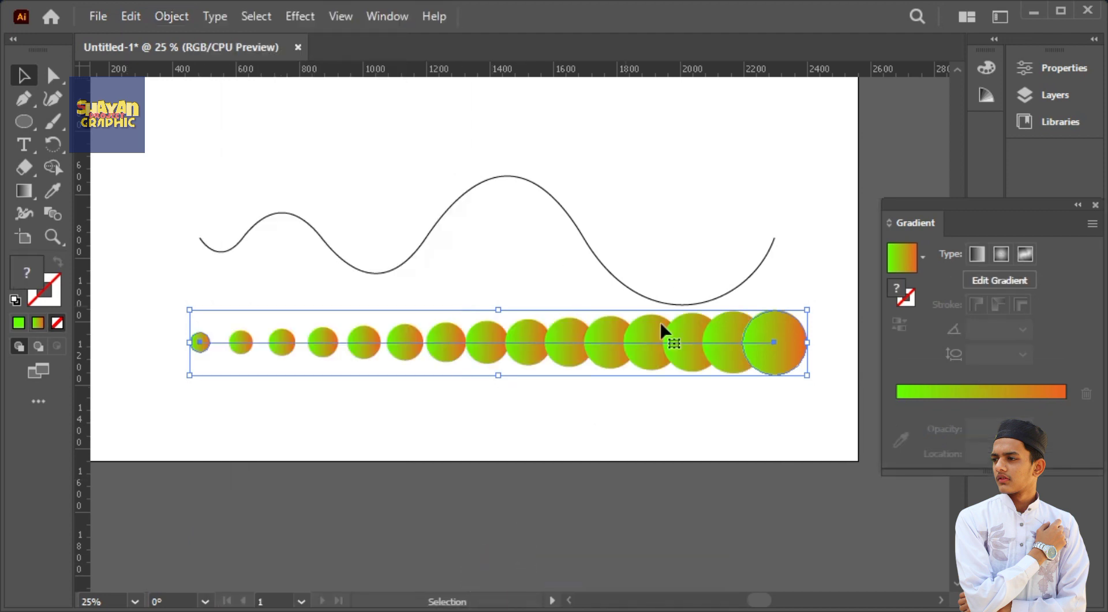
Set the blend's spacing to Smooth Color so the two circles merge into one continuous tapered shape.
{"action": "double_click", "coordinate": [54, 209]}
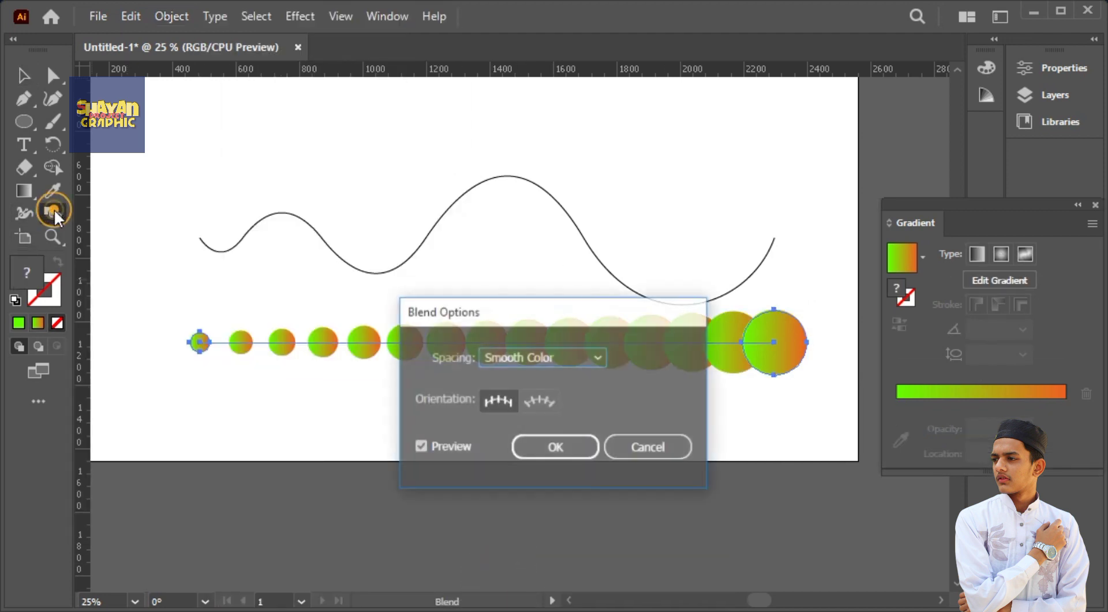
{"action": "left_click_drag", "start_coordinate": [539, 312], "coordinate": [503, 153]}
{"action": "left_click", "coordinate": [501, 190]}
{"action": "left_click", "coordinate": [511, 253]}
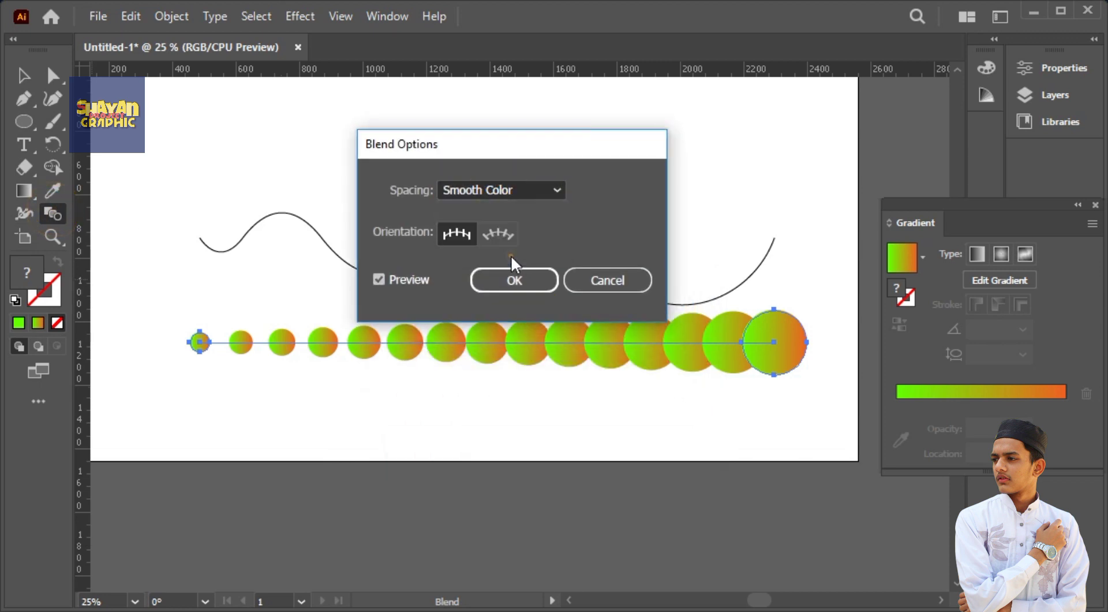
{"action": "left_click", "coordinate": [504, 278]}
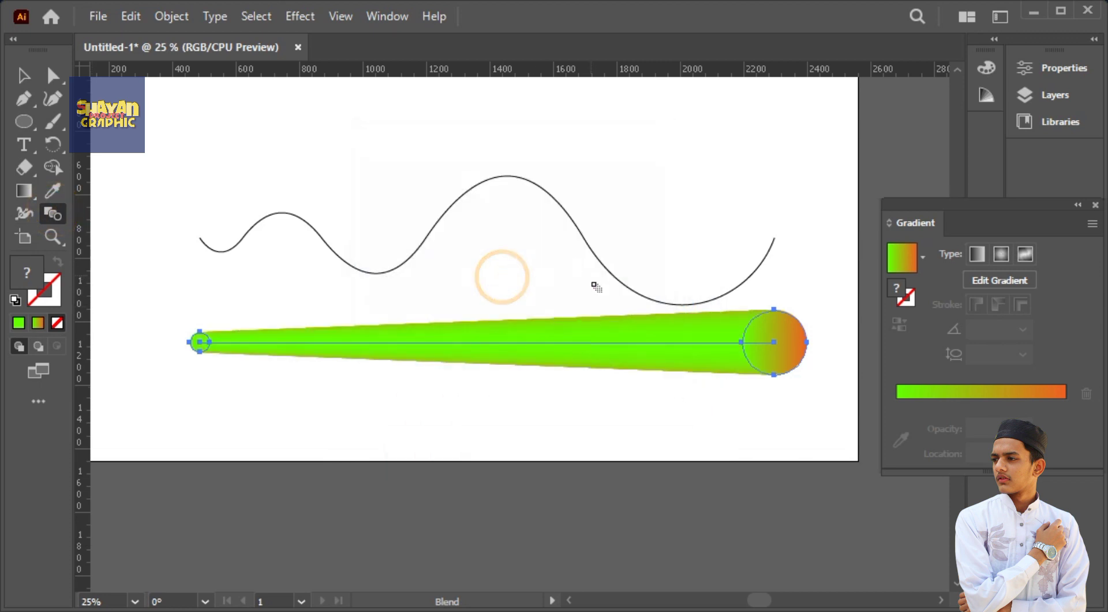
Select the wave path together with the tapered circle blend and replace the blend's spine with the wave.
{"action": "left_click", "coordinate": [23, 81]}
{"action": "mouse_move", "coordinate": [252, 167]}
{"action": "left_mouse_down"}
{"action": "mouse_move", "coordinate": [382, 307]}
{"action": "mouse_move", "coordinate": [475, 378]}
{"action": "left_mouse_up"}
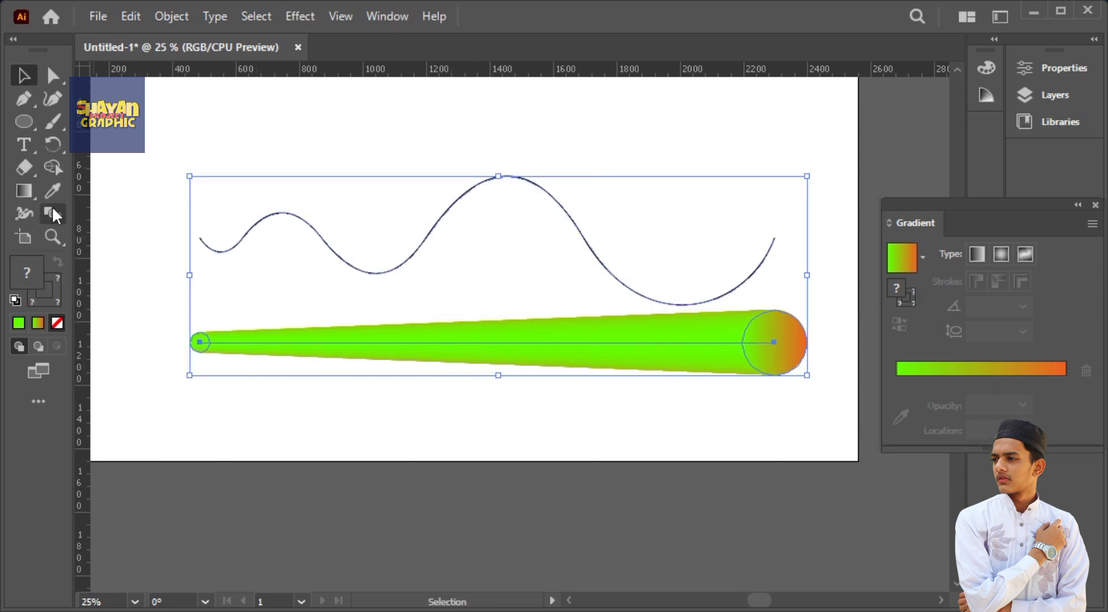
{"action": "left_click", "coordinate": [171, 16]}
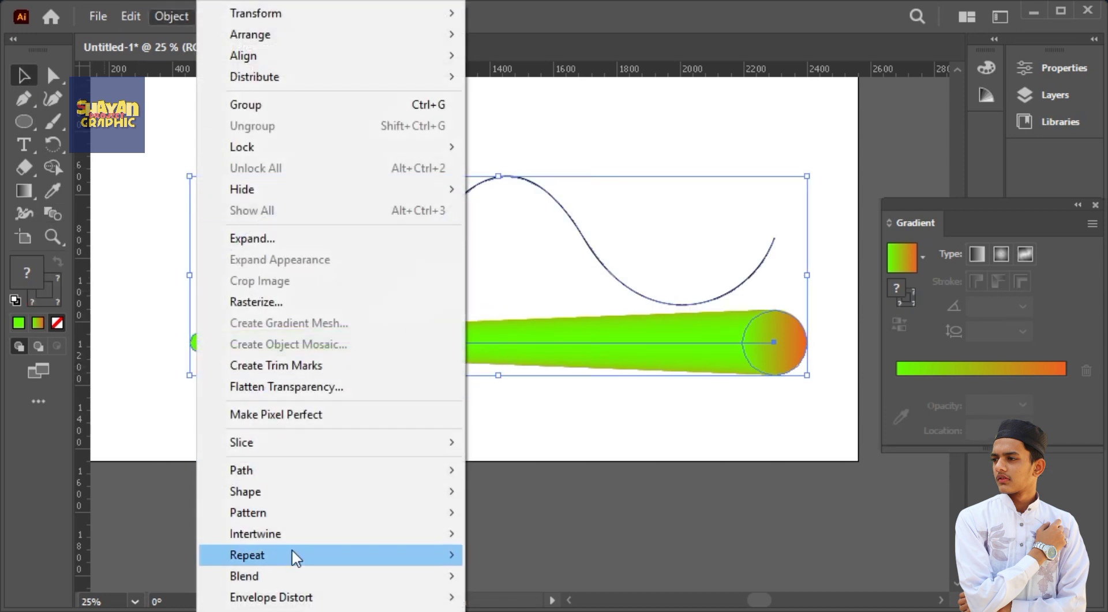
{"action": "mouse_move", "coordinate": [292, 576]}
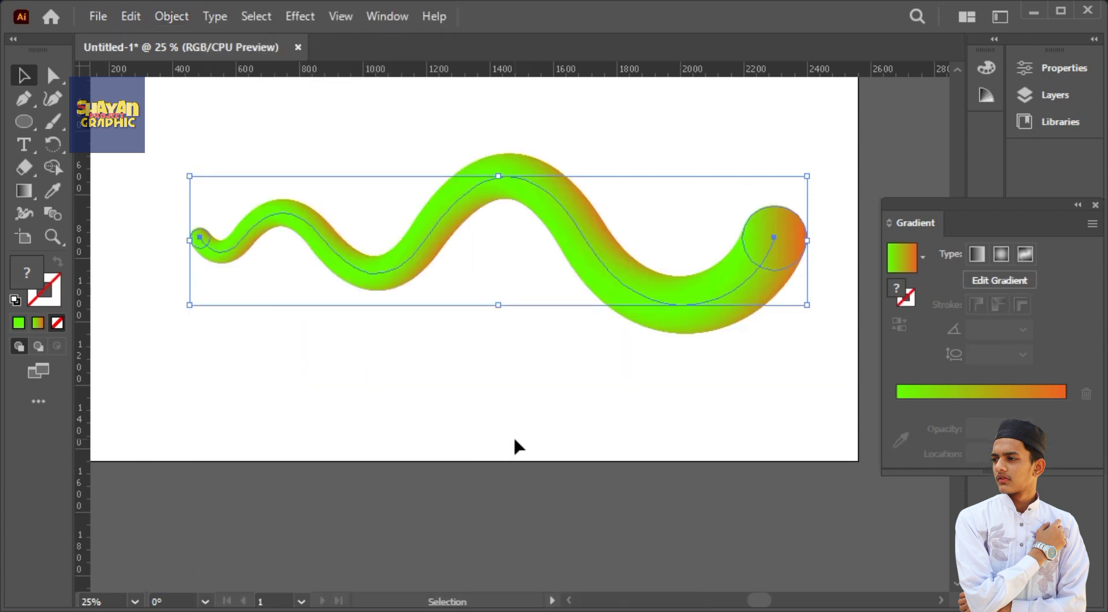
{"action": "left_click", "coordinate": [516, 444]}
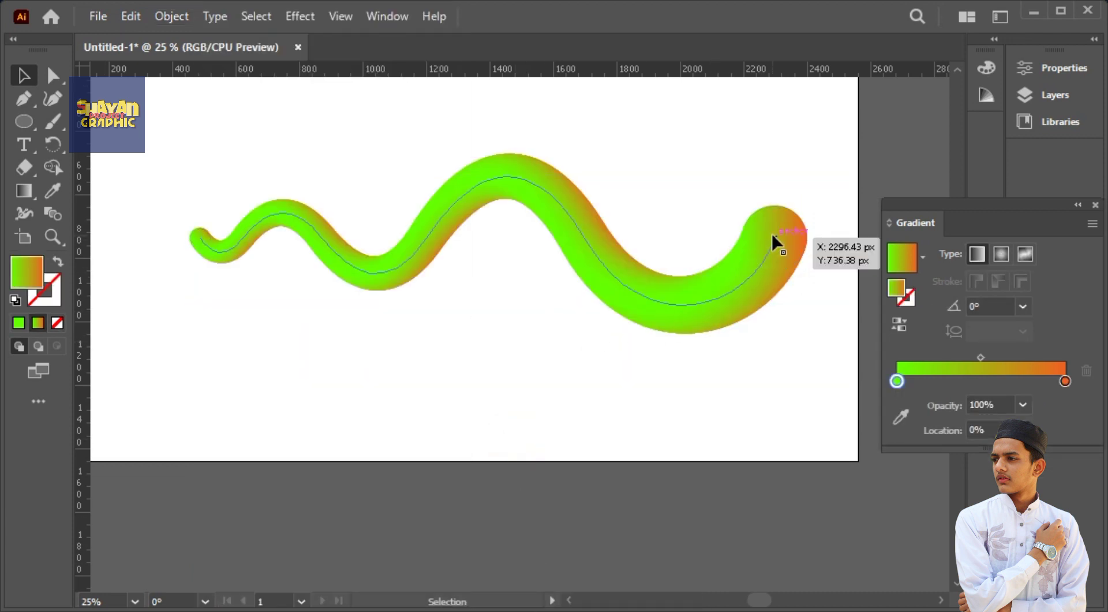
Isolate the wave blend and show the on-object gradient control of its large end circle.
{"action": "double_click", "coordinate": [793, 245]}
{"action": "left_click", "coordinate": [799, 243]}
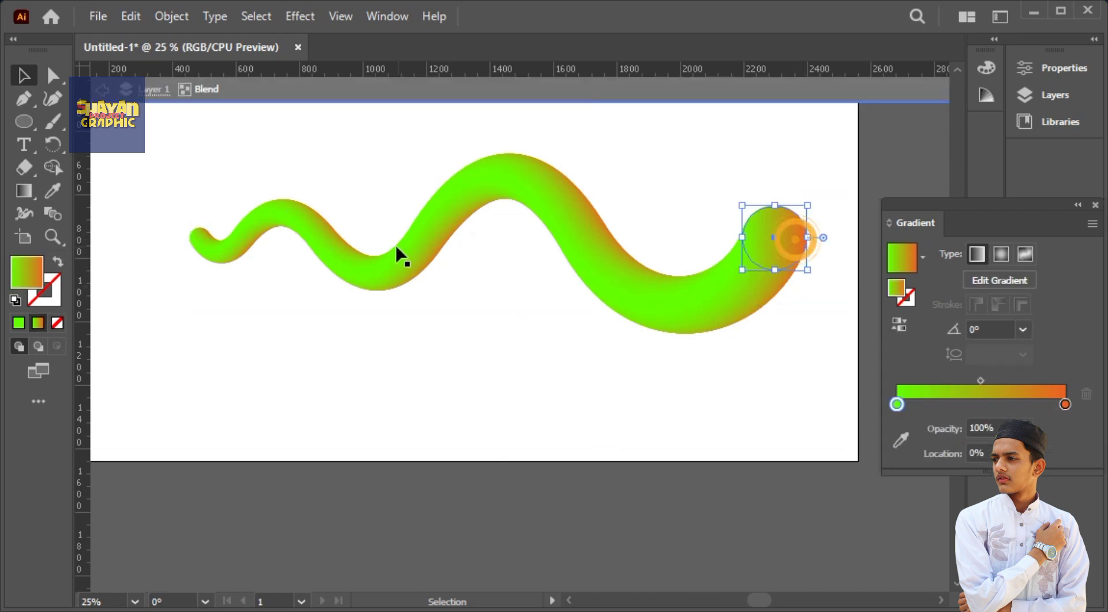
{"action": "left_click", "coordinate": [26, 196]}
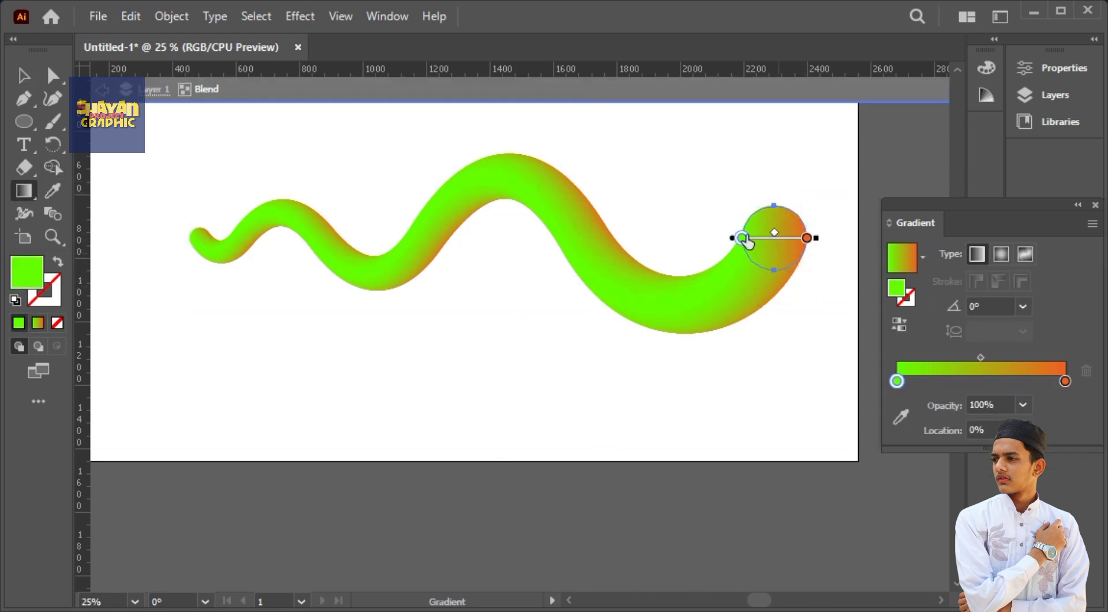
Try to redraw the gradient diagonally over the whole blend, including in the reverse direction.
{"action": "mouse_move", "coordinate": [795, 272]}
{"action": "left_mouse_down"}
{"action": "mouse_move", "coordinate": [748, 197]}
{"action": "mouse_move", "coordinate": [797, 270]}
{"action": "left_mouse_up"}
{"action": "left_click_drag", "start_coordinate": [722, 180], "coordinate": [806, 268]}
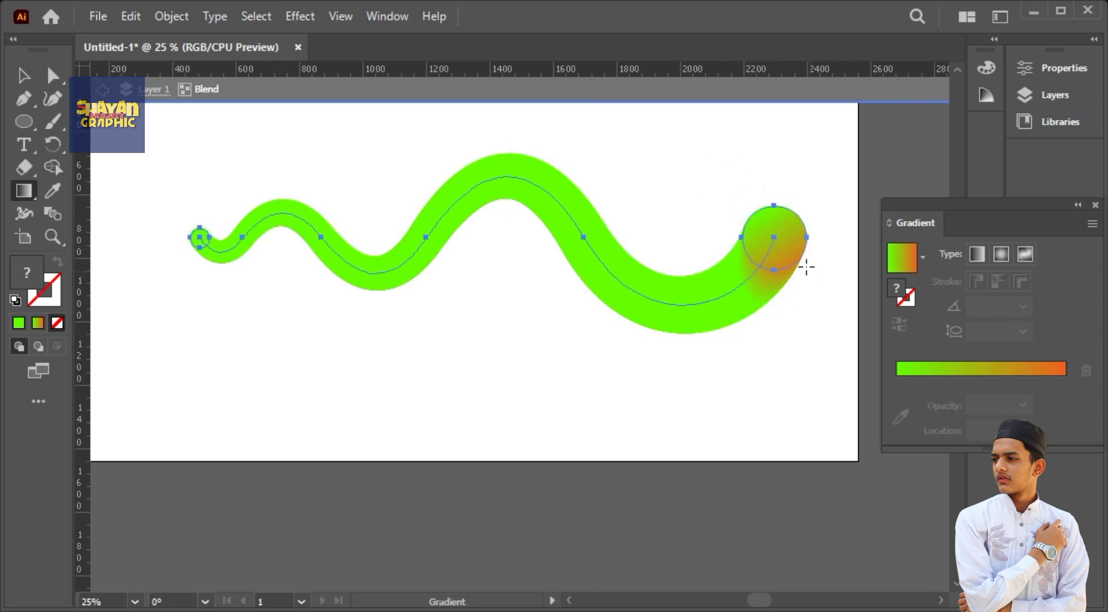
{"action": "key", "text": "ctrl+equal"}
{"action": "key", "text": "ctrl+equal"}
{"action": "key", "text": "ctrl+equal"}
{"action": "scroll", "coordinate": [792, 268], "scroll_direction": "right", "scroll_amount": 10}
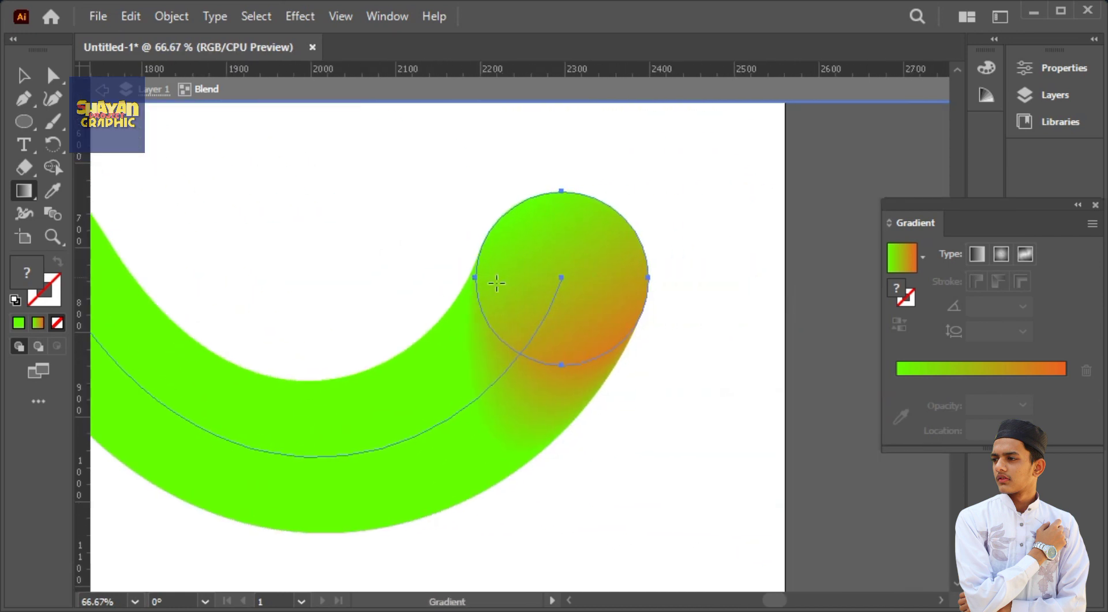
{"action": "left_click_drag", "start_coordinate": [649, 341], "coordinate": [566, 258]}
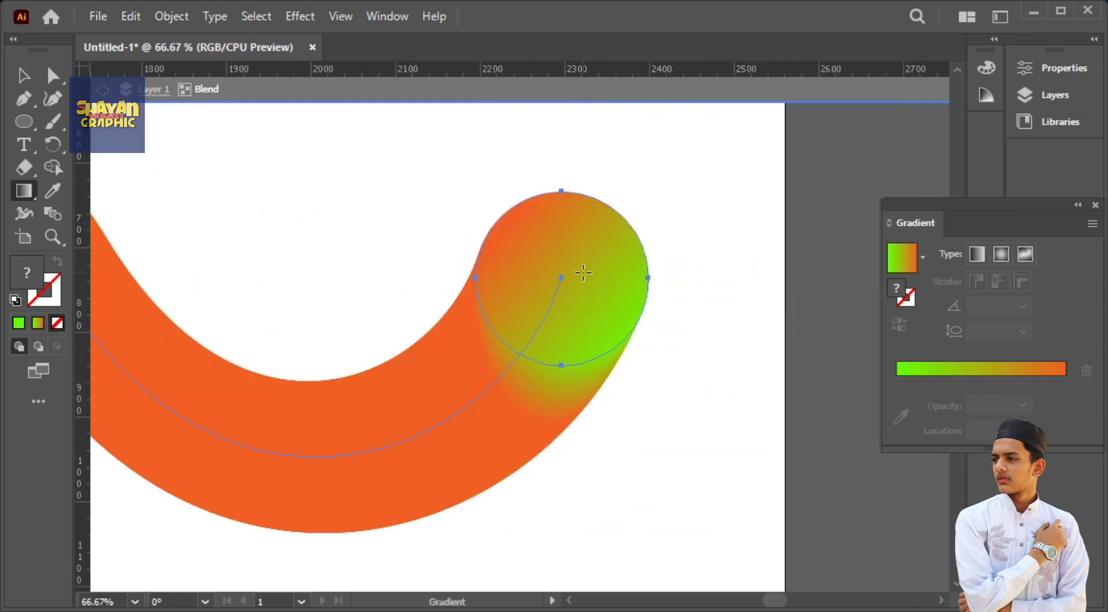
Undo the diagonal gradient changes made across the whole blend.
{"action": "key", "text": "ctrl+z"}
{"action": "key", "text": "ctrl+z"}
{"action": "key", "text": "ctrl+z"}
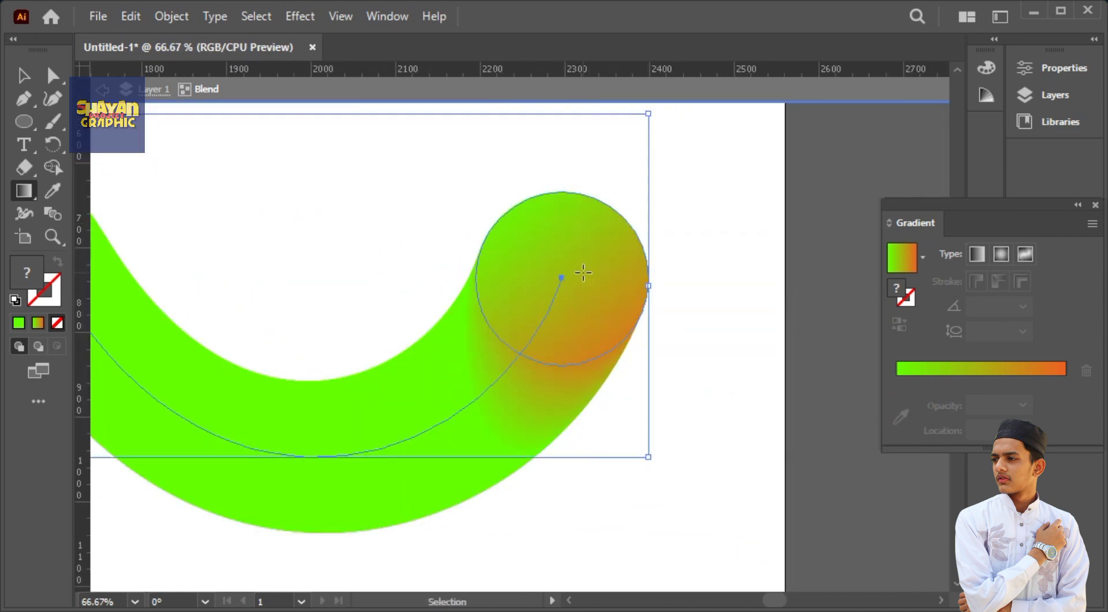
{"action": "key", "text": "ctrl+z"}
{"action": "key", "text": "ctrl+z"}
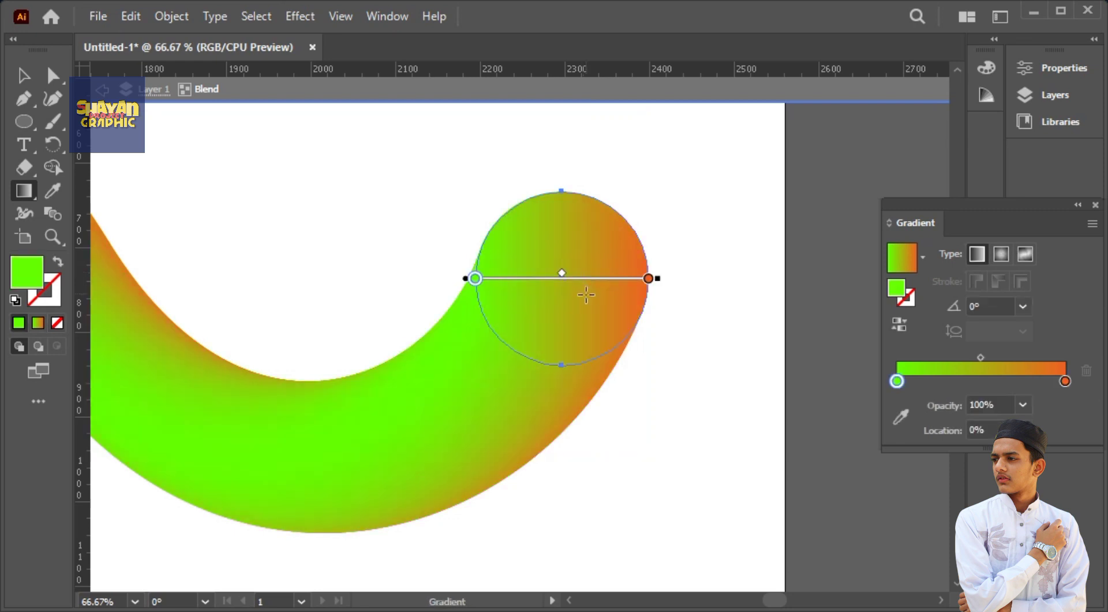
Angle the large end circle's gradient diagonally to about -42.5°, running from green at its upper left to orange at its lower right.
{"action": "left_click", "coordinate": [650, 278]}
{"action": "mouse_move", "coordinate": [649, 278]}
{"action": "left_mouse_down"}
{"action": "mouse_move", "coordinate": [594, 279]}
{"action": "mouse_move", "coordinate": [674, 297]}
{"action": "left_mouse_up"}
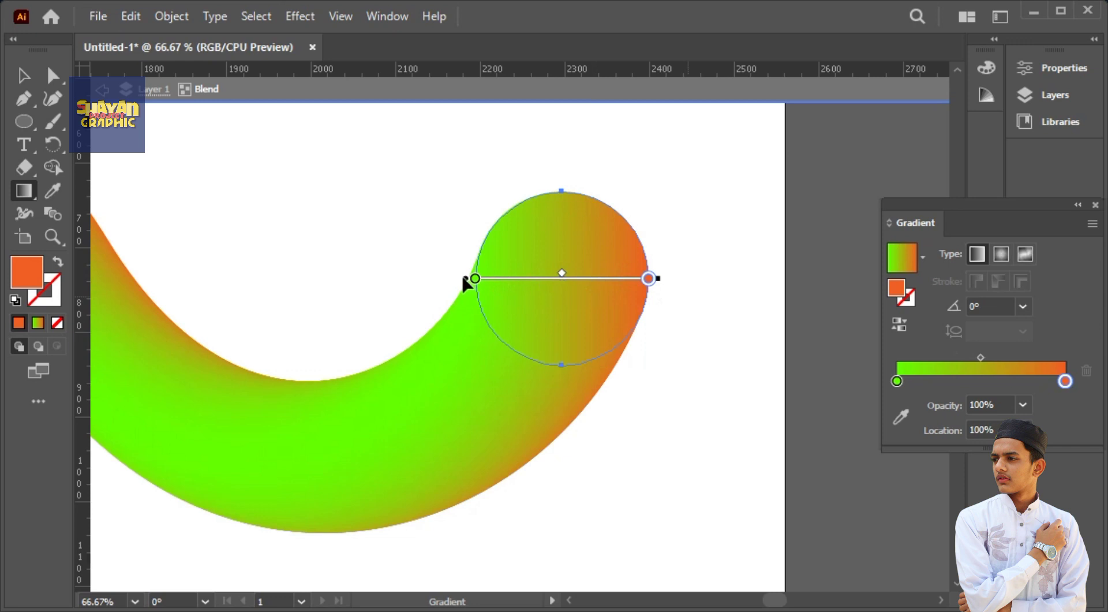
{"action": "mouse_move", "coordinate": [463, 277]}
{"action": "left_mouse_down"}
{"action": "mouse_move", "coordinate": [470, 250]}
{"action": "mouse_move", "coordinate": [467, 278]}
{"action": "left_mouse_up"}
{"action": "left_click_drag", "start_coordinate": [492, 215], "coordinate": [631, 341]}
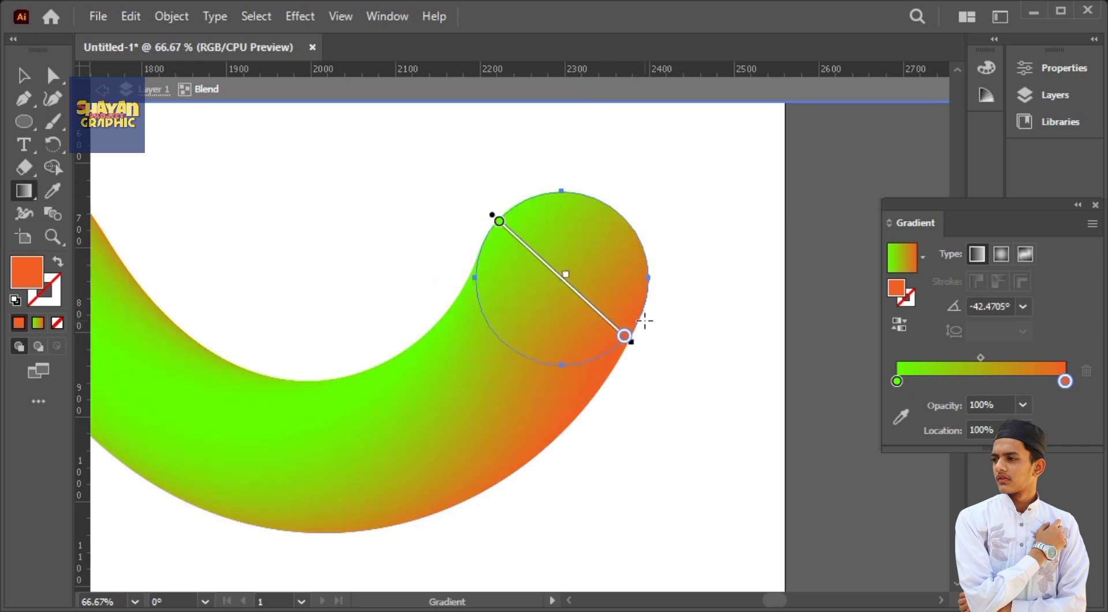
Exit the blend's isolation mode and deselect the wave.
{"action": "key", "text": "ctrl+minus"}
{"action": "key", "text": "ctrl+0"}
{"action": "left_click_drag", "start_coordinate": [645, 348], "coordinate": [492, 263]}
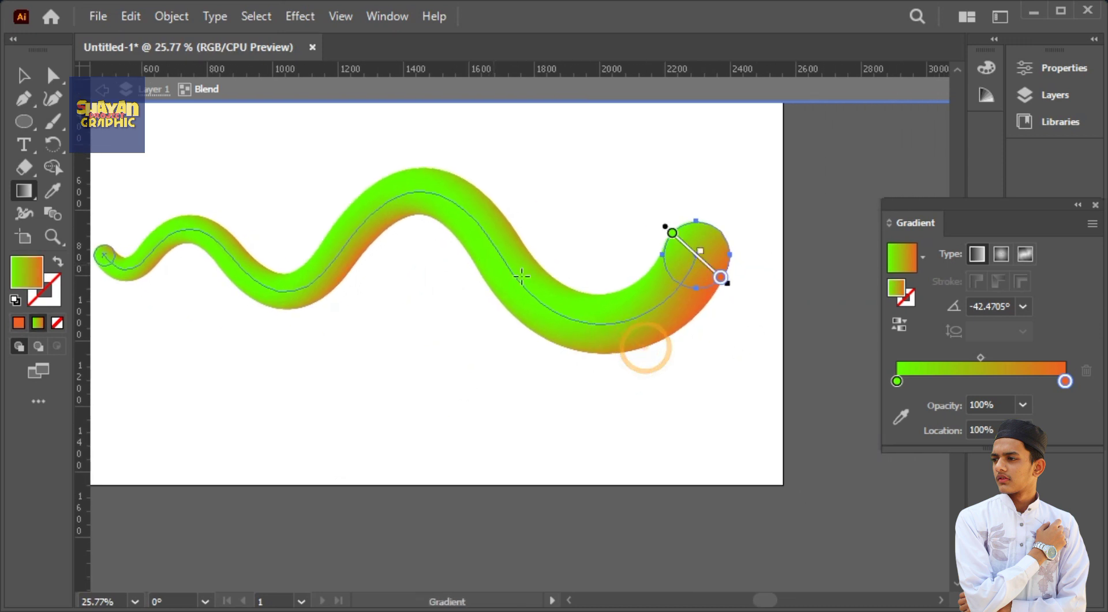
{"action": "key", "text": "v"}
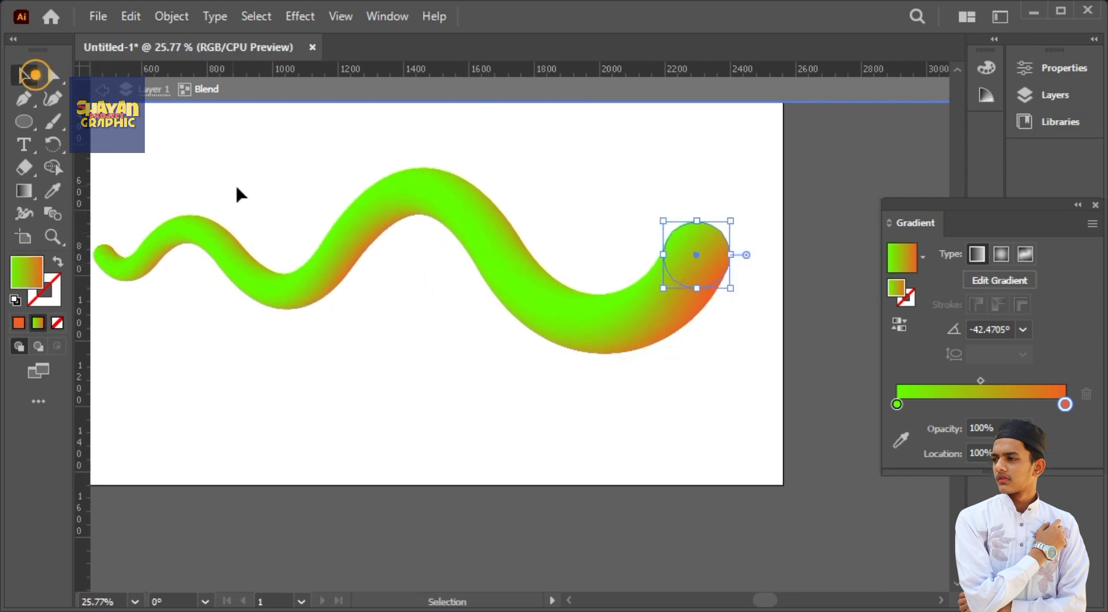
{"action": "left_click", "coordinate": [237, 183]}
{"action": "left_click_drag", "start_coordinate": [280, 200], "coordinate": [318, 226]}
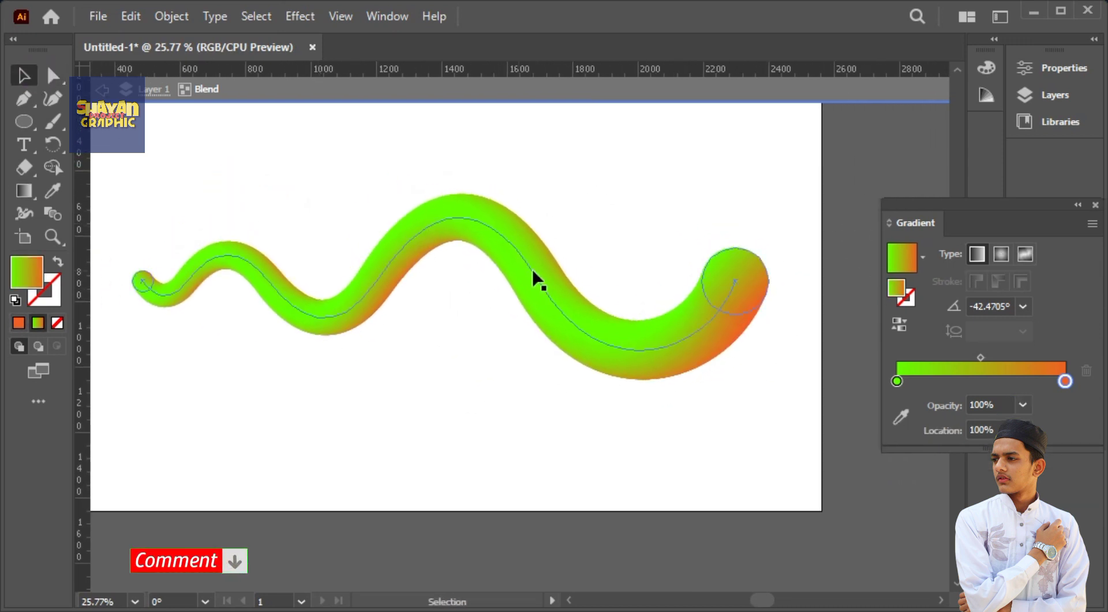
{"action": "left_click", "coordinate": [739, 300]}
{"action": "double_click", "coordinate": [579, 210]}
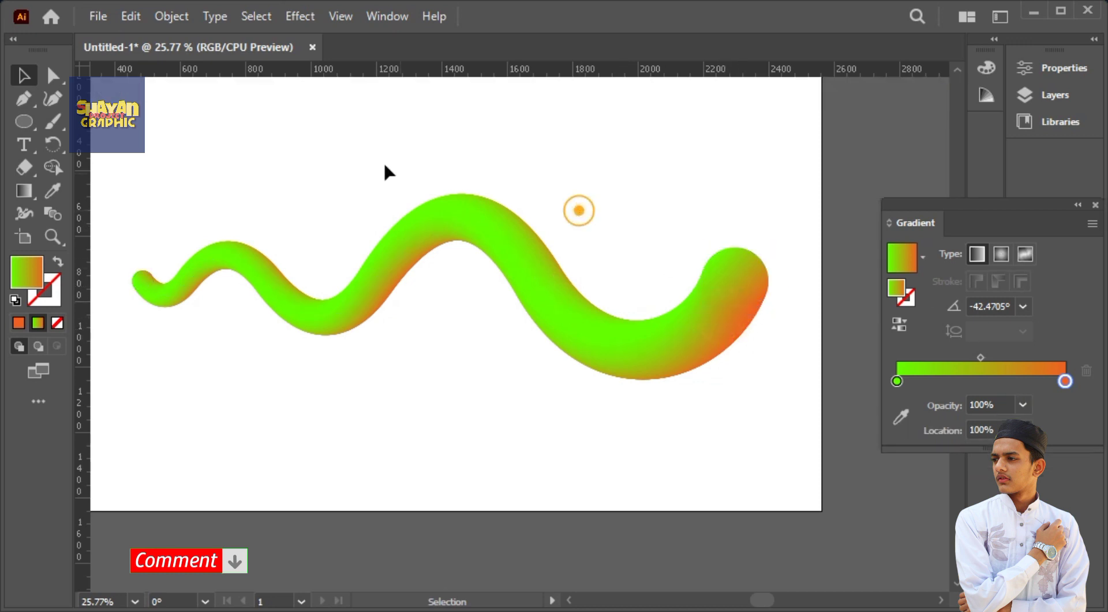
Scale the wave blend down proportionally and place it near the middle of the artboard.
{"action": "left_click_drag", "start_coordinate": [380, 167], "coordinate": [581, 311]}
{"action": "left_click_drag", "start_coordinate": [768, 218], "coordinate": [671, 237]}
{"action": "left_click_drag", "start_coordinate": [648, 281], "coordinate": [623, 274]}
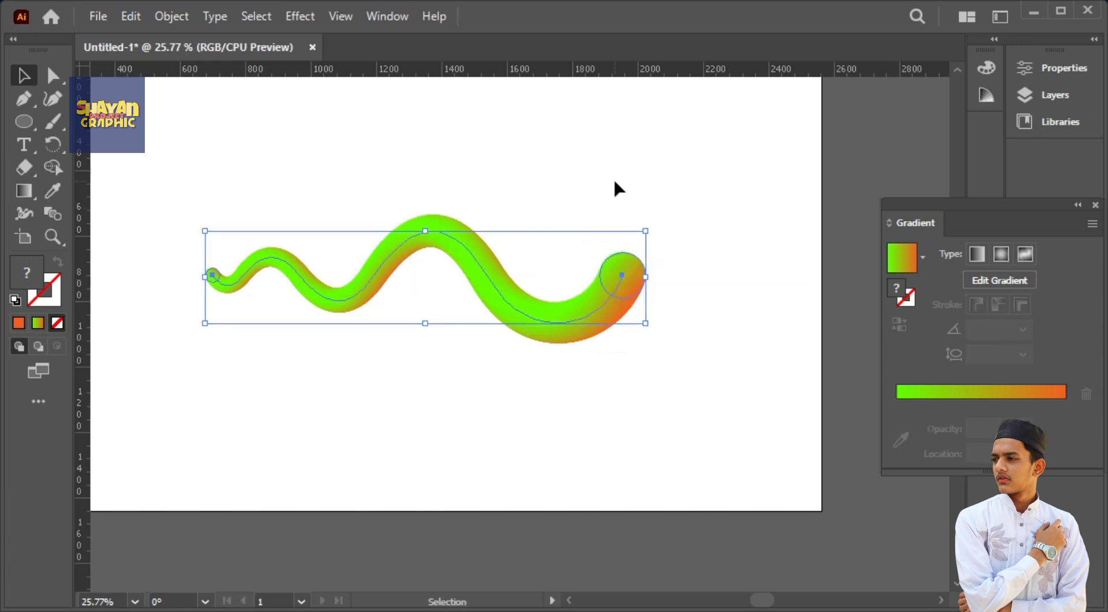
Draw a circle about 288 px in diameter with the black-to-white radial gradient fill, centred on the lower edge of the wave's largest dip.
{"action": "left_click", "coordinate": [542, 200]}
{"action": "left_click_drag", "start_coordinate": [542, 200], "coordinate": [608, 223]}
{"action": "key", "text": "ctrl+="}
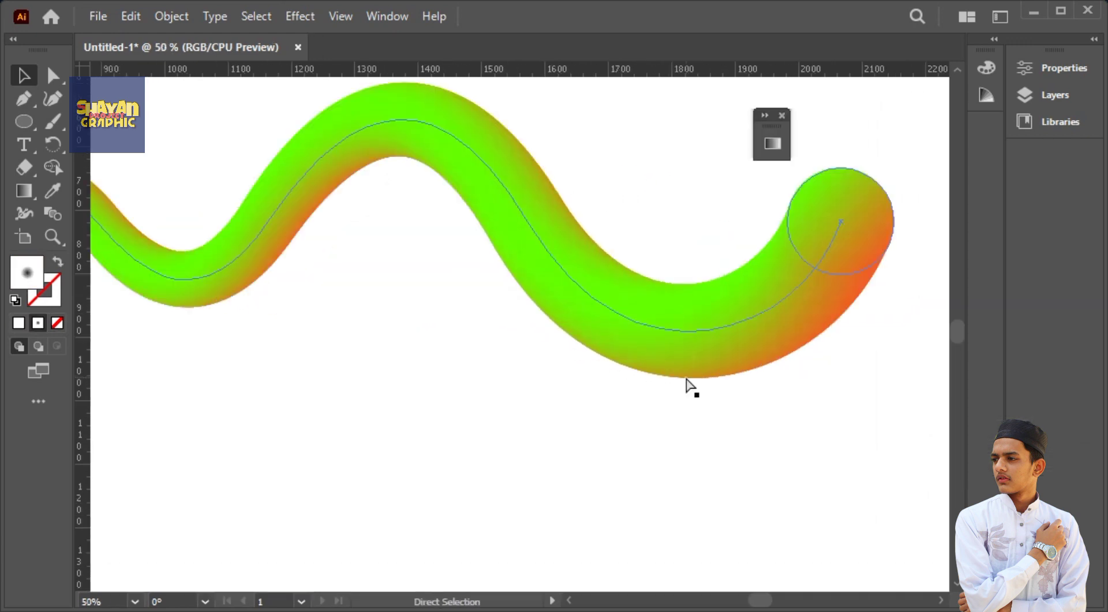
{"action": "key", "text": "ctrl+="}
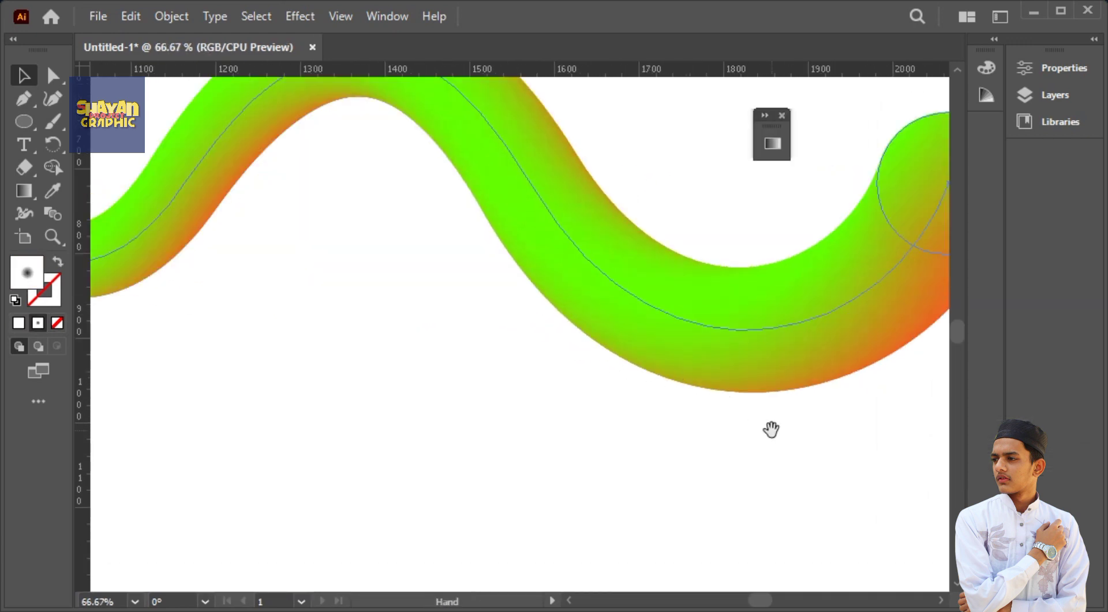
{"action": "left_click_drag", "start_coordinate": [771, 430], "coordinate": [486, 411]}
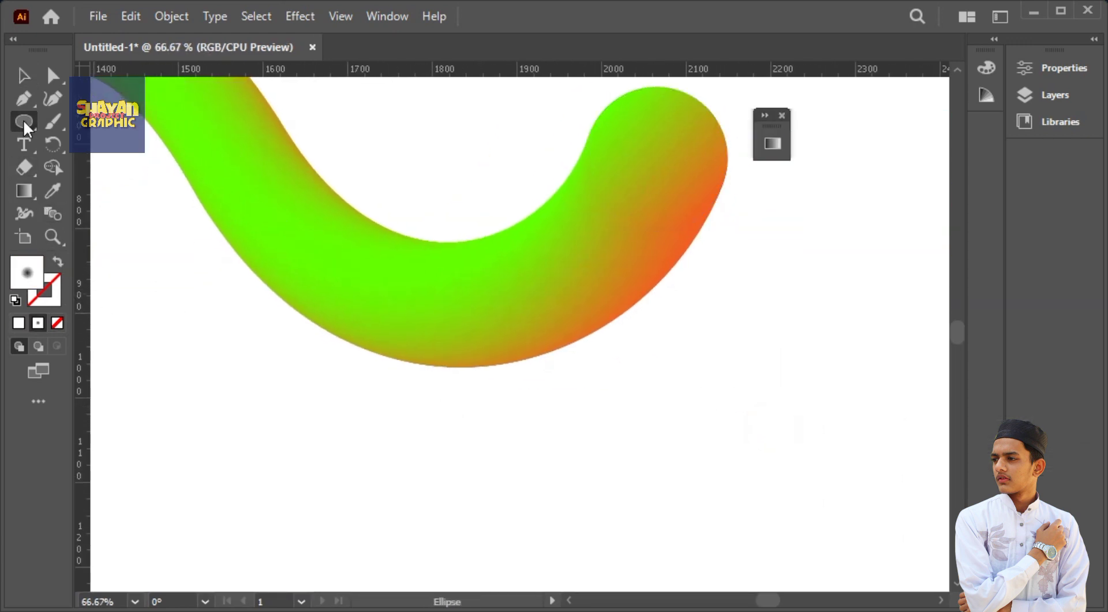
{"action": "mouse_move", "coordinate": [258, 374]}
{"action": "left_mouse_down"}
{"action": "mouse_move", "coordinate": [502, 494]}
{"action": "mouse_move", "coordinate": [524, 435]}
{"action": "mouse_move", "coordinate": [586, 356]}
{"action": "mouse_move", "coordinate": [577, 364]}
{"action": "left_mouse_up"}
{"action": "left_click", "coordinate": [14, 80]}
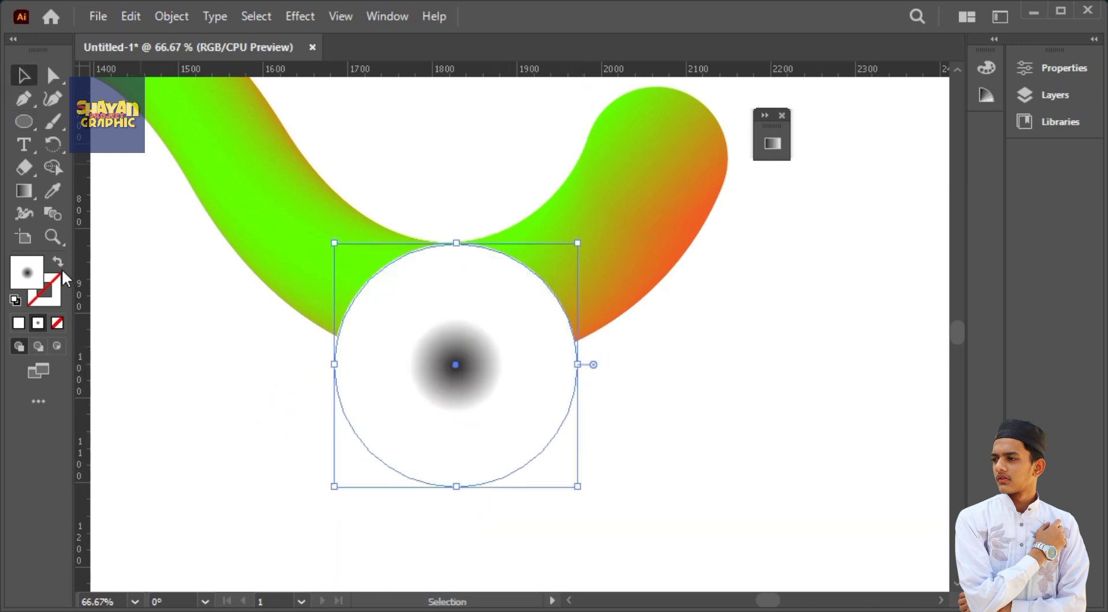
Set the radial gradient circle's blending mode to Multiply.
{"action": "left_click", "coordinate": [1056, 67]}
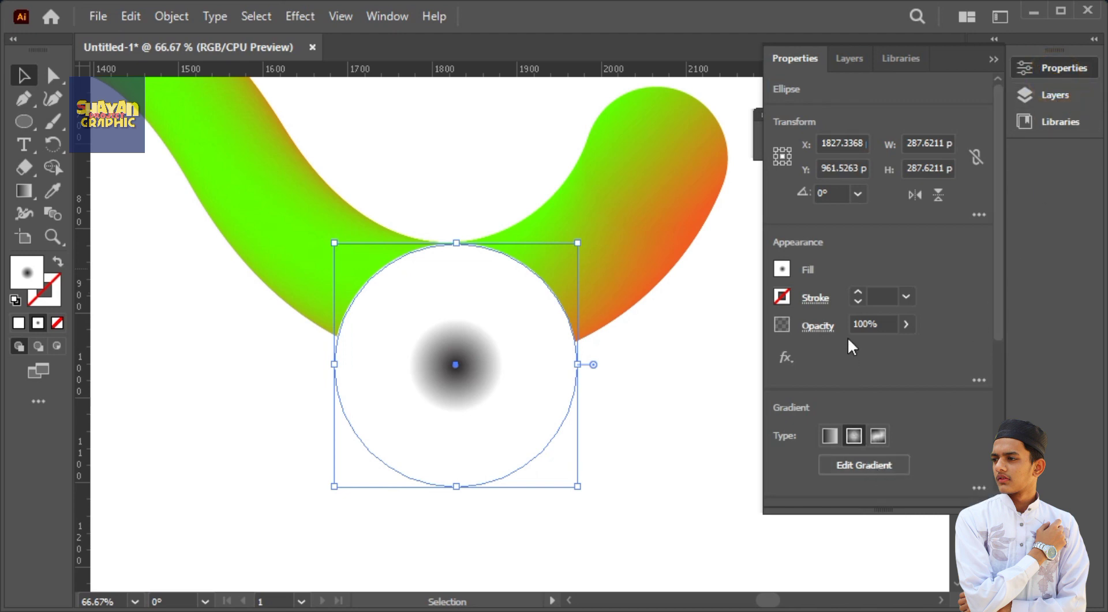
{"action": "left_click", "coordinate": [818, 327]}
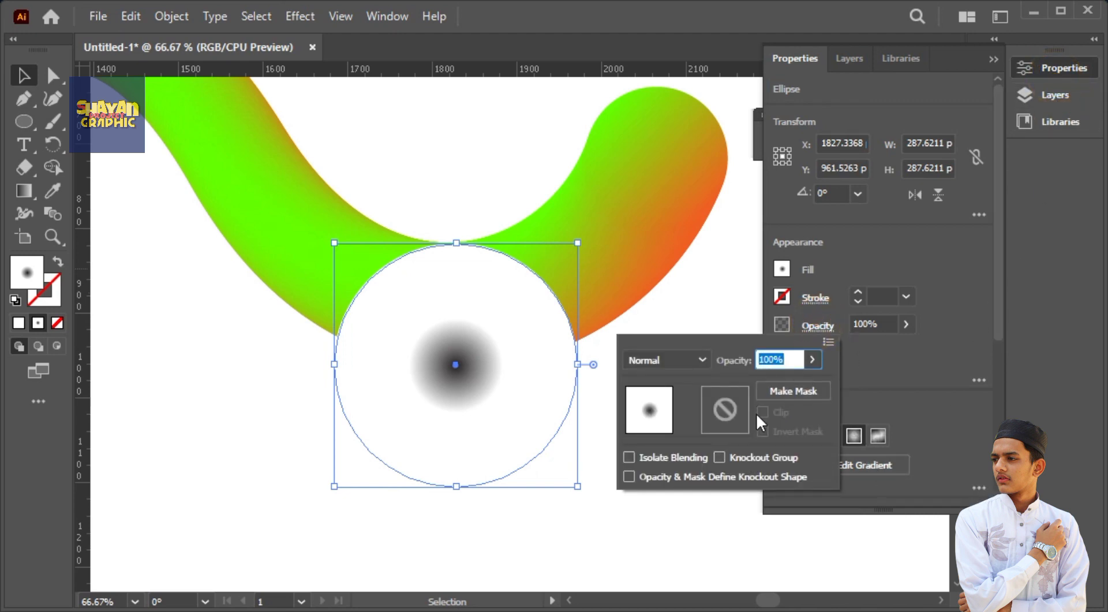
{"action": "left_click", "coordinate": [690, 359]}
{"action": "left_click", "coordinate": [677, 427]}
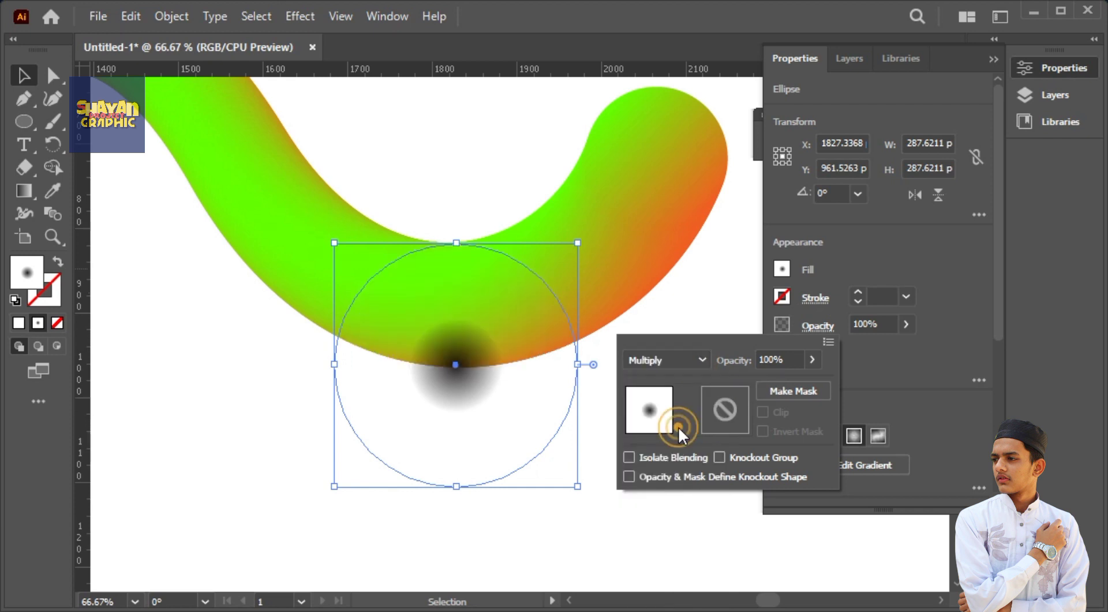
{"action": "left_click", "coordinate": [744, 316]}
Flatten and widen the shadow circle into an ellipse about 475 × 111 px just beneath the wave's largest dip.
{"action": "left_click_drag", "start_coordinate": [457, 364], "coordinate": [456, 372]}
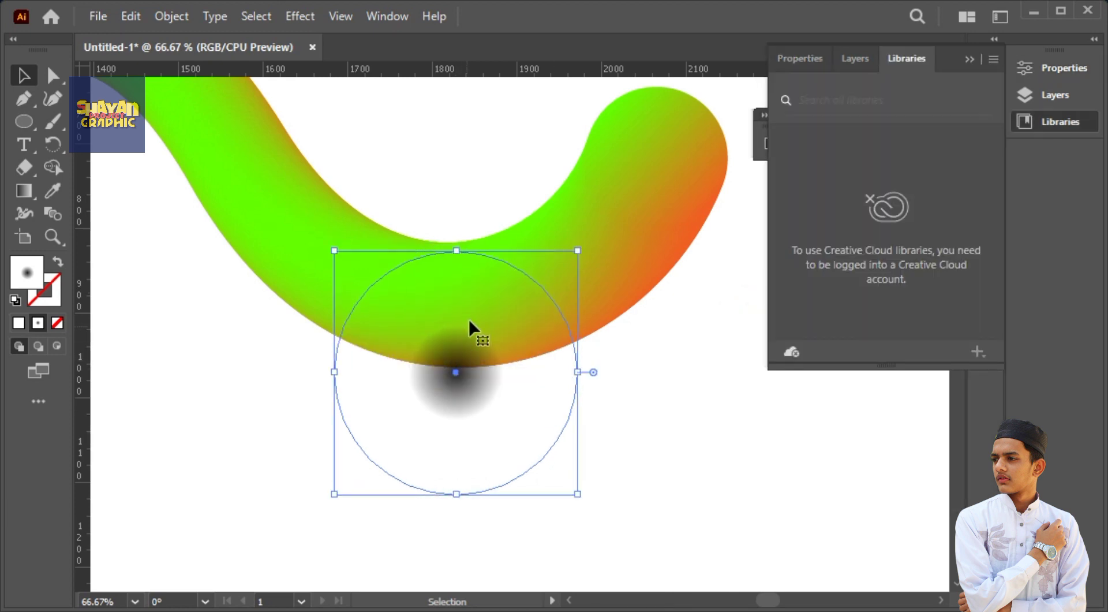
{"action": "left_click_drag", "start_coordinate": [456, 251], "coordinate": [450, 349]}
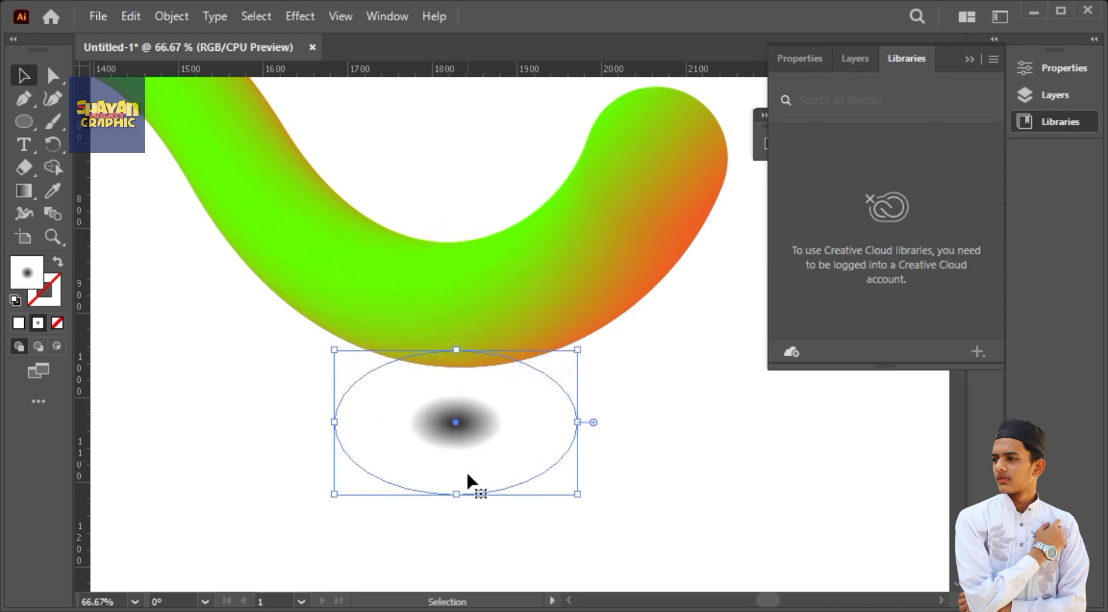
{"action": "left_click_drag", "start_coordinate": [459, 494], "coordinate": [457, 406]}
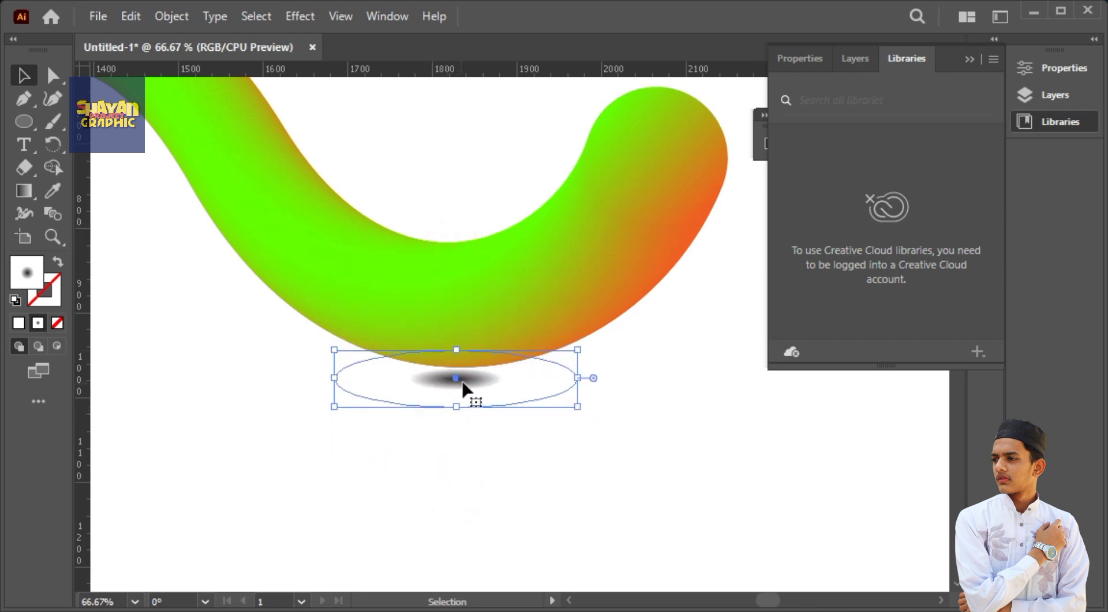
{"action": "left_click_drag", "start_coordinate": [579, 407], "coordinate": [658, 438]}
{"action": "left_click_drag", "start_coordinate": [513, 385], "coordinate": [508, 385]}
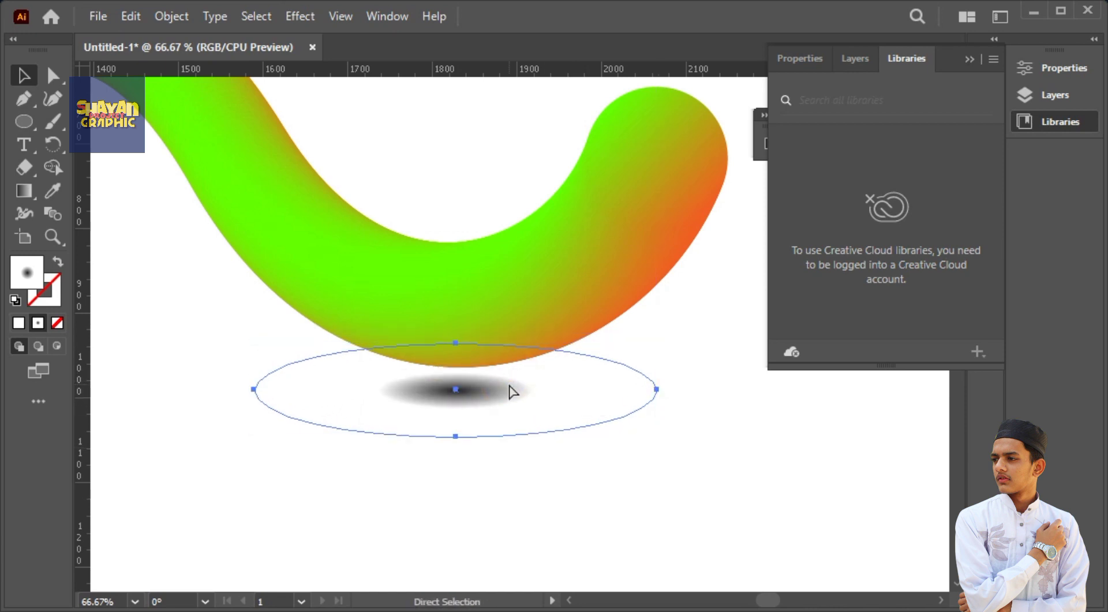
Bring the wave blend to the front of the shadow ellipse and deselect it.
{"action": "key", "text": "ctrl+minus"}
{"action": "left_click_drag", "start_coordinate": [566, 317], "coordinate": [623, 346]}
{"action": "left_click", "coordinate": [642, 292]}
{"action": "right_click", "coordinate": [641, 292]}
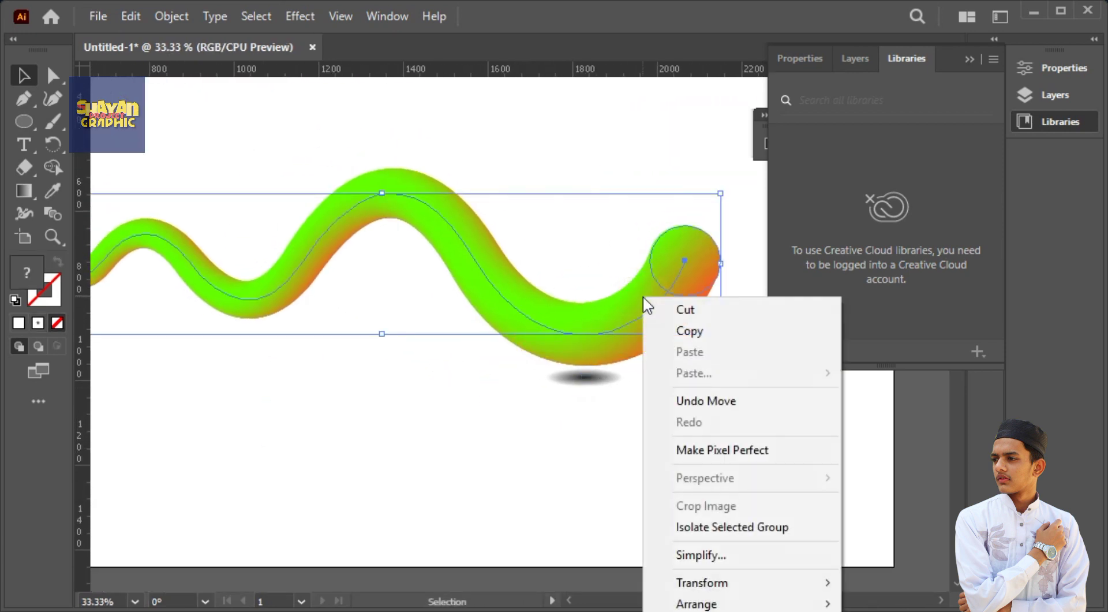
{"action": "mouse_move", "coordinate": [708, 604]}
{"action": "left_click", "coordinate": [877, 599]}
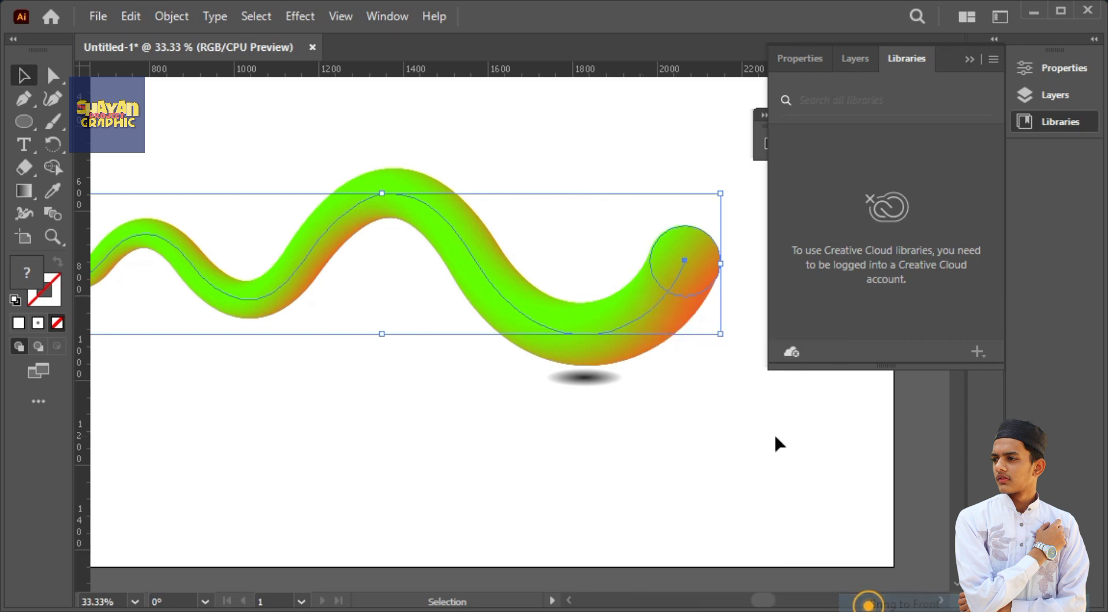
{"action": "left_click", "coordinate": [774, 437]}
Lower the shadow ellipse's opacity to 85%.
{"action": "key", "text": "ctrl+minus"}
{"action": "left_click", "coordinate": [556, 357]}
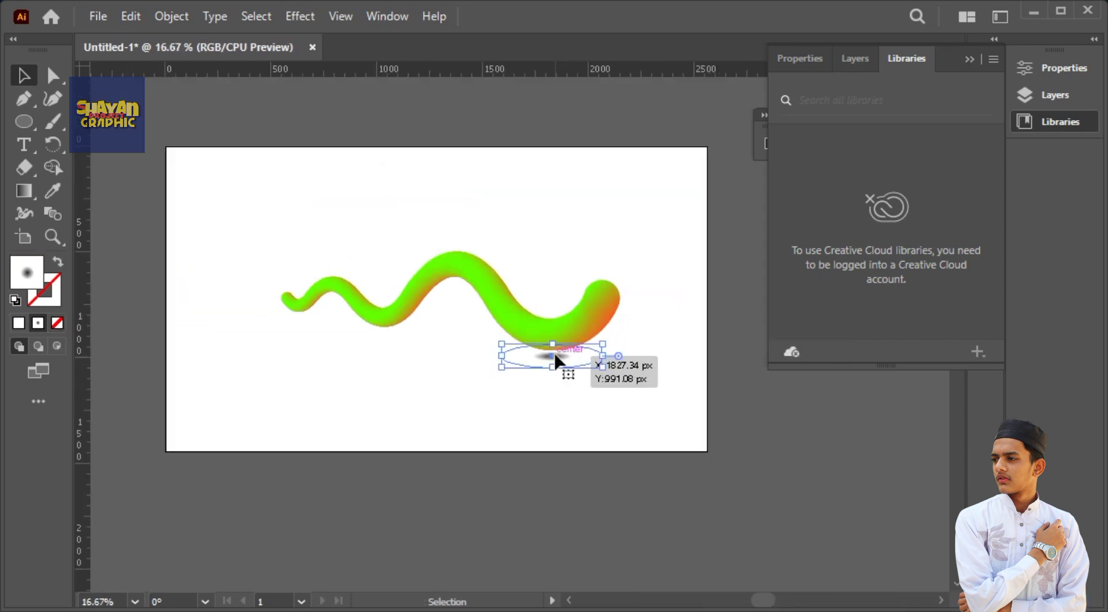
{"action": "left_click", "coordinate": [1054, 87]}
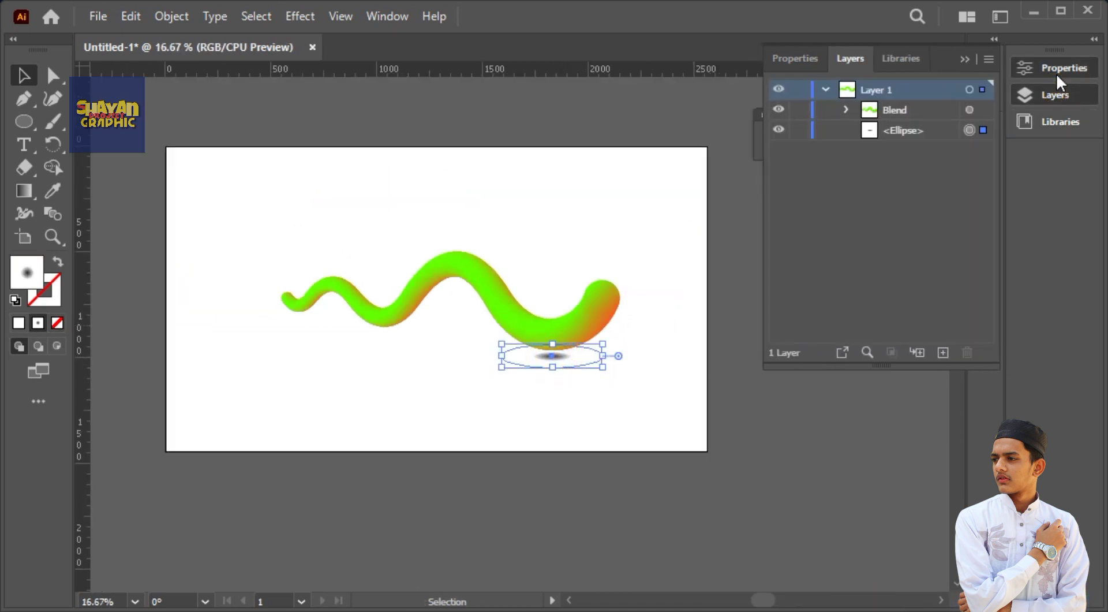
{"action": "left_click", "coordinate": [1056, 72]}
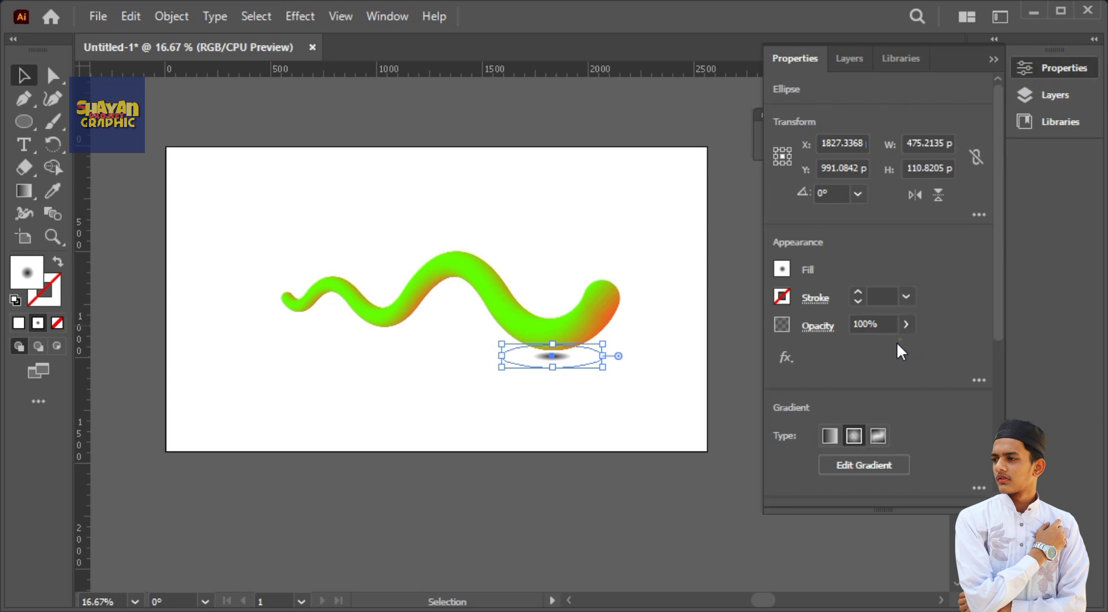
{"action": "left_click", "coordinate": [881, 340]}
{"action": "left_click", "coordinate": [890, 323]}
{"action": "scroll", "coordinate": [891, 320], "scroll_direction": "down", "scroll_amount": 1}
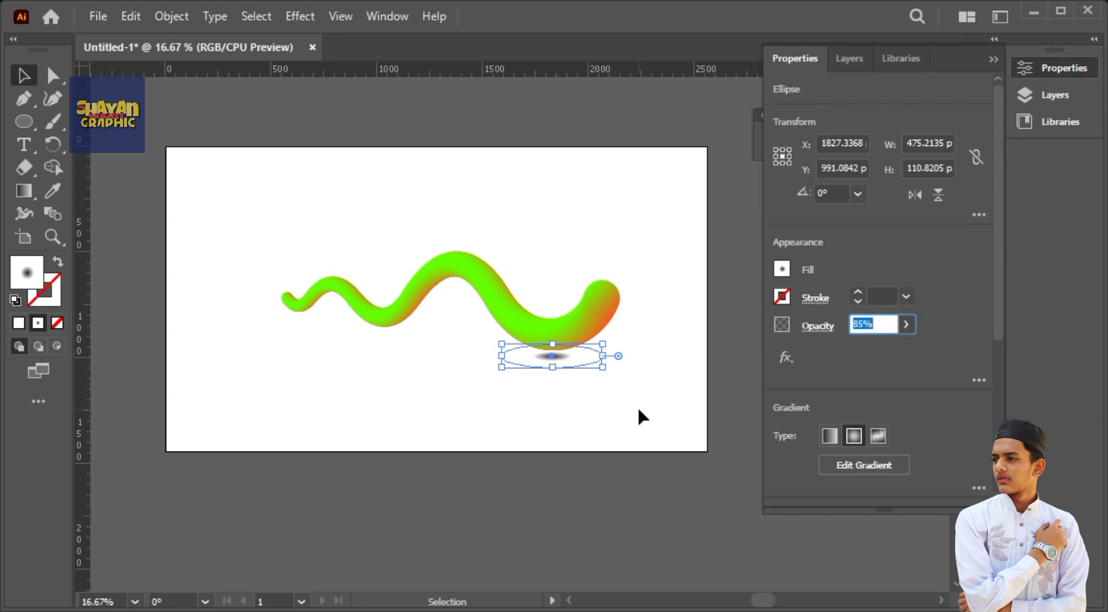
Lower the shadow ellipse's opacity to 67% and deselect it.
{"action": "key", "text": "Down"}
{"action": "key", "text": "Down"}
{"action": "key", "text": "Down"}
{"action": "key", "text": "Down"}
{"action": "left_click", "coordinate": [638, 405]}
Enlarge the shadow ellipse from its centre to about 786 × 183 px and shift it slightly lower beneath the wave's largest dip.
{"action": "left_click", "coordinate": [552, 356]}
{"action": "left_click_drag", "start_coordinate": [603, 367], "coordinate": [621, 380]}
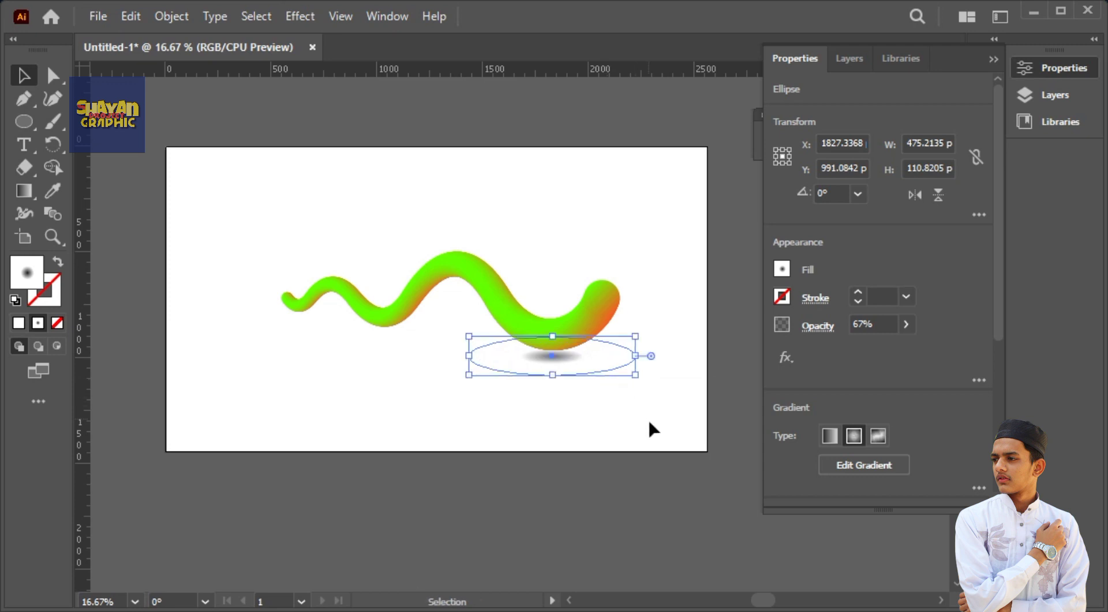
{"action": "left_click", "coordinate": [649, 416]}
{"action": "left_click_drag", "start_coordinate": [565, 358], "coordinate": [565, 362]}
{"action": "left_click_drag", "start_coordinate": [563, 404], "coordinate": [601, 445]}
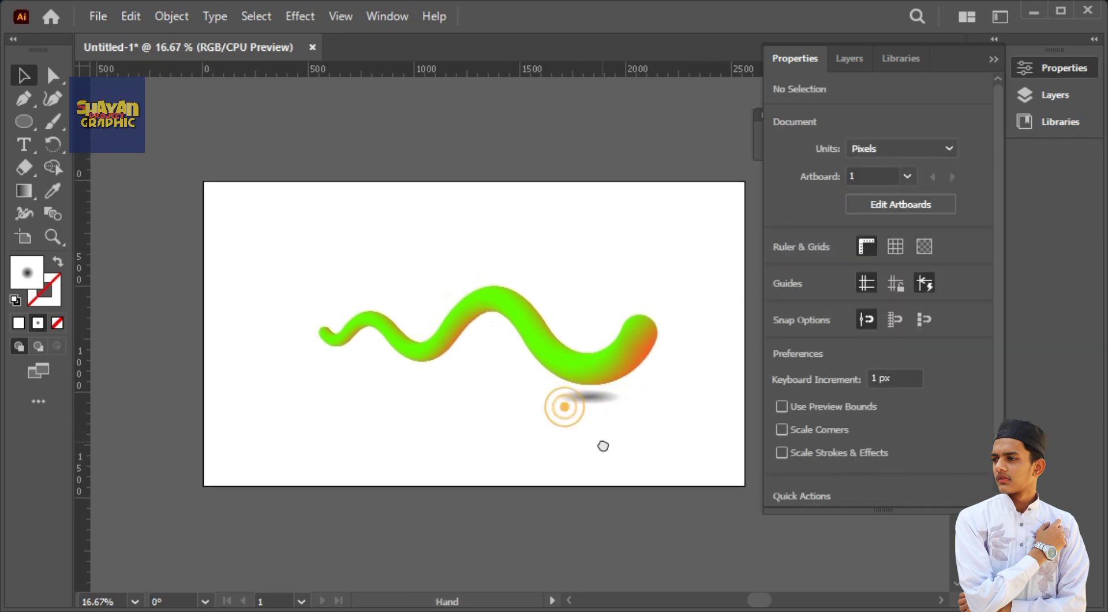
{"action": "left_click", "coordinate": [594, 402]}
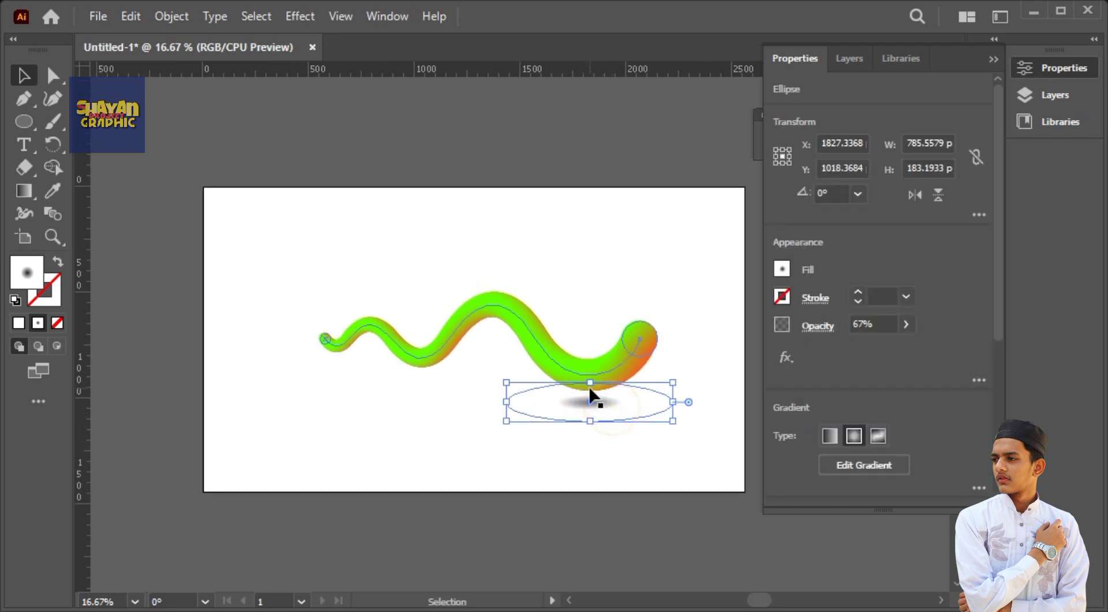
Nudge the shadow ellipse up about 8 px toward the wave and enlarge it from its centre to about 1077 × 251 px.
{"action": "key", "text": "Up"}
{"action": "key", "text": "Up"}
{"action": "key", "text": "Up"}
{"action": "key", "text": "Up"}
{"action": "key", "text": "Up"}
{"action": "key", "text": "Up"}
{"action": "key", "text": "Up"}
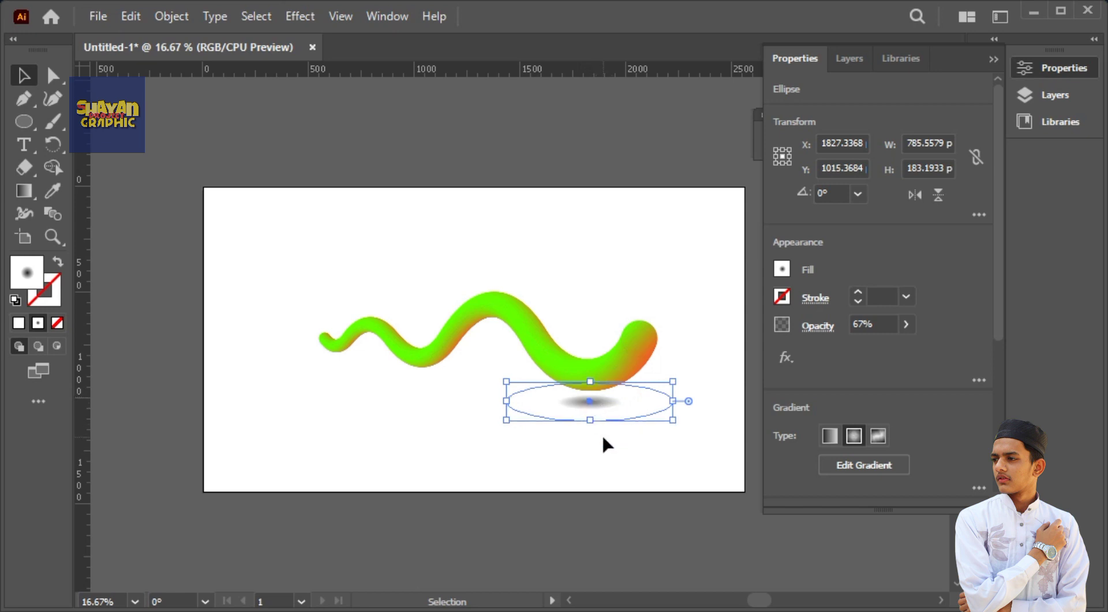
{"action": "left_click_drag", "start_coordinate": [674, 426], "coordinate": [704, 428]}
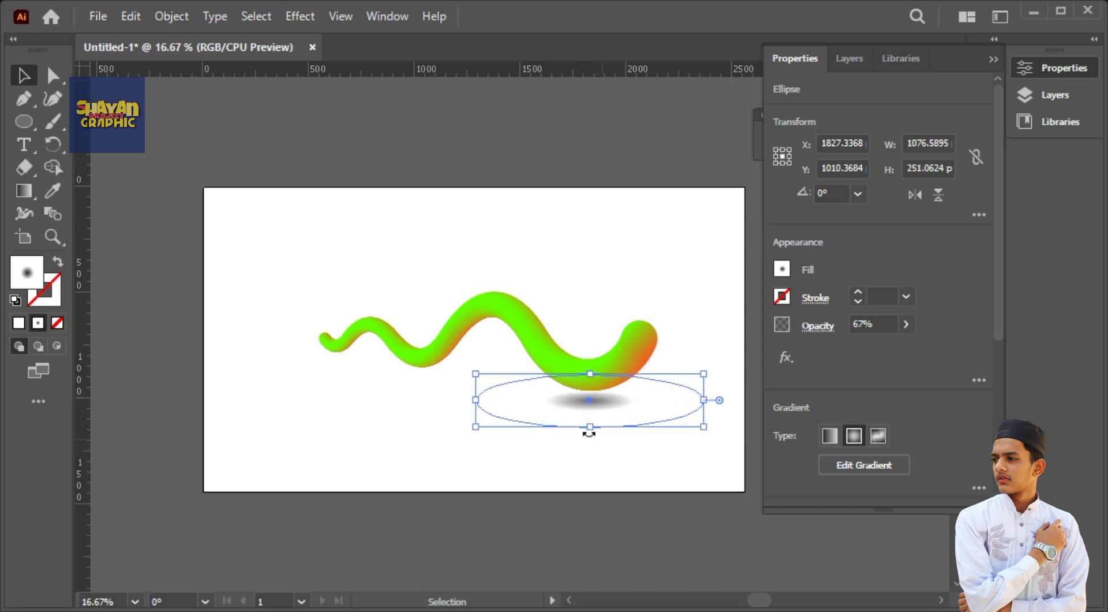
Flatten the shadow ellipse to a height of about 150 px just below the largest dip and deselect it.
{"action": "left_click_drag", "start_coordinate": [593, 429], "coordinate": [594, 416]}
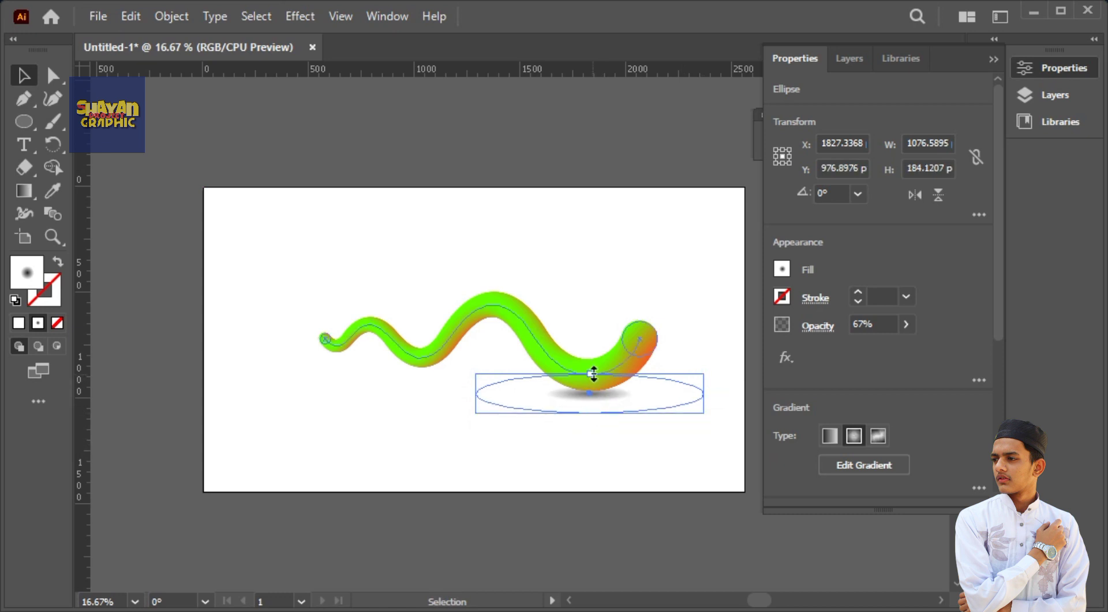
{"action": "left_click_drag", "start_coordinate": [594, 374], "coordinate": [597, 385]}
{"action": "left_click", "coordinate": [611, 483]}
{"action": "left_click_drag", "start_coordinate": [599, 442], "coordinate": [662, 509]}
Copy the shadow ellipse, paste it in front, and place the duplicate beneath the wave's middle dip at about 995 × 139 px.
{"action": "left_click", "coordinate": [668, 458]}
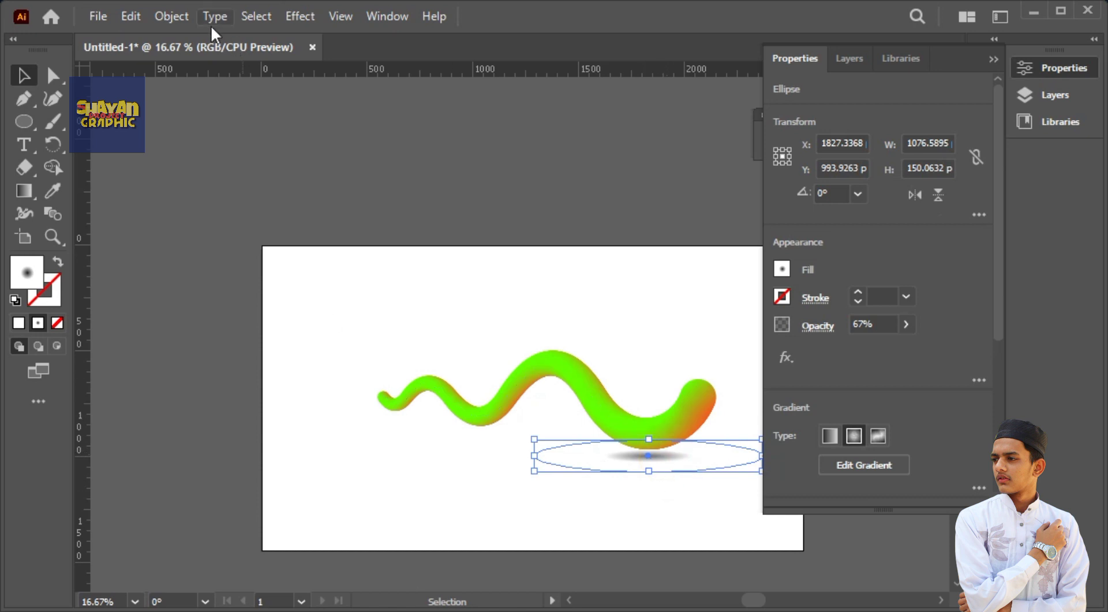
{"action": "left_click", "coordinate": [132, 27]}
{"action": "left_click", "coordinate": [172, 115]}
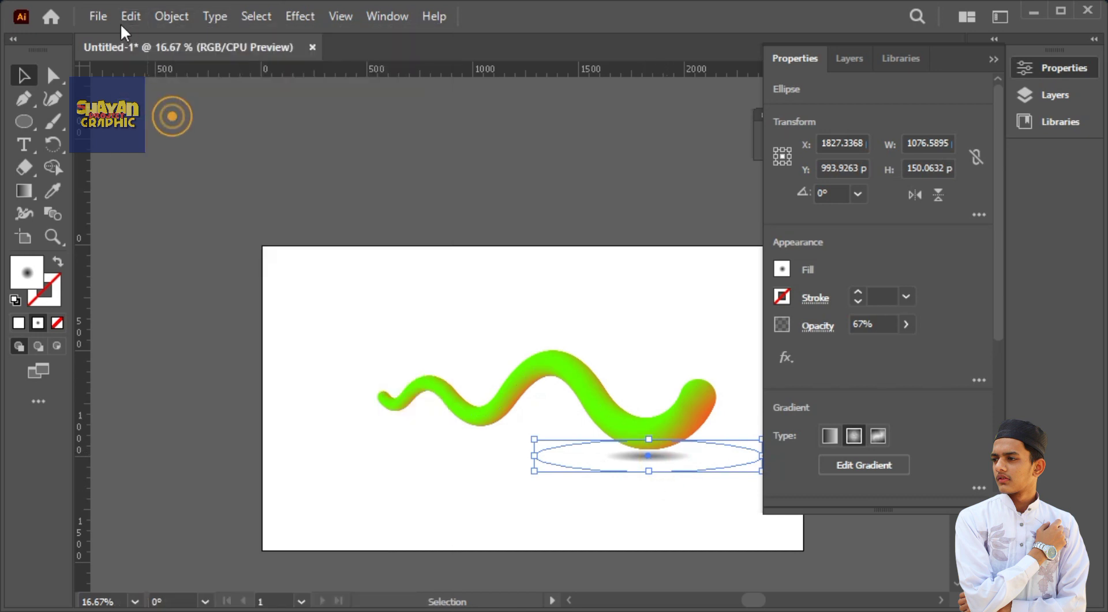
{"action": "left_click", "coordinate": [121, 22]}
{"action": "left_click", "coordinate": [189, 152]}
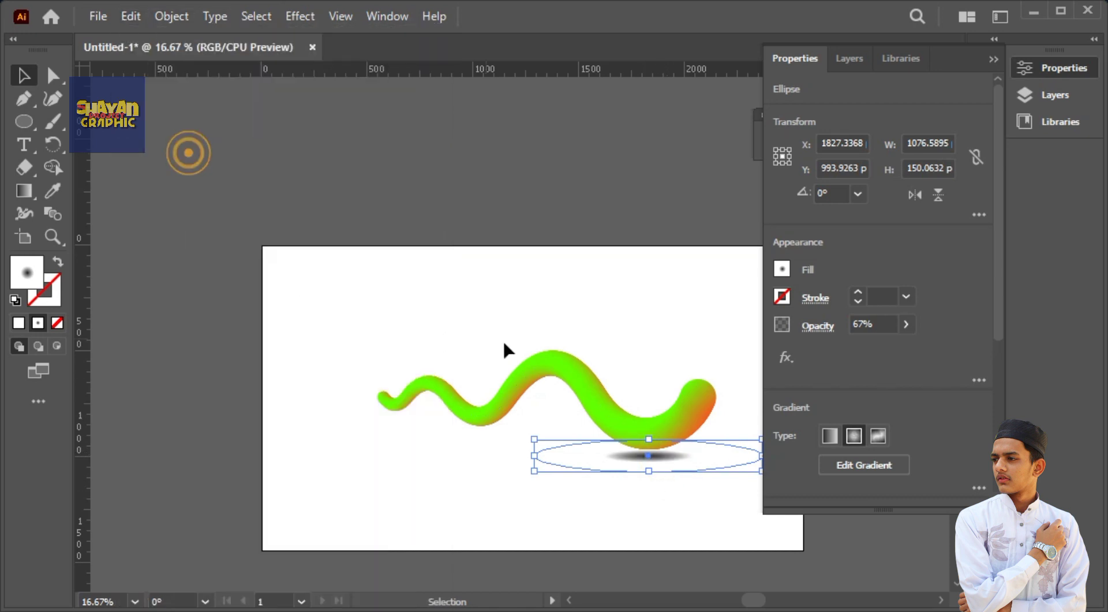
{"action": "left_click_drag", "start_coordinate": [643, 455], "coordinate": [476, 430]}
{"action": "left_click_drag", "start_coordinate": [600, 416], "coordinate": [588, 418]}
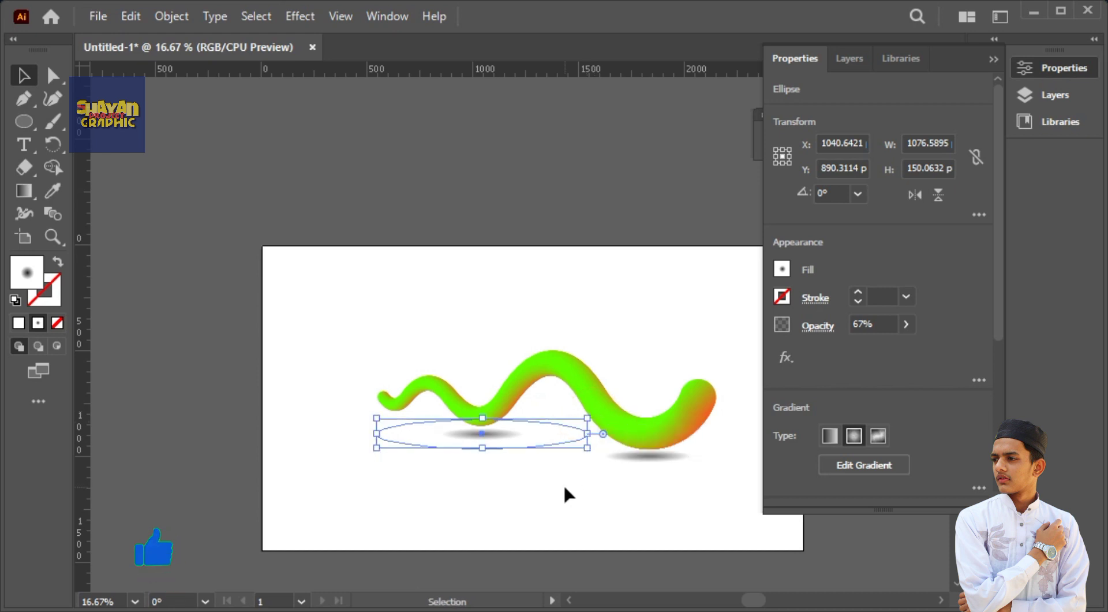
Paste another copy of the shadow in front and move it beneath the wave's smallest dip.
{"action": "left_click", "coordinate": [569, 482]}
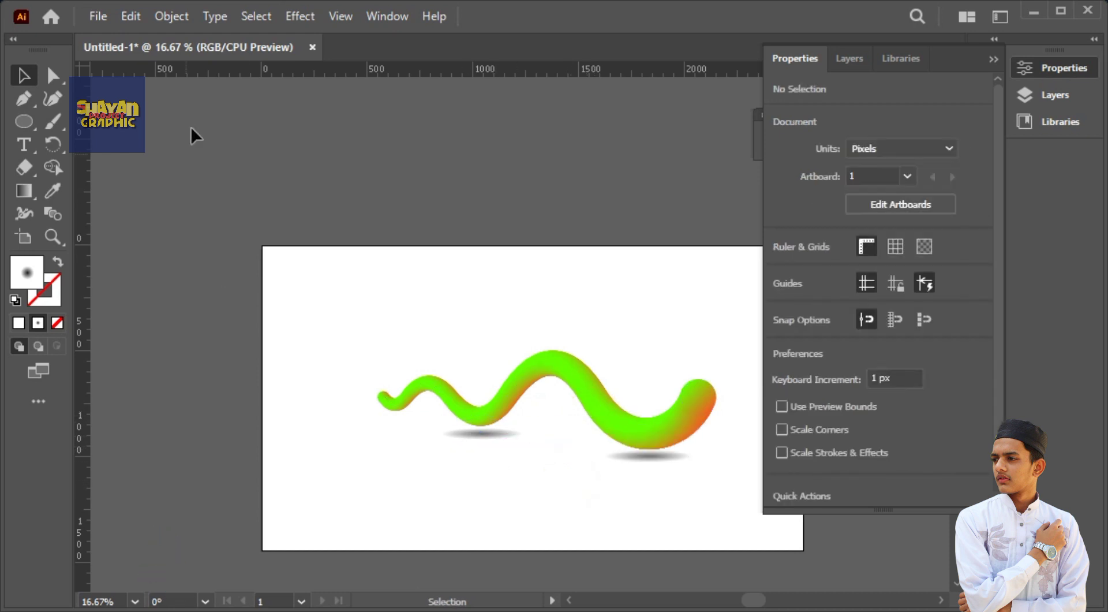
{"action": "left_click", "coordinate": [131, 16]}
{"action": "left_click", "coordinate": [173, 150]}
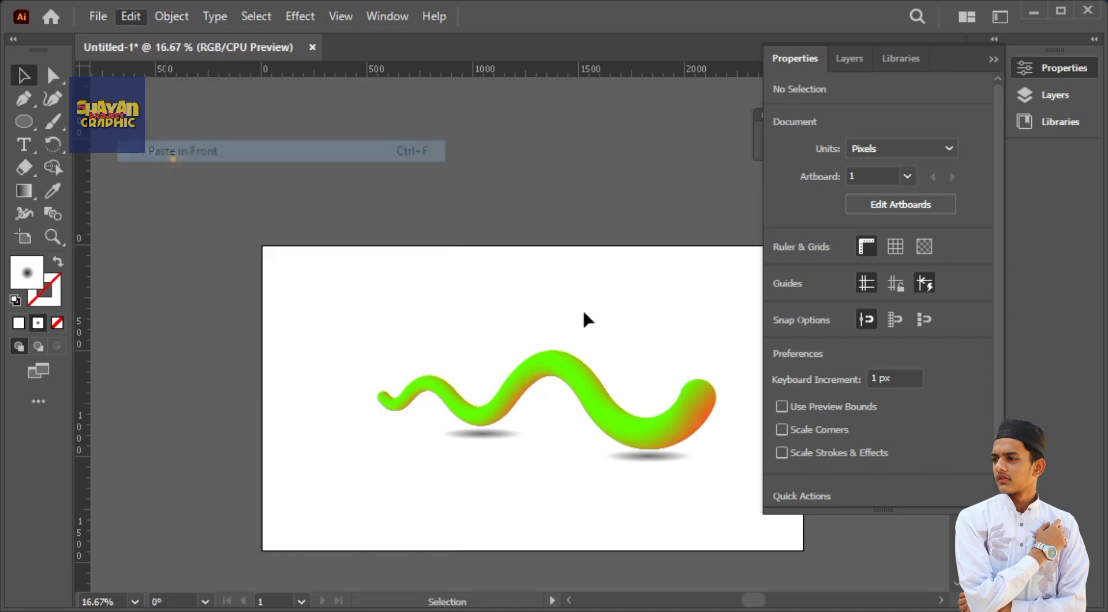
{"action": "mouse_move", "coordinate": [663, 453]}
{"action": "left_mouse_down"}
{"action": "mouse_move", "coordinate": [512, 448]}
{"action": "mouse_move", "coordinate": [411, 409]}
{"action": "left_mouse_up"}
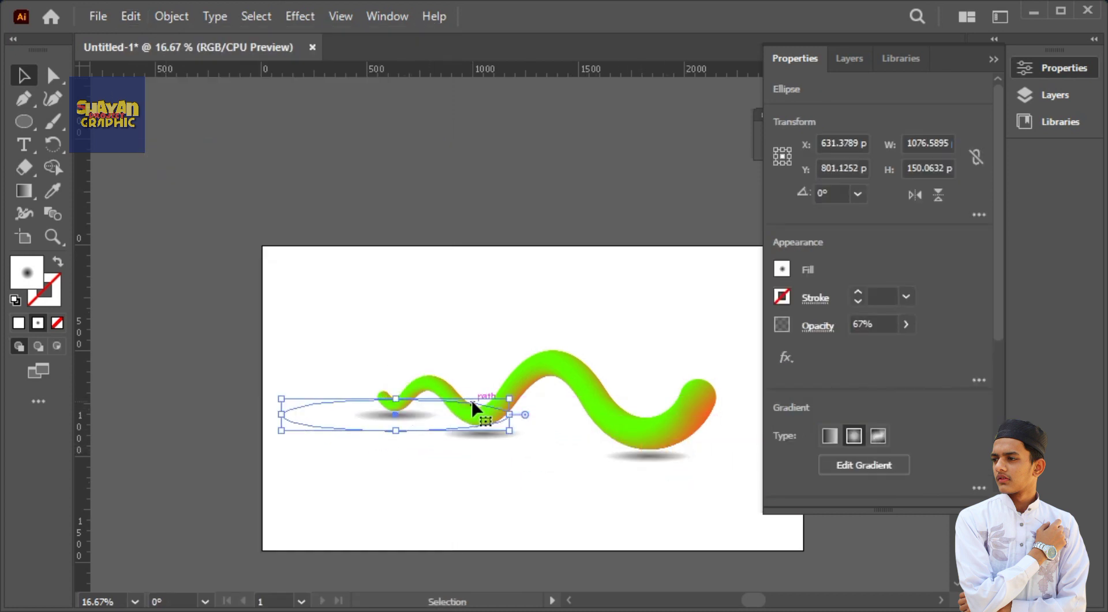
Nudge the shadow under the smallest dip down about 7 px and scale it from its centre to about 933 × 130 px.
{"action": "key", "text": "Down"}
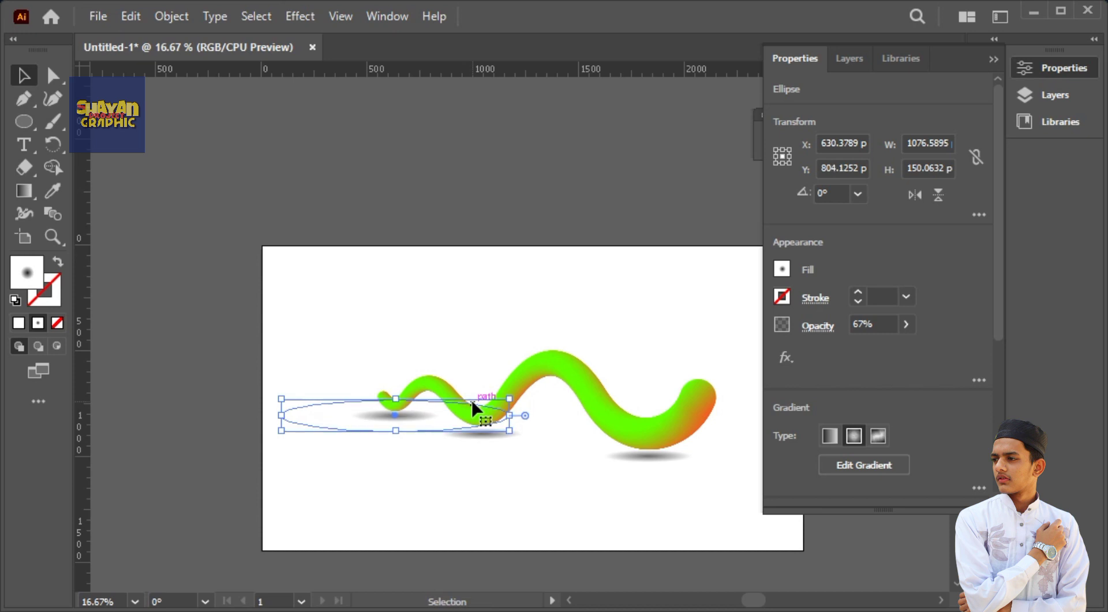
{"action": "key", "text": "Down"}
{"action": "key", "text": "Down"}
{"action": "key", "text": "Down"}
{"action": "key", "text": "Down"}
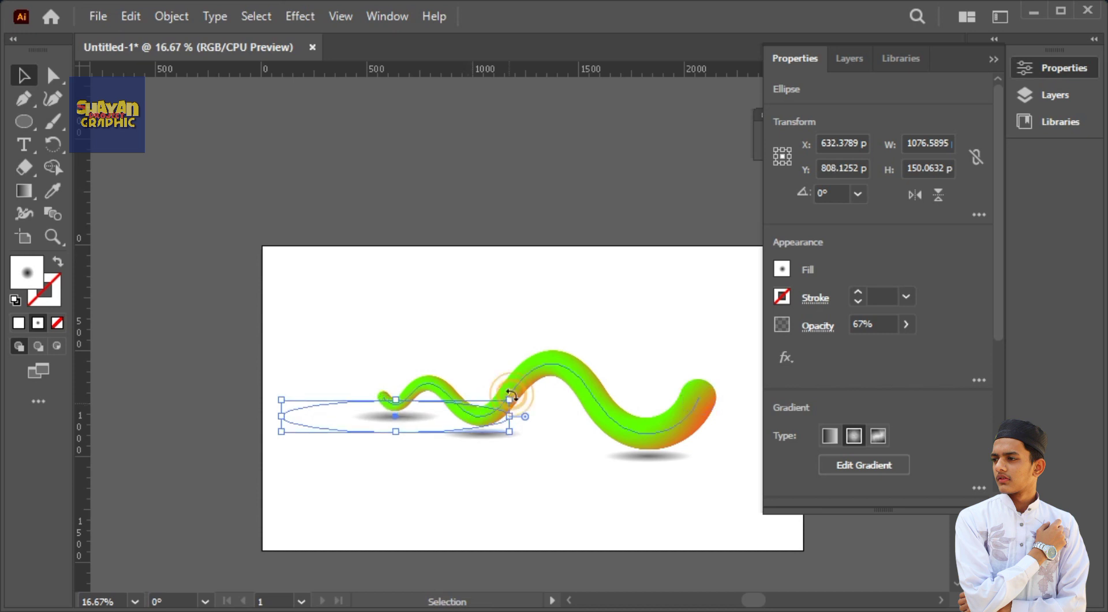
{"action": "left_click_drag", "start_coordinate": [397, 397], "coordinate": [408, 369]}
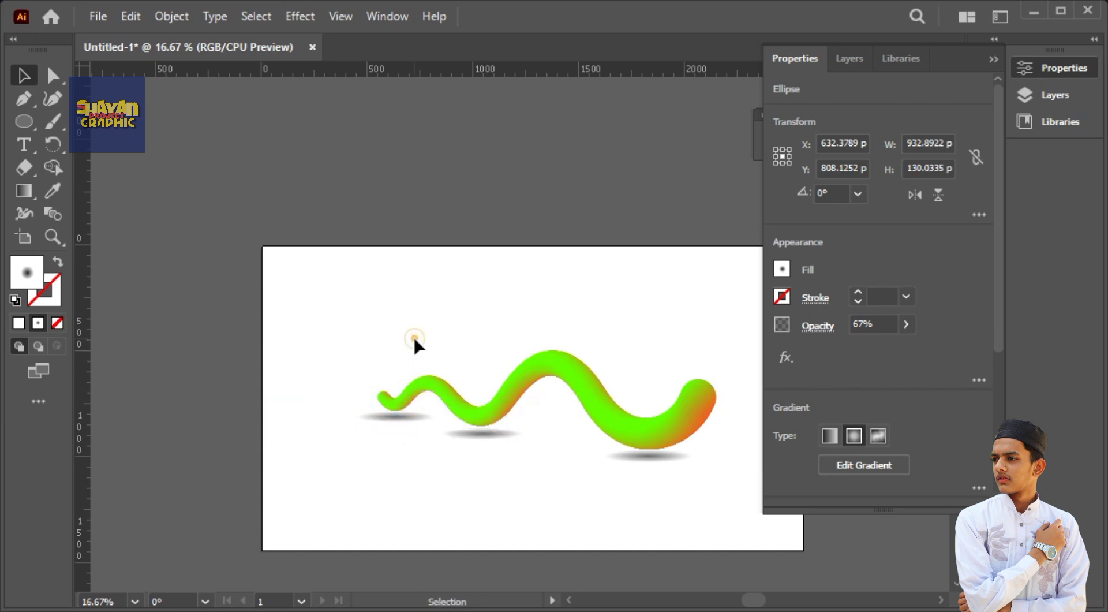
{"action": "left_click", "coordinate": [472, 341]}
Shrink the shadow ellipse beneath the wave's middle dip to suit the thinner wave section.
{"action": "key", "text": "ctrl+equal"}
{"action": "key", "text": "ctrl+equal"}
{"action": "key", "text": "ctrl+equal"}
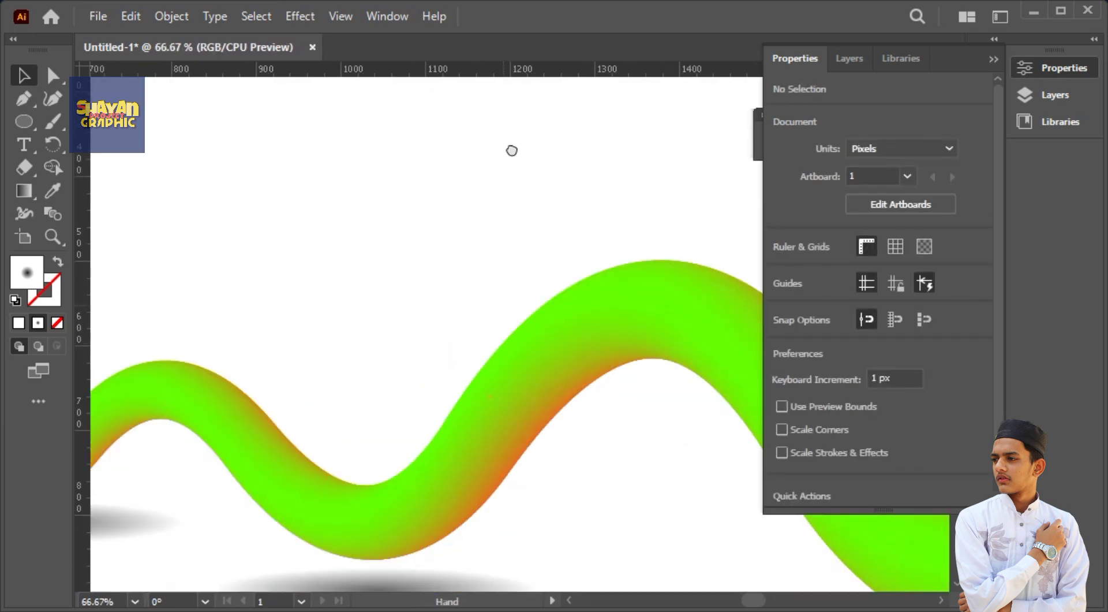
{"action": "scroll", "coordinate": [485, 346], "scroll_direction": "down", "scroll_amount": 5}
{"action": "left_click", "coordinate": [486, 388]}
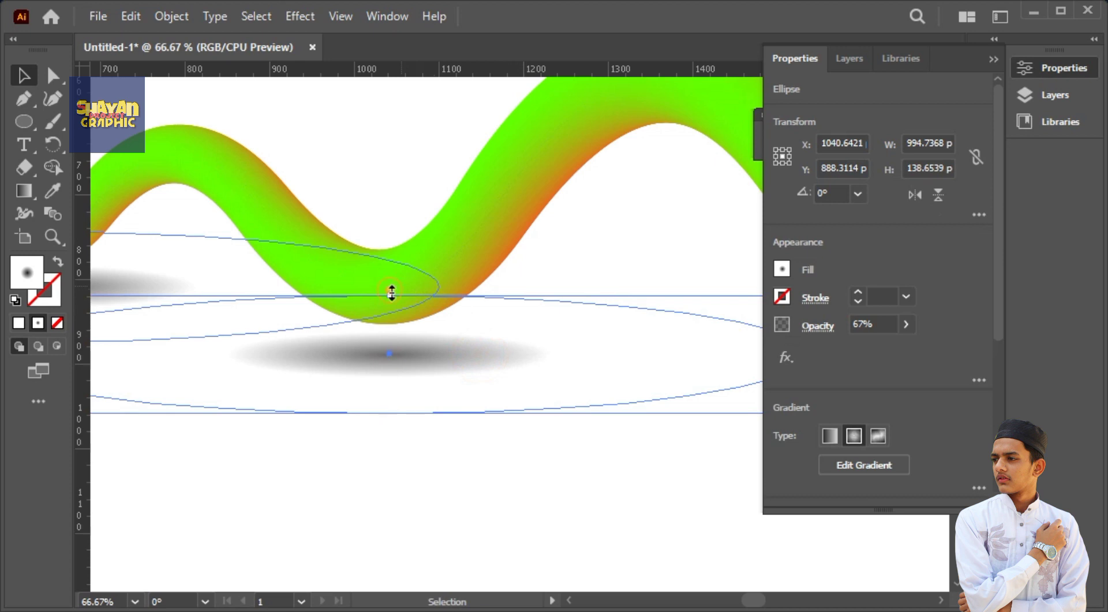
{"action": "left_click_drag", "start_coordinate": [392, 294], "coordinate": [448, 343]}
Shrink the shadow ellipse beneath the wave's smallest dip to about 335 × 47 px and deselect it.
{"action": "scroll", "coordinate": [399, 450], "scroll_direction": "up", "scroll_amount": 2}
{"action": "scroll", "coordinate": [398, 450], "scroll_direction": "left", "scroll_amount": 5}
{"action": "left_click", "coordinate": [397, 344]}
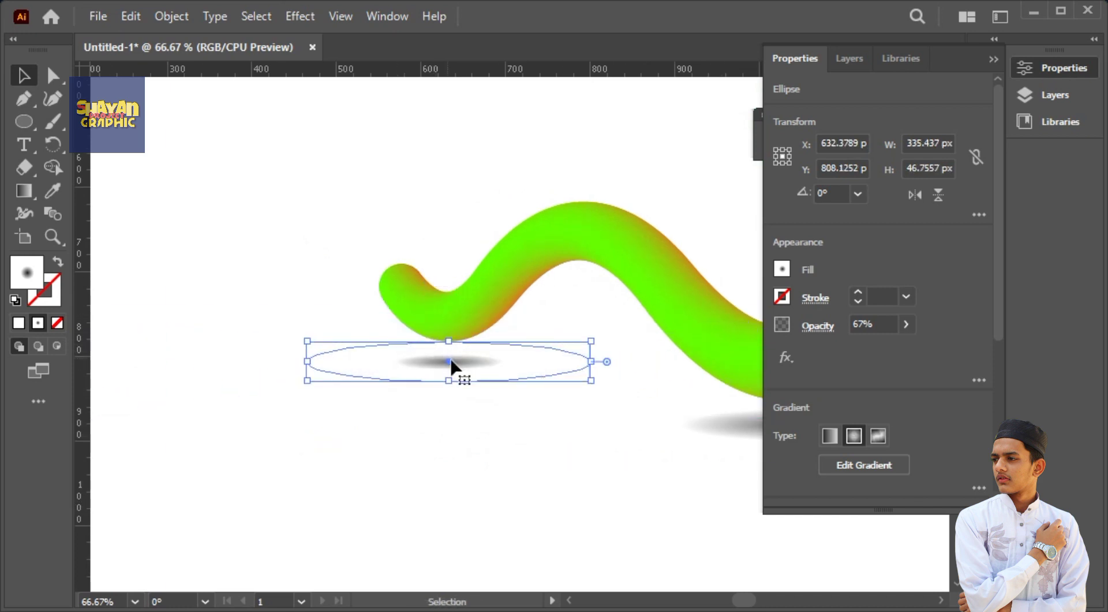
{"action": "left_click", "coordinate": [462, 171]}
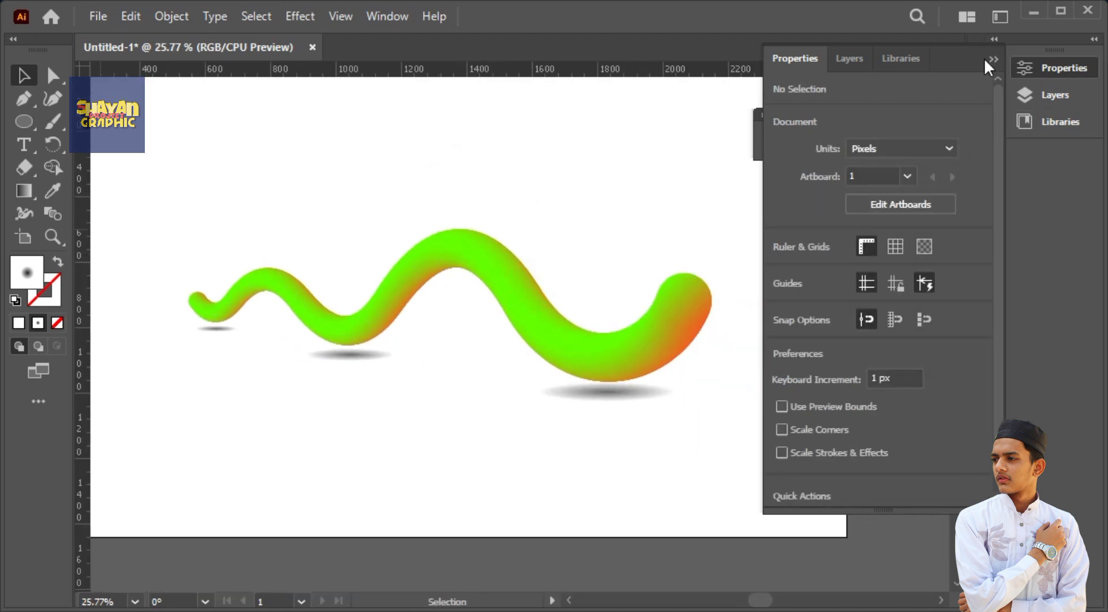
Collapse the Properties panel and dock the floating Gradient panel beneath Libraries.
{"action": "left_click", "coordinate": [989, 59]}
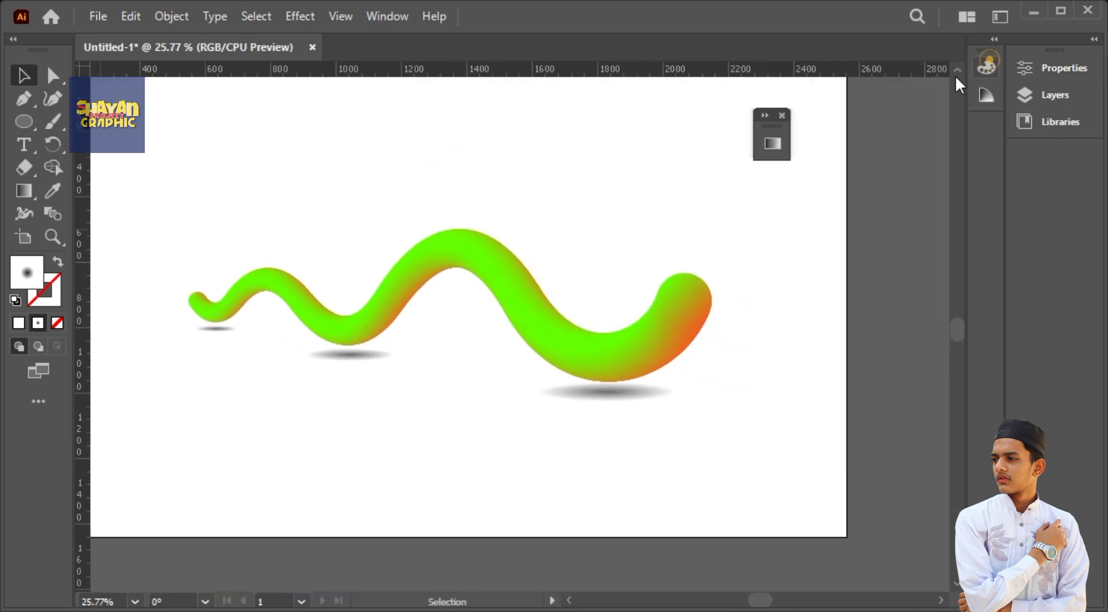
{"action": "left_click_drag", "start_coordinate": [770, 126], "coordinate": [1016, 207]}
{"action": "left_click_drag", "start_coordinate": [1057, 137], "coordinate": [1055, 139]}
{"action": "left_click_drag", "start_coordinate": [563, 198], "coordinate": [598, 227]}
{"action": "key", "text": "ctrl+minus"}
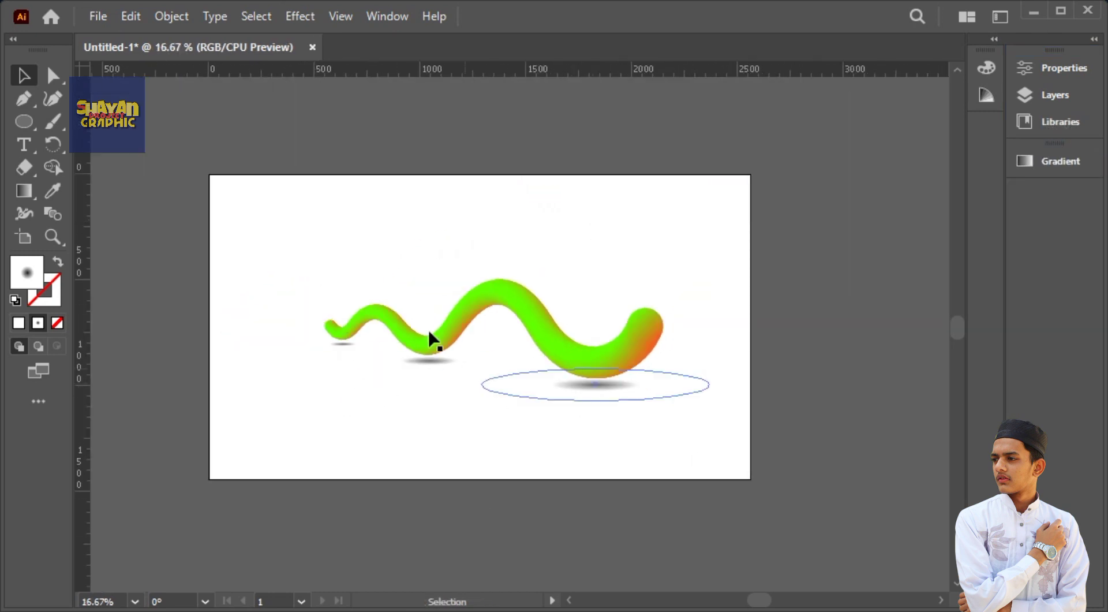
Draw a rectangle covering the whole artboard.
{"action": "left_click", "coordinate": [30, 128]}
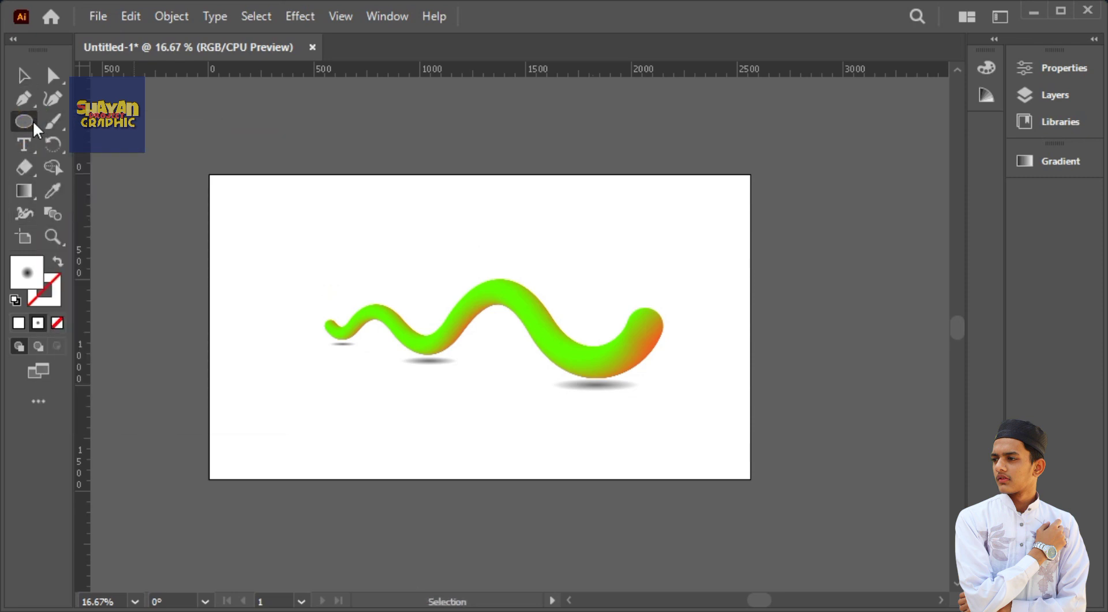
{"action": "key", "text": "m"}
{"action": "left_click_drag", "start_coordinate": [209, 172], "coordinate": [749, 477]}
{"action": "key", "text": "v"}
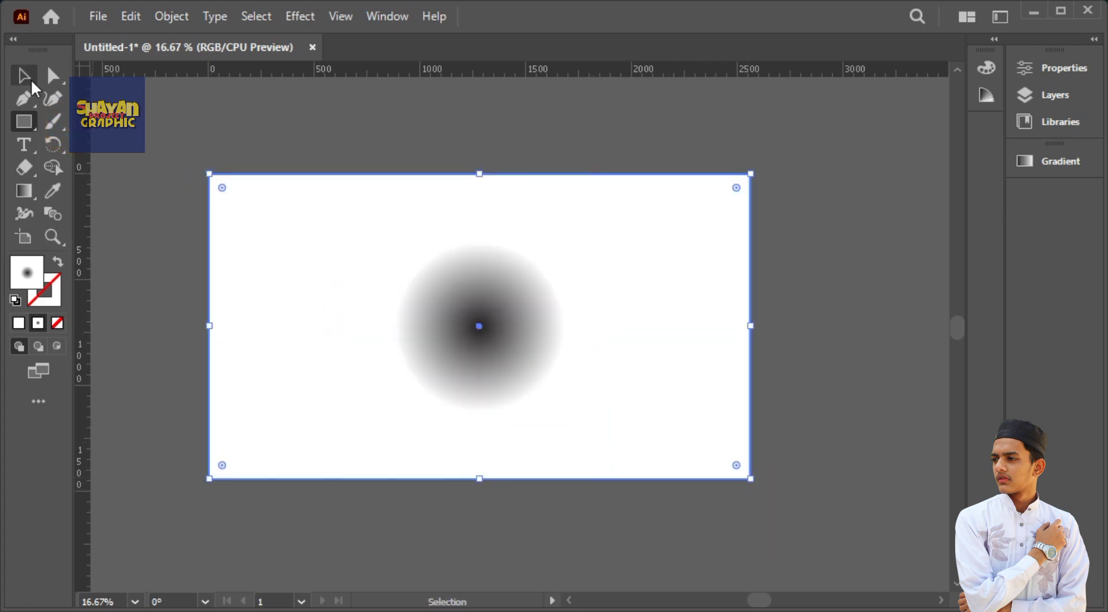
Shift the white stop of the rectangle's gradient to the very end of the ramp and recolour it bright cyan blue.
{"action": "left_click", "coordinate": [38, 323]}
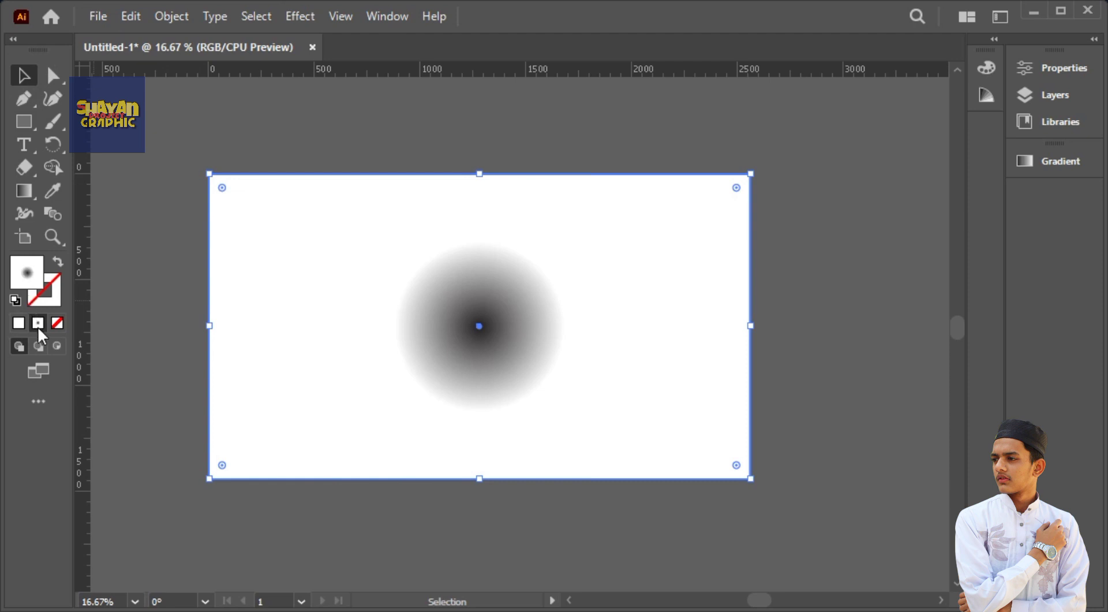
{"action": "left_click", "coordinate": [1054, 158]}
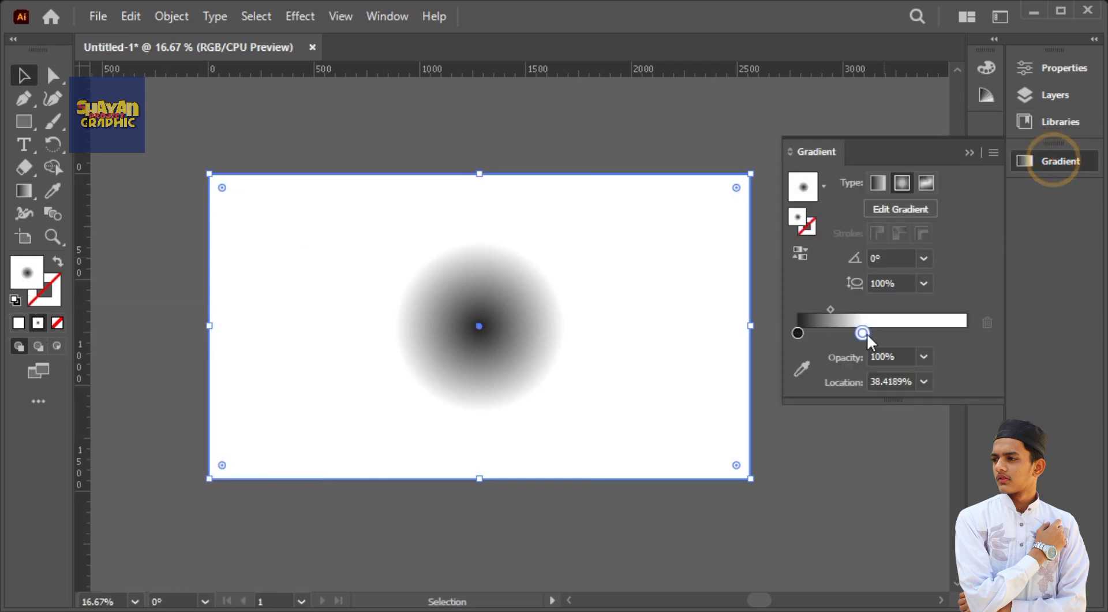
{"action": "left_click_drag", "start_coordinate": [866, 334], "coordinate": [1002, 334]}
{"action": "double_click", "coordinate": [965, 333]}
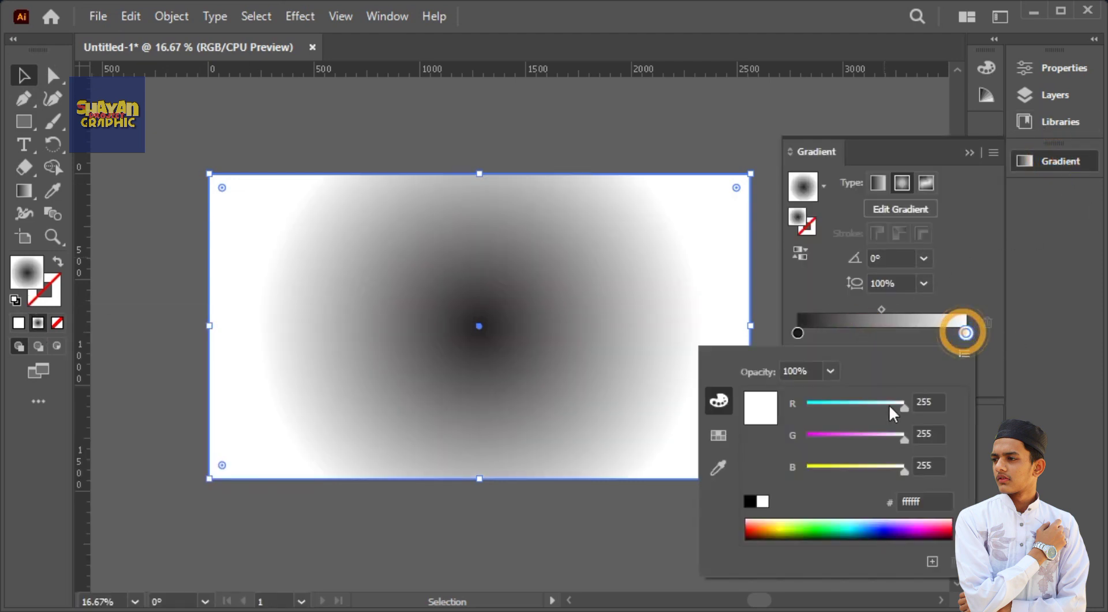
{"action": "left_click", "coordinate": [728, 428]}
{"action": "left_click", "coordinate": [814, 393]}
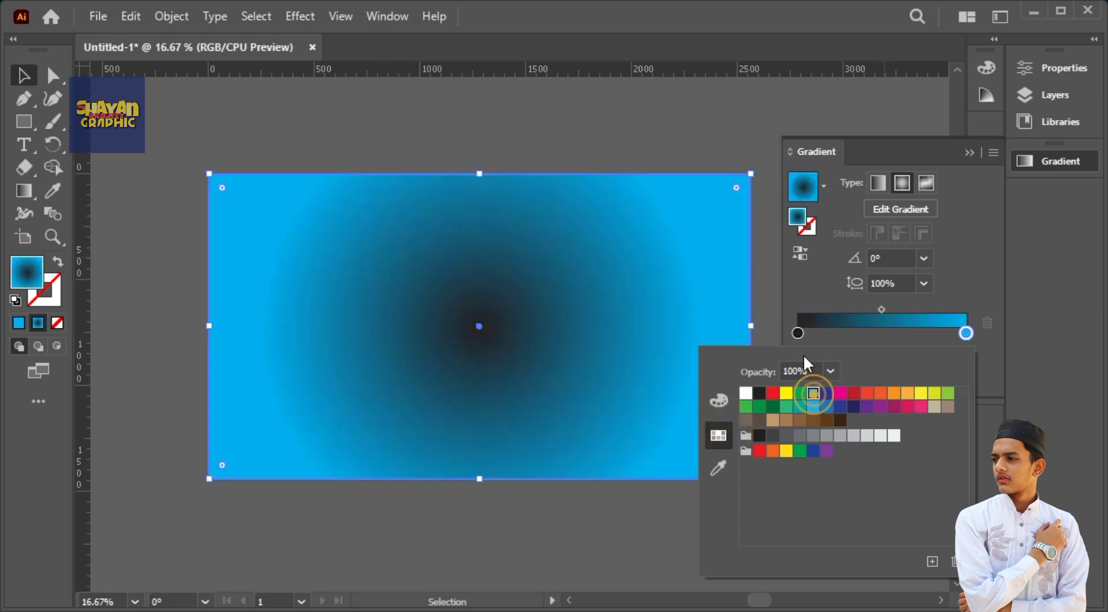
Recolour the gradient's black stop dark indigo blue and change the gradient type to linear.
{"action": "left_click", "coordinate": [798, 332]}
{"action": "double_click", "coordinate": [798, 332]}
{"action": "left_click", "coordinate": [827, 393]}
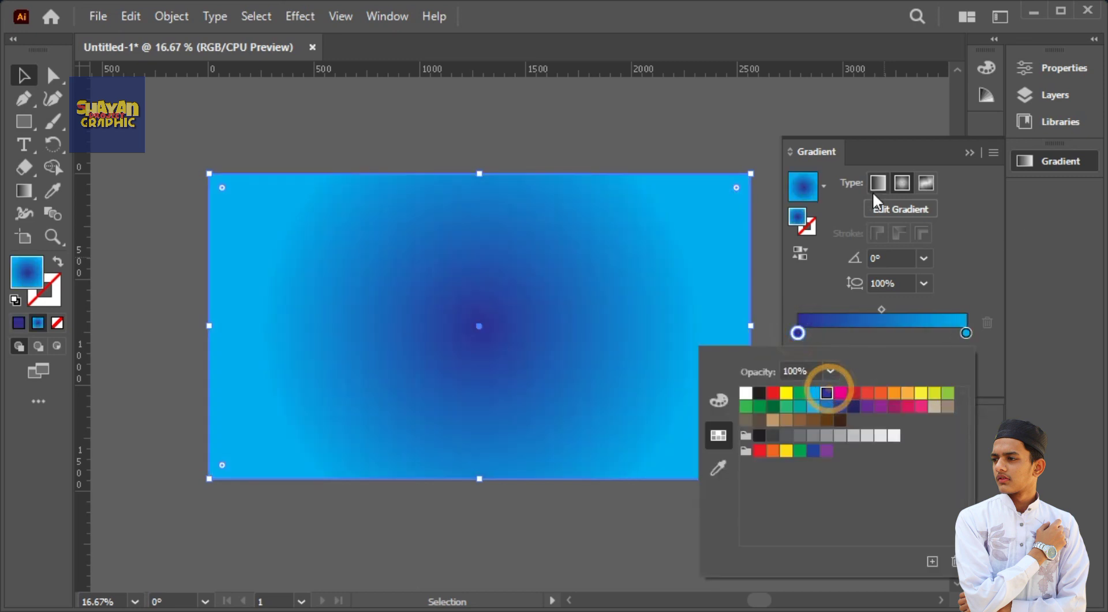
{"action": "left_click", "coordinate": [878, 185]}
{"action": "left_click", "coordinate": [881, 185]}
Run the linear gradient diagonally from the rectangle's upper-left corner to beyond its lower-right corner.
{"action": "key", "text": "g"}
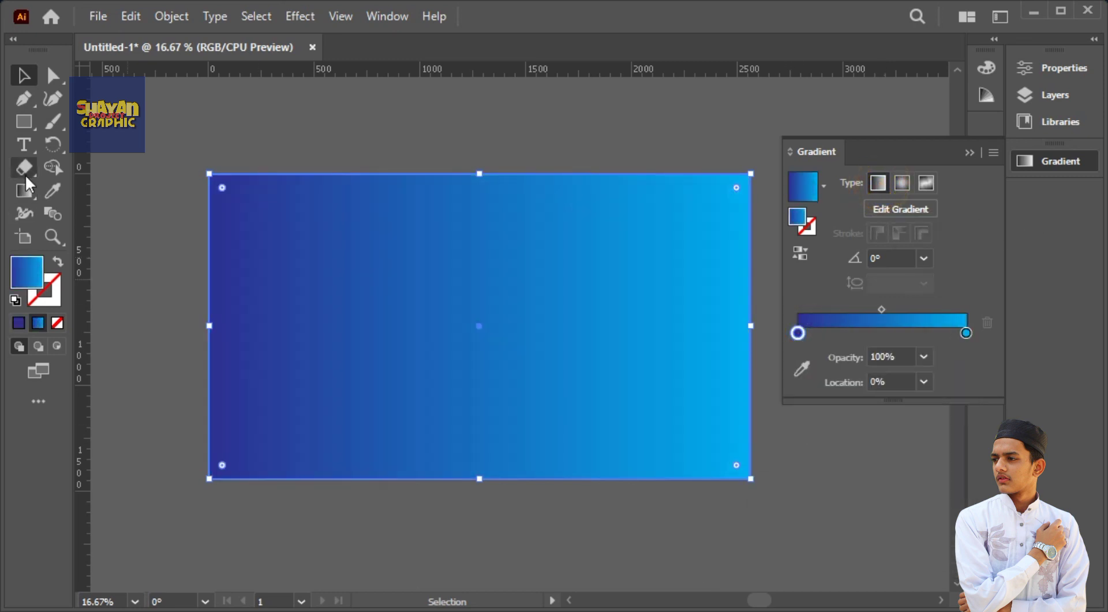
{"action": "left_click_drag", "start_coordinate": [205, 173], "coordinate": [911, 566]}
{"action": "left_click", "coordinate": [970, 151]}
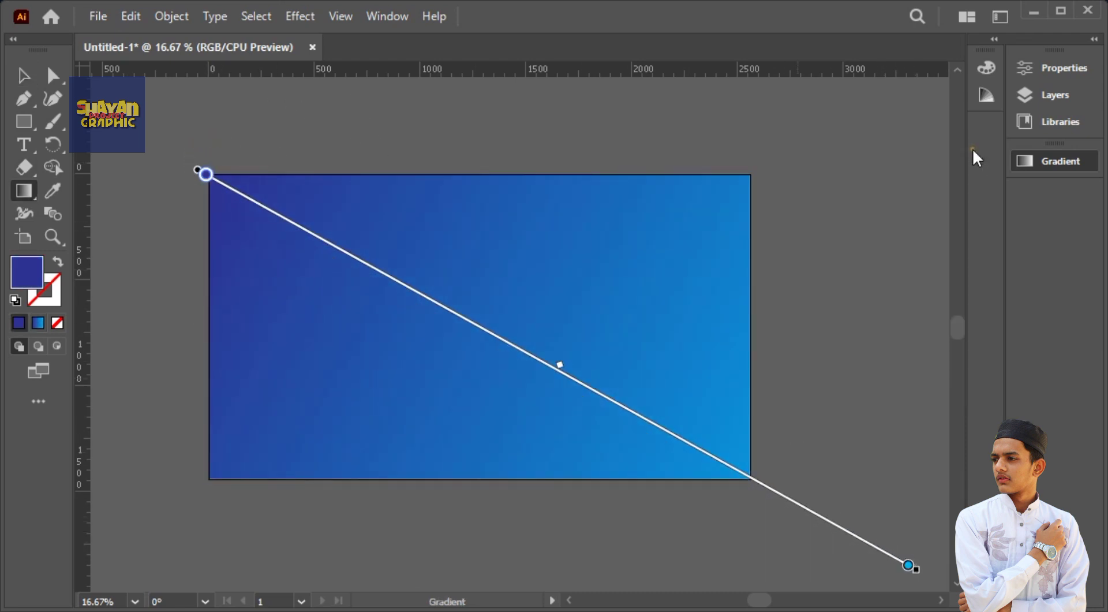
Send the blue gradient rectangle to the back behind the wave and its shadows, and deselect it.
{"action": "left_click", "coordinate": [24, 81]}
{"action": "right_click", "coordinate": [431, 247]}
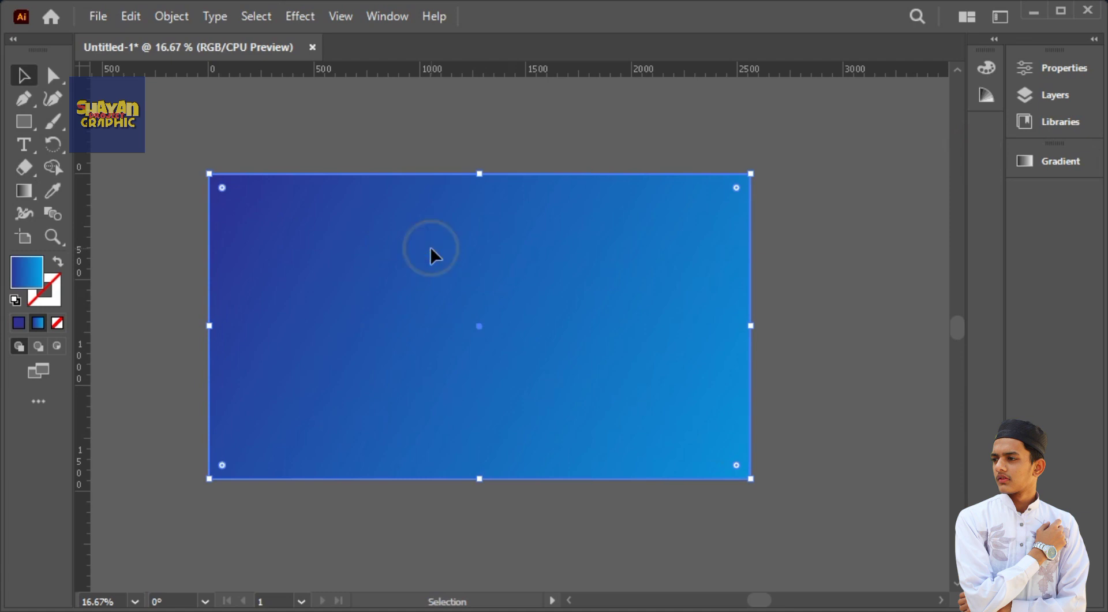
{"action": "right_click", "coordinate": [433, 158]}
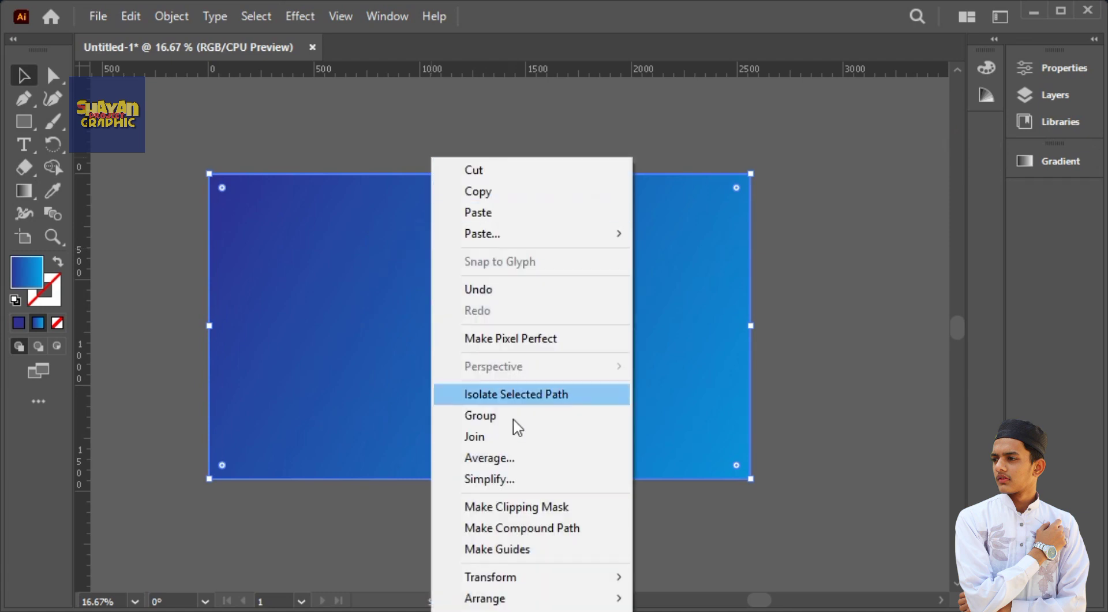
{"action": "mouse_move", "coordinate": [513, 598]}
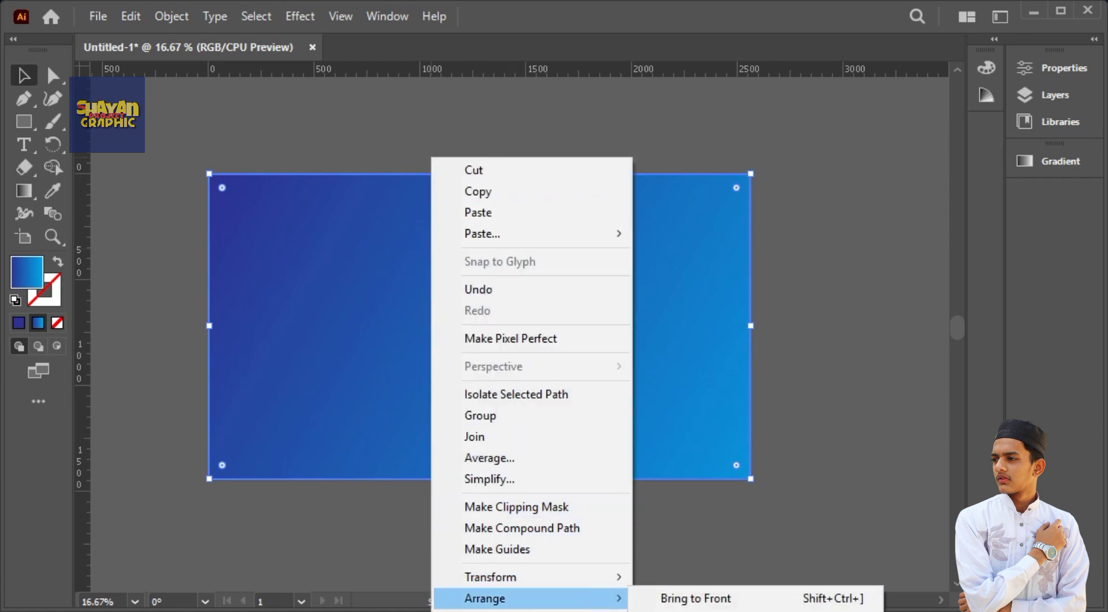
{"action": "left_click", "coordinate": [655, 610]}
{"action": "left_click", "coordinate": [796, 515]}
{"action": "scroll", "coordinate": [686, 496], "scroll_direction": "down", "scroll_amount": 1}
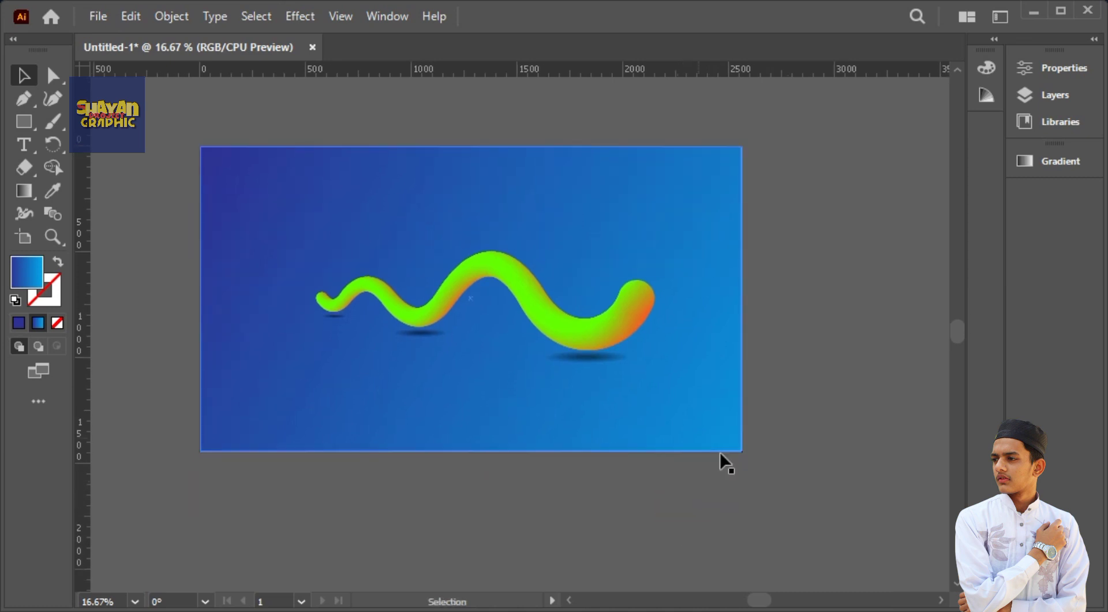
Recolour the background rectangle's cyan gradient stop to light periwinkle, RGB 147, 154, 239 (#939aef), and deselect the rectangle.
{"action": "left_click", "coordinate": [773, 474]}
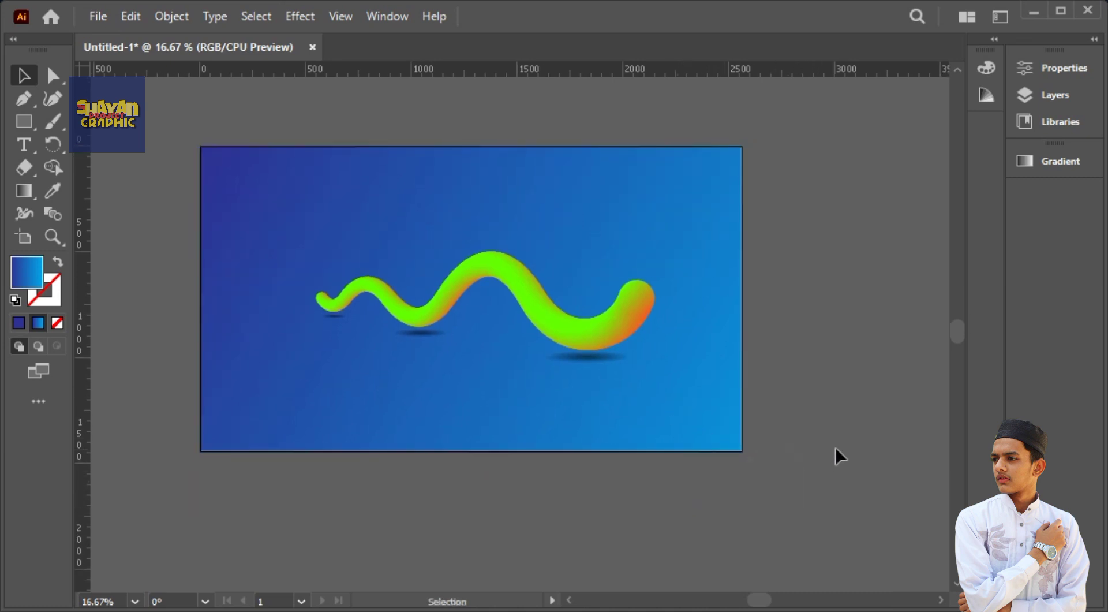
{"action": "left_click", "coordinate": [680, 377]}
{"action": "key", "text": "a"}
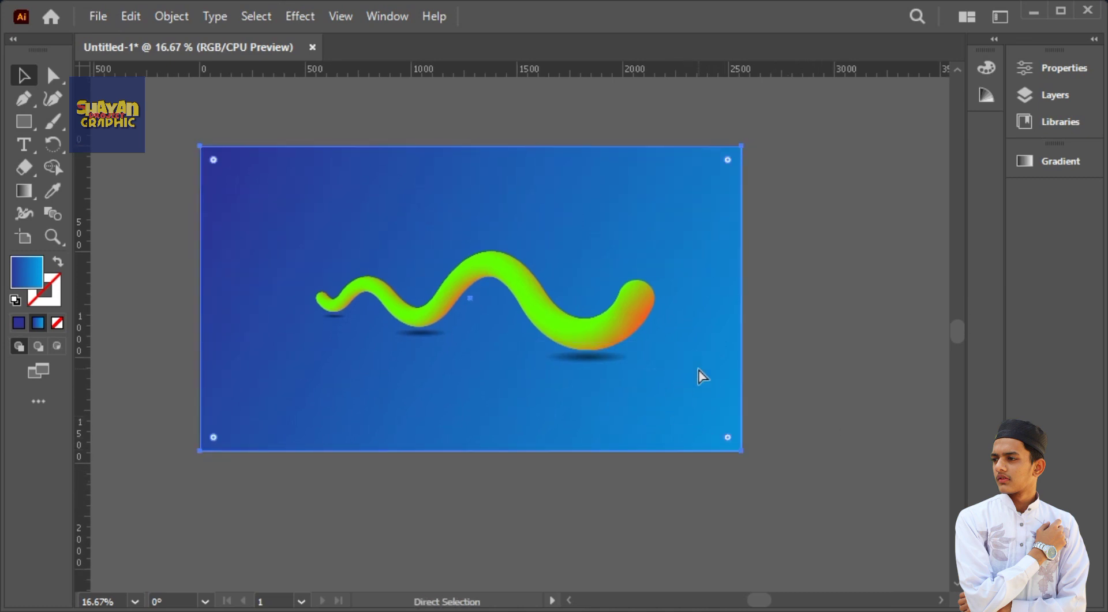
{"action": "key", "text": "ctrl+0"}
{"action": "key", "text": "v"}
{"action": "left_click", "coordinate": [1061, 161]}
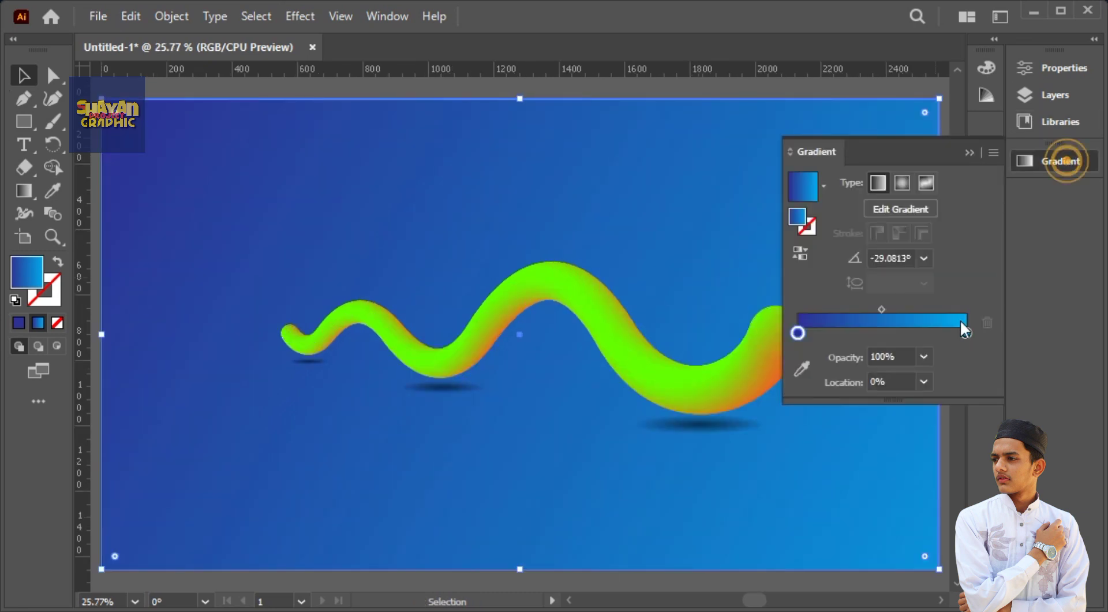
{"action": "left_click", "coordinate": [967, 334]}
{"action": "double_click", "coordinate": [967, 335]}
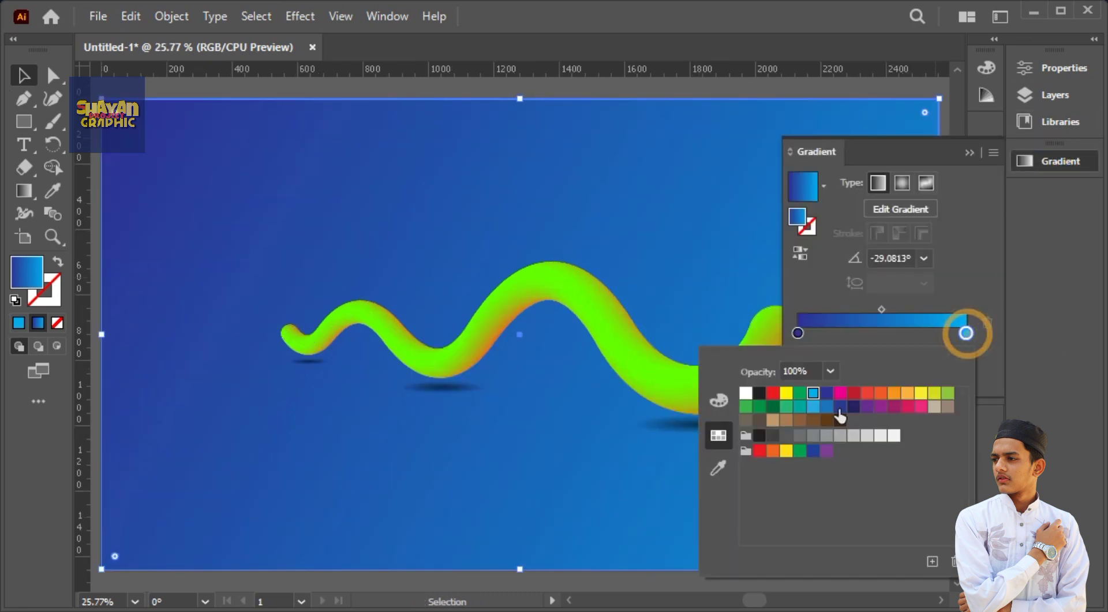
{"action": "left_click", "coordinate": [718, 400]}
{"action": "left_click_drag", "start_coordinate": [829, 403], "coordinate": [866, 439]}
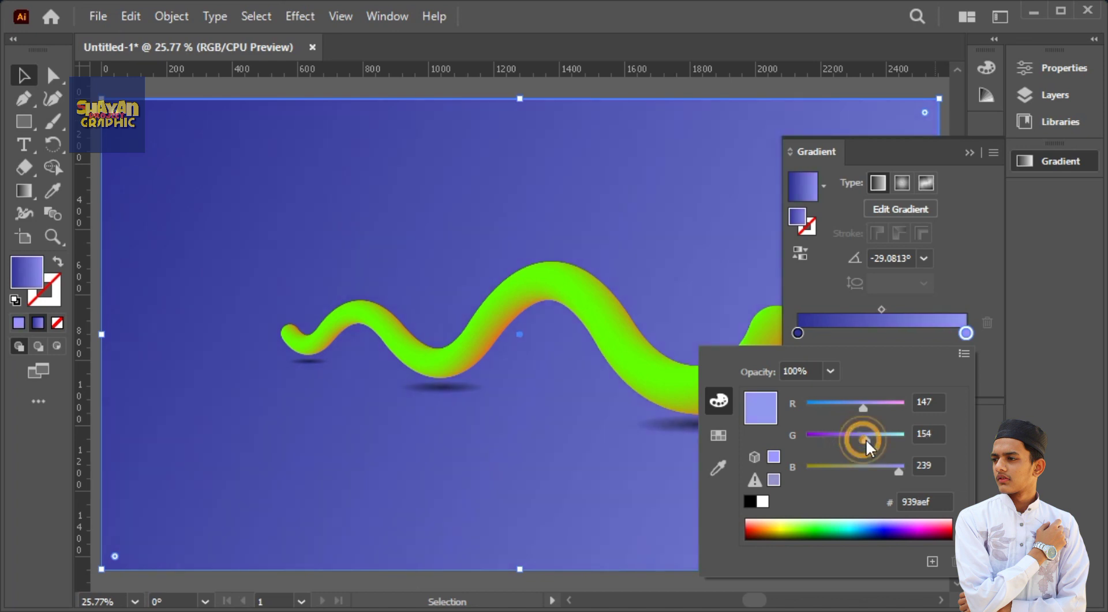
{"action": "left_click", "coordinate": [970, 154]}
{"action": "key", "text": "ctrl+minus"}
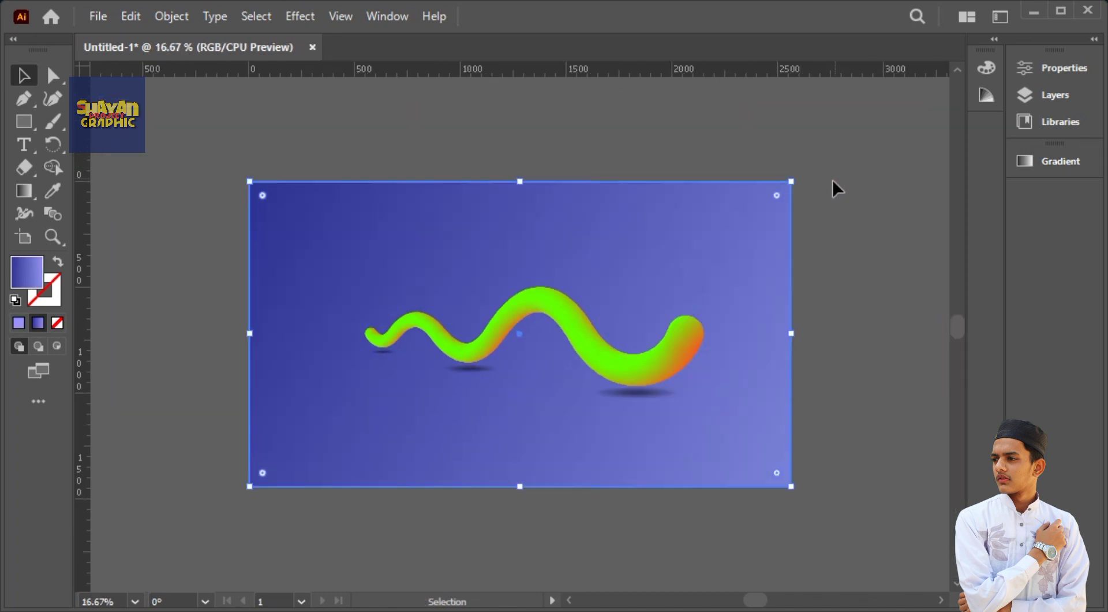
{"action": "left_click", "coordinate": [752, 142]}
{"action": "left_click_drag", "start_coordinate": [804, 269], "coordinate": [807, 257]}
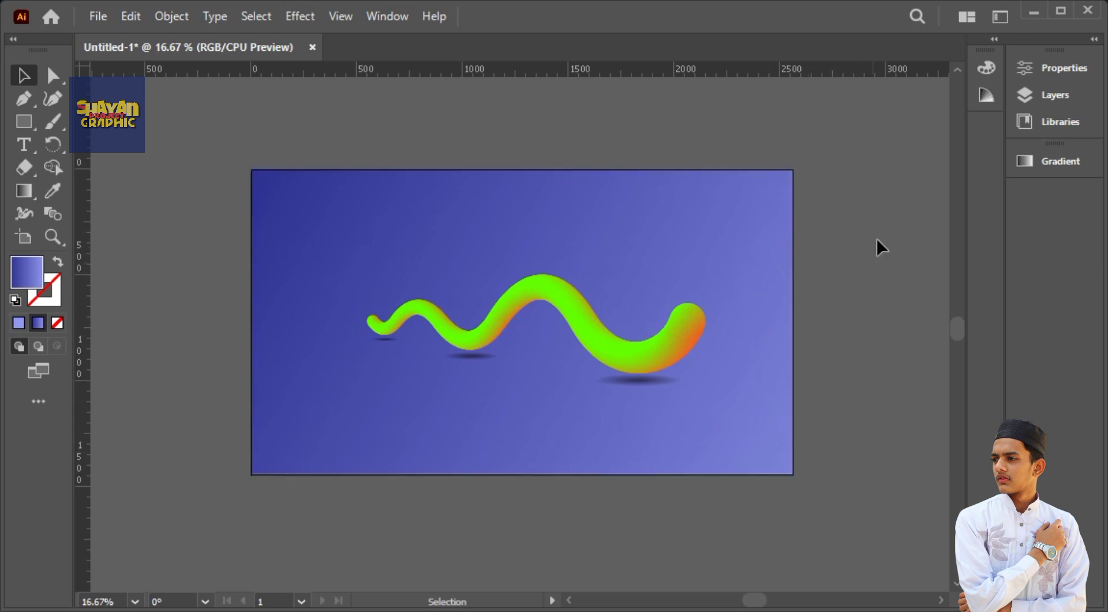
{"action": "left_click_drag", "start_coordinate": [881, 183], "coordinate": [866, 474]}
Enlarge the end circle at the thick end of the wave blend from its centre inside isolation mode, and leave isolation.
{"action": "double_click", "coordinate": [690, 317]}
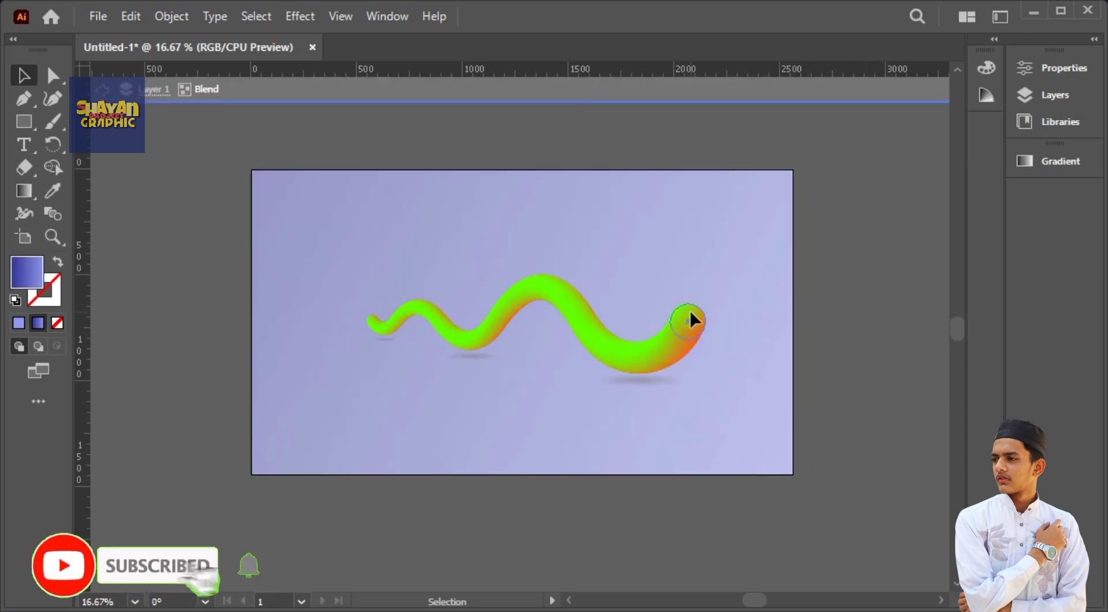
{"action": "left_click", "coordinate": [691, 319]}
{"action": "left_click_drag", "start_coordinate": [705, 304], "coordinate": [718, 291]}
{"action": "left_click", "coordinate": [877, 316]}
{"action": "double_click", "coordinate": [877, 316]}
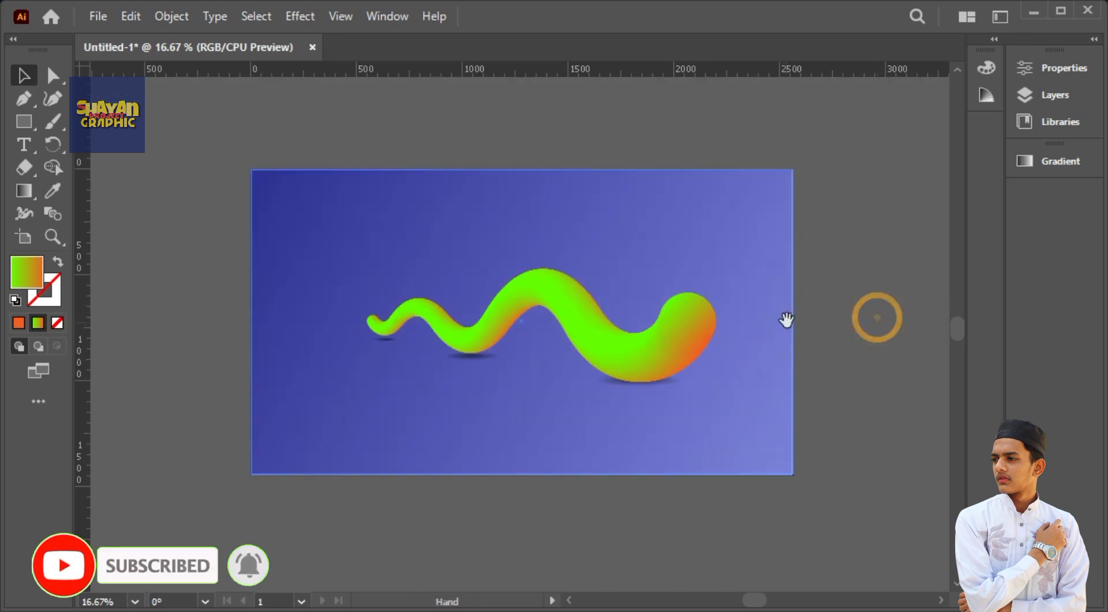
Nudge the whole wave blend slightly upward, away from the shadows beneath its dips.
{"action": "left_click_drag", "start_coordinate": [786, 319], "coordinate": [786, 335]}
{"action": "left_click", "coordinate": [679, 367]}
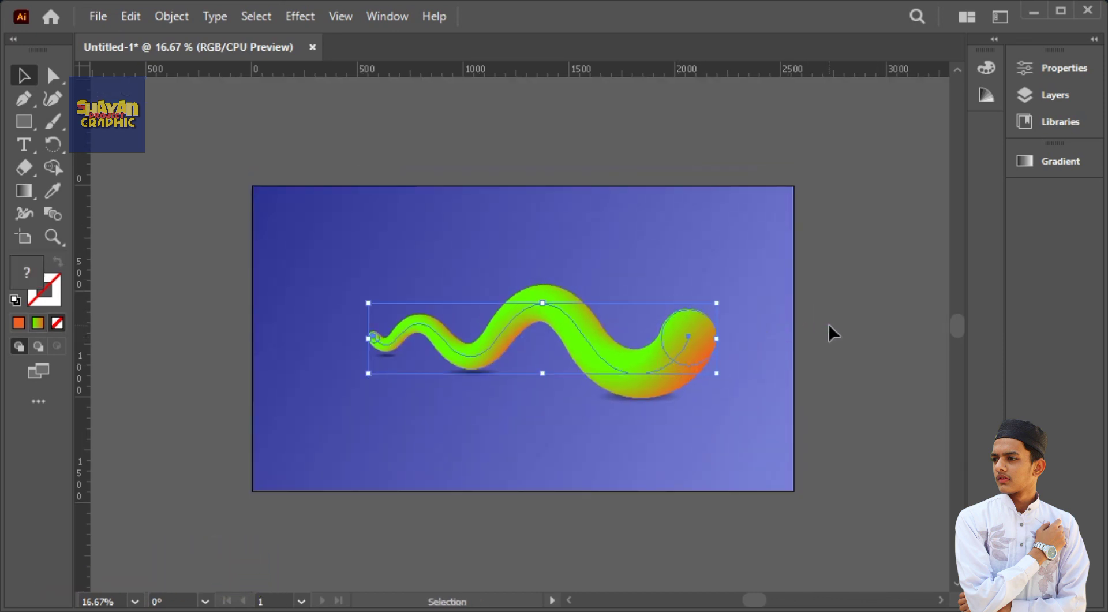
{"action": "key", "text": "Up"}
{"action": "key", "text": "Up"}
{"action": "key", "text": "Up"}
{"action": "key", "text": "Up"}
{"action": "key", "text": "Up"}
{"action": "key", "text": "Up"}
{"action": "key", "text": "Up"}
{"action": "key", "text": "Up"}
{"action": "key", "text": "Up"}
{"action": "key", "text": "Up"}
{"action": "key", "text": "Up"}
{"action": "key", "text": "Up"}
{"action": "key", "text": "Up"}
{"action": "key", "text": "Up"}
{"action": "key", "text": "Up"}
{"action": "key", "text": "Up"}
{"action": "key", "text": "Up"}
{"action": "key", "text": "Up"}
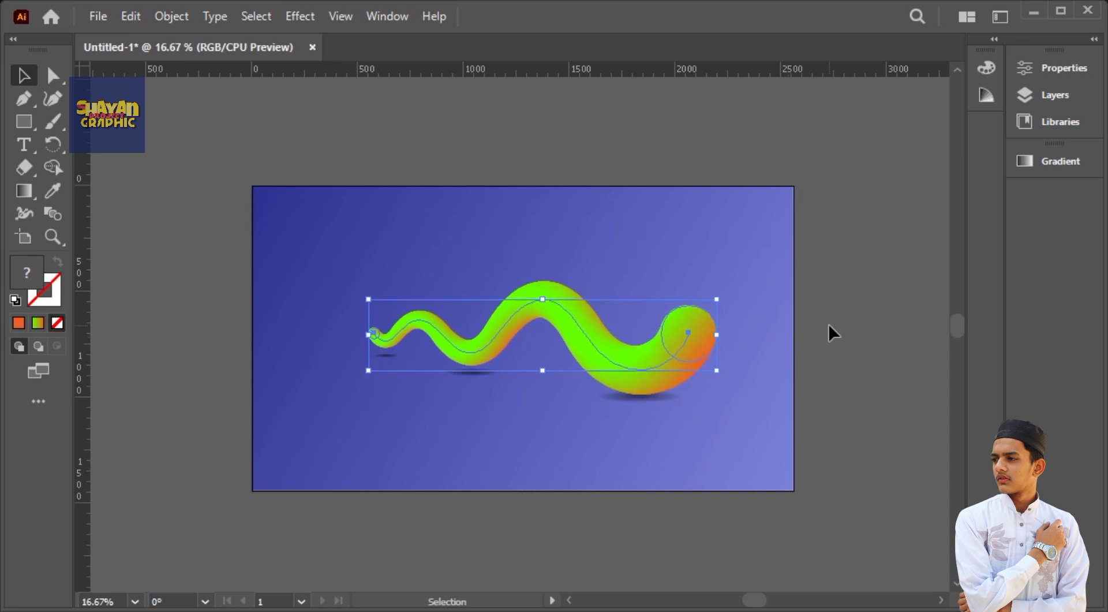
Nudge the large shadow beneath the wave's thickest dip downward to leave a small gap under the wave.
{"action": "left_click", "coordinate": [670, 399]}
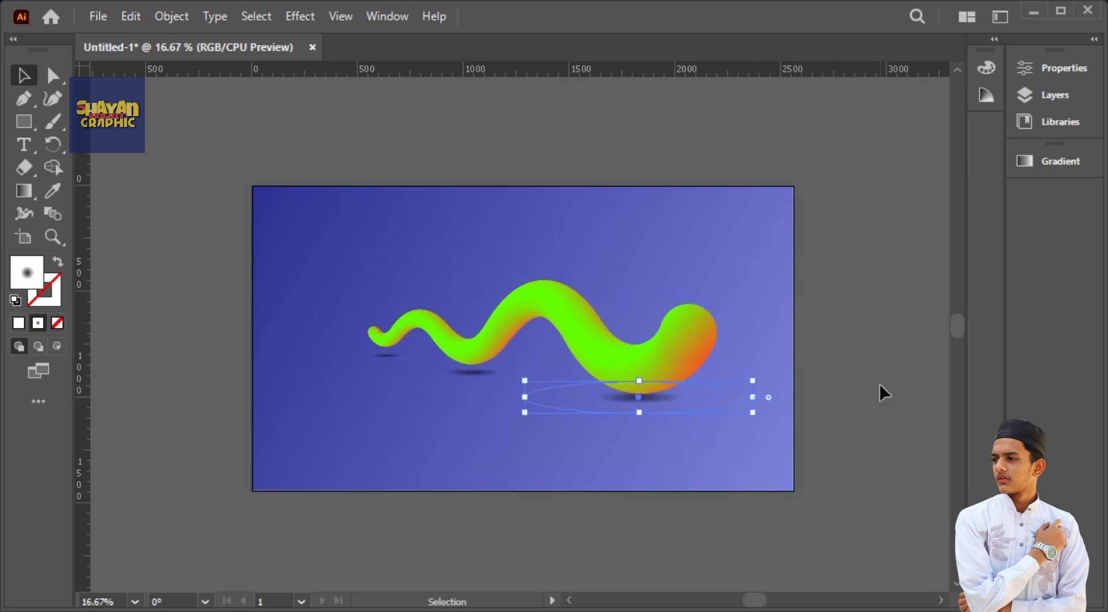
{"action": "key", "text": "Down"}
{"action": "key", "text": "Down"}
{"action": "key", "text": "Down"}
{"action": "key", "text": "Down"}
{"action": "key", "text": "Down"}
{"action": "key", "text": "Down"}
{"action": "key", "text": "Down"}
{"action": "key", "text": "Down"}
{"action": "key", "text": "Down"}
{"action": "key", "text": "Down"}
{"action": "key", "text": "Down"}
{"action": "key", "text": "Down"}
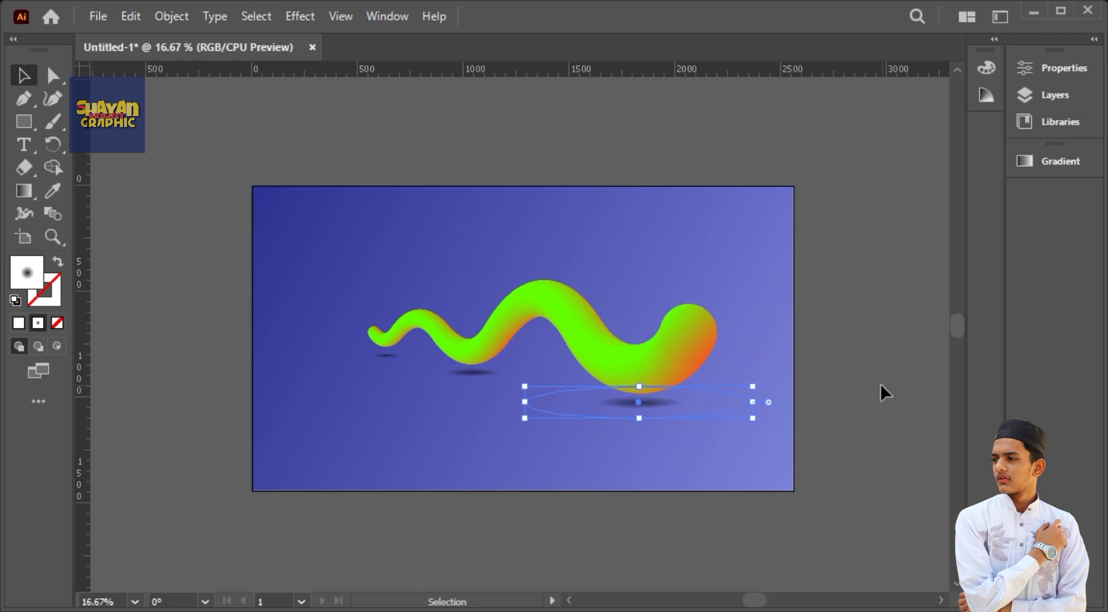
Select the small shadow beneath the wave's thinnest dip and move it slightly up toward the wave.
{"action": "left_click_drag", "start_coordinate": [346, 348], "coordinate": [398, 365]}
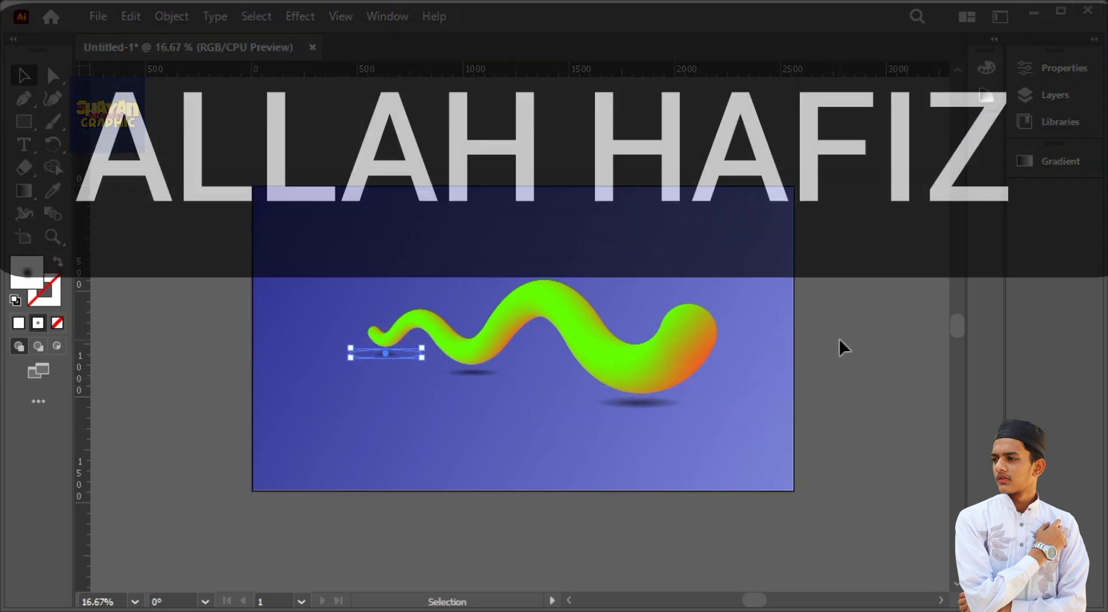